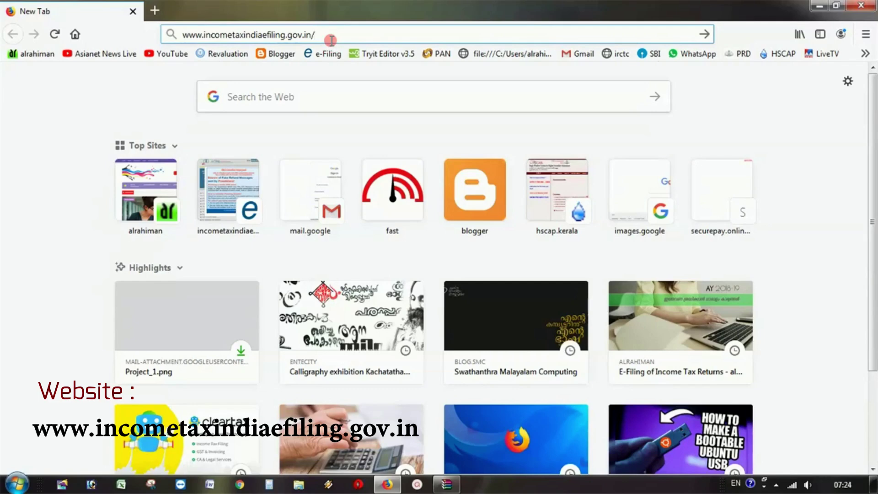
- Load incometaxindiaefiling.gov.in, dismiss the Kind Attention notice, and reach the registered-user Login page
{"action": "key", "text": "Return"}
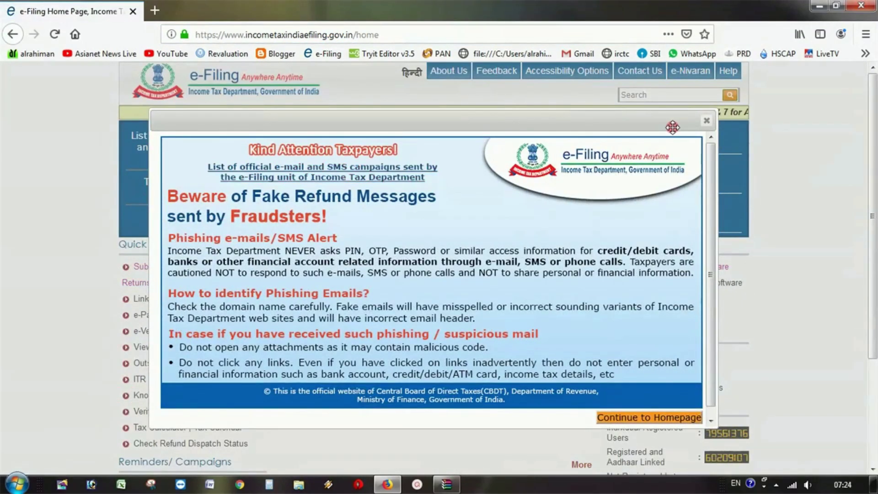
{"action": "left_click", "coordinate": [708, 123]}
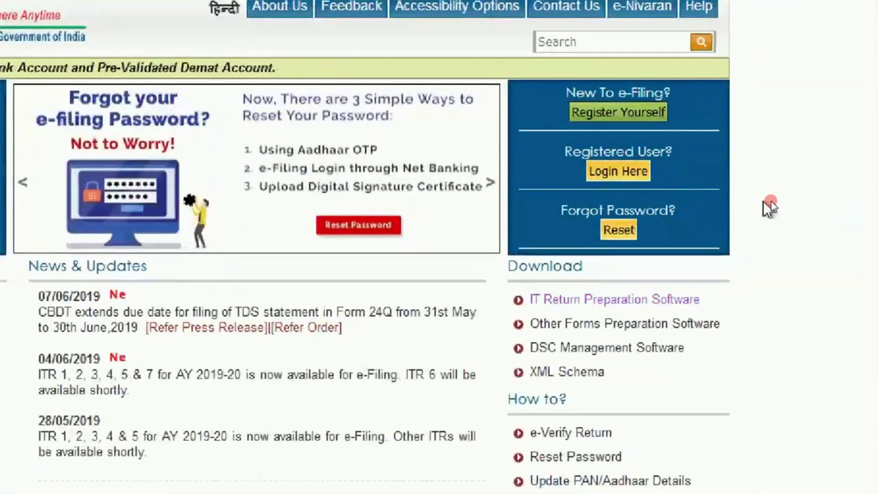
{"action": "left_click", "coordinate": [620, 172]}
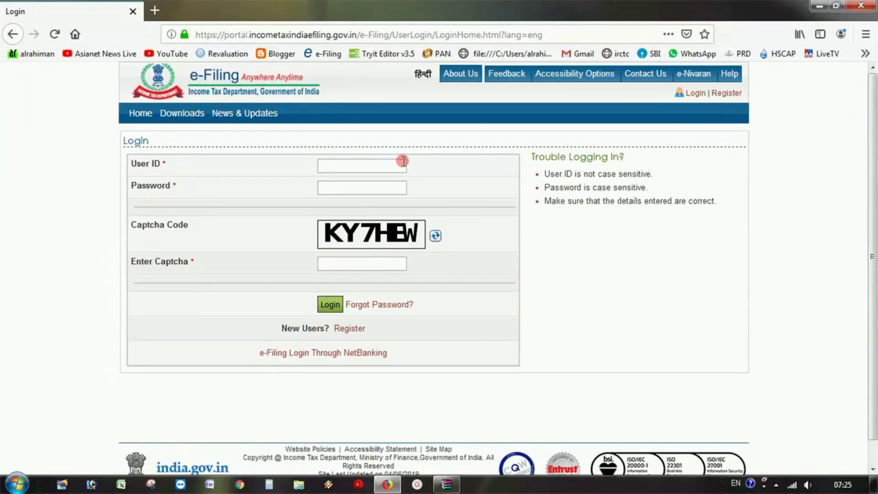
- Log in with the account's PAN user ID, password and the captcha code
{"action": "left_click", "coordinate": [388, 191]}
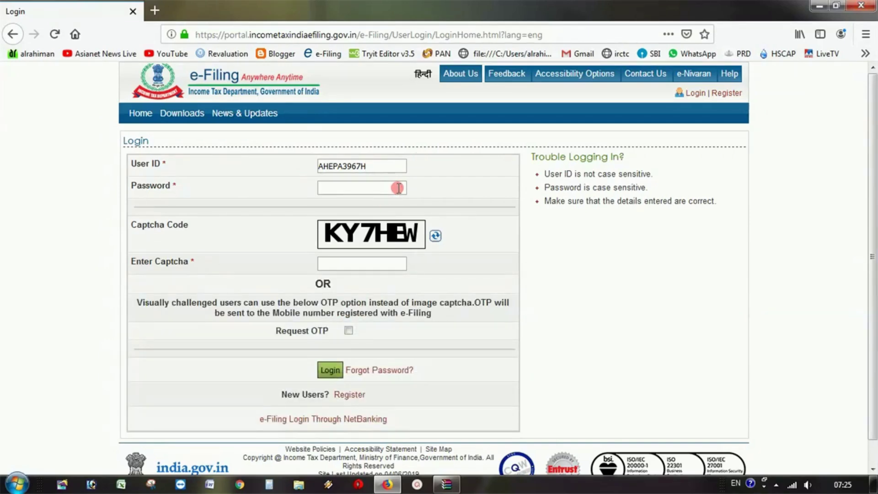
{"action": "type", "text": "•••••••••"}
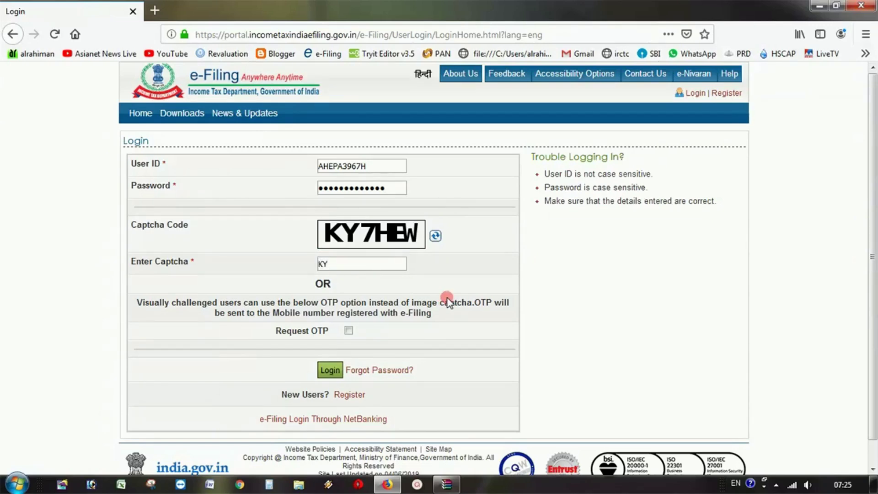
{"action": "type", "text": "KY7HEW"}
{"action": "left_click", "coordinate": [332, 372]}
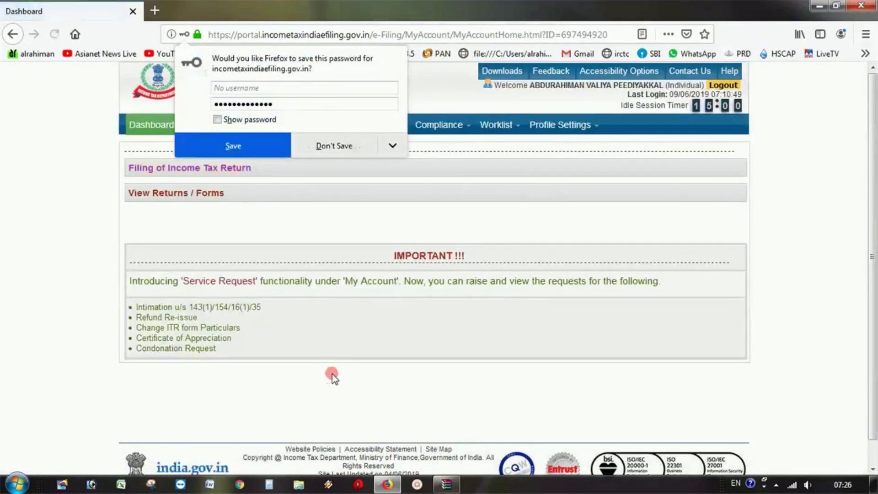
- Decline Firefox's password saving and go to the Filing of Income Tax Return page
{"action": "left_click", "coordinate": [330, 146]}
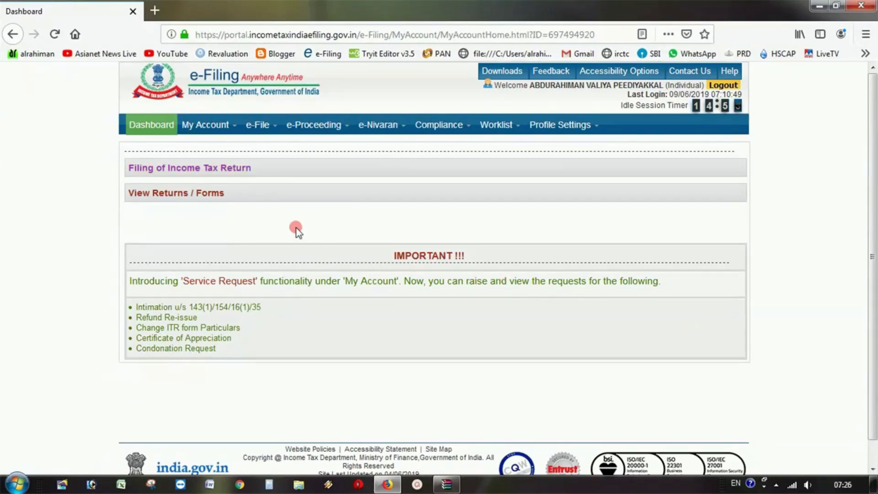
{"action": "mouse_move", "coordinate": [251, 129]}
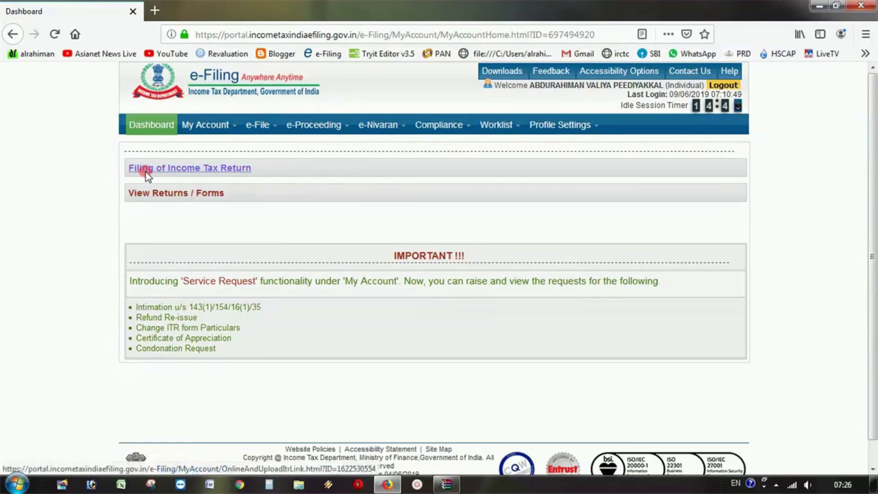
{"action": "left_click", "coordinate": [205, 169]}
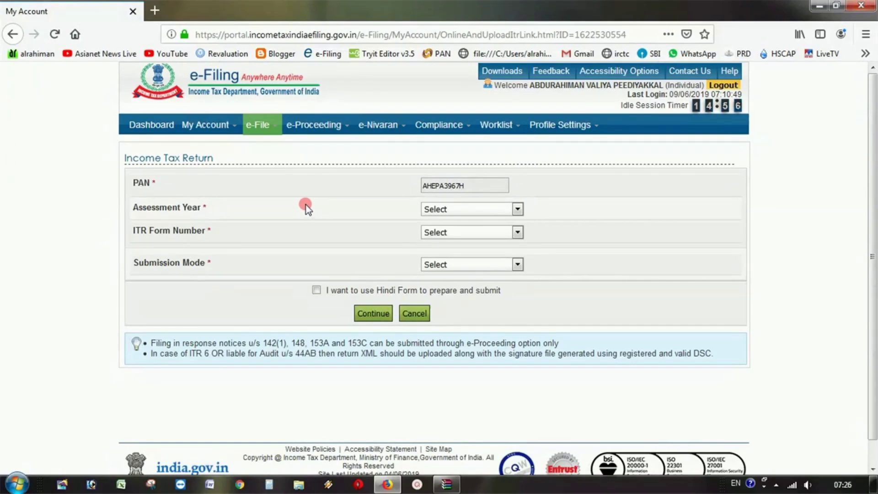
- Choose AY 2019-20, ITR-1, Original/Revised Return and Prepare and Submit Online, then continue
{"action": "left_click", "coordinate": [518, 208]}
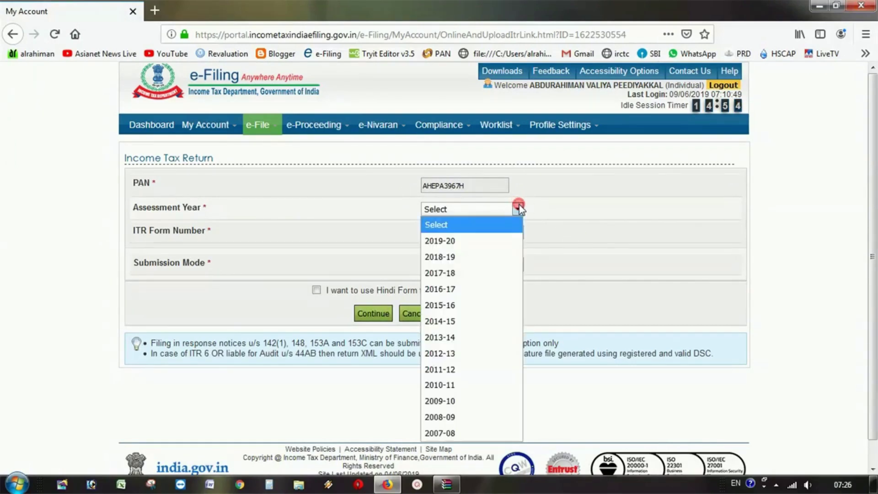
{"action": "left_click", "coordinate": [503, 241]}
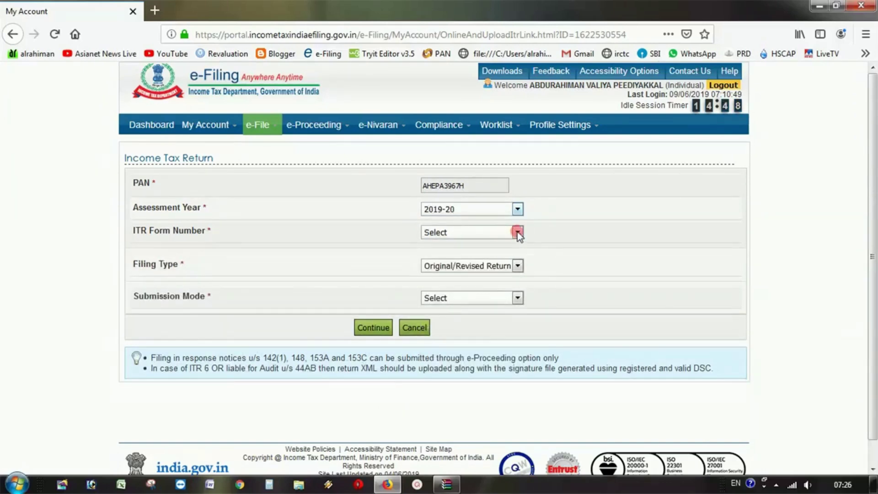
{"action": "left_click", "coordinate": [518, 232]}
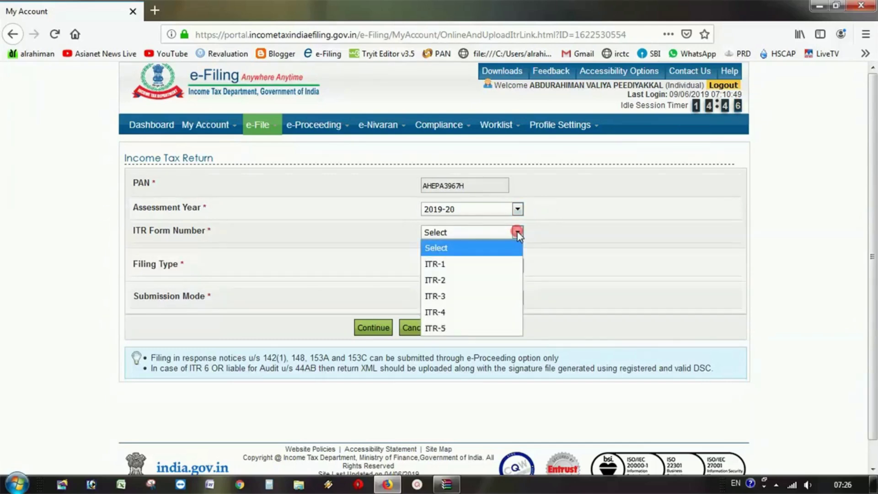
{"action": "left_click", "coordinate": [498, 266]}
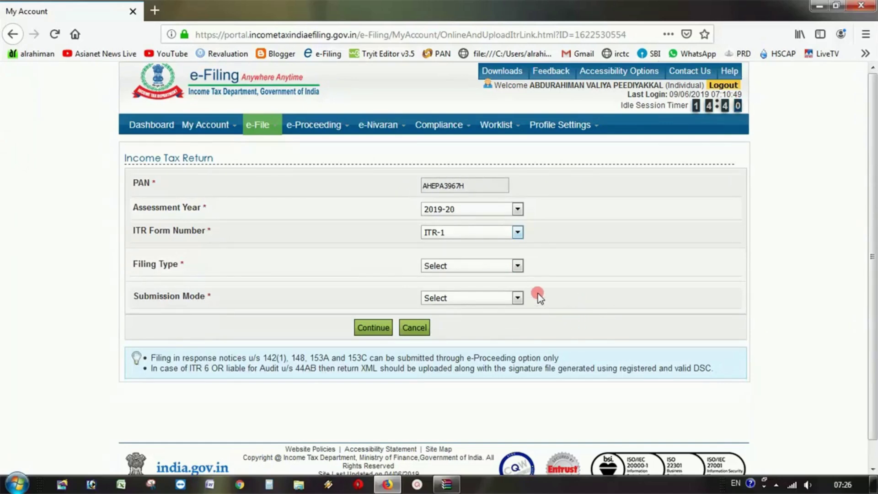
{"action": "left_click", "coordinate": [496, 262]}
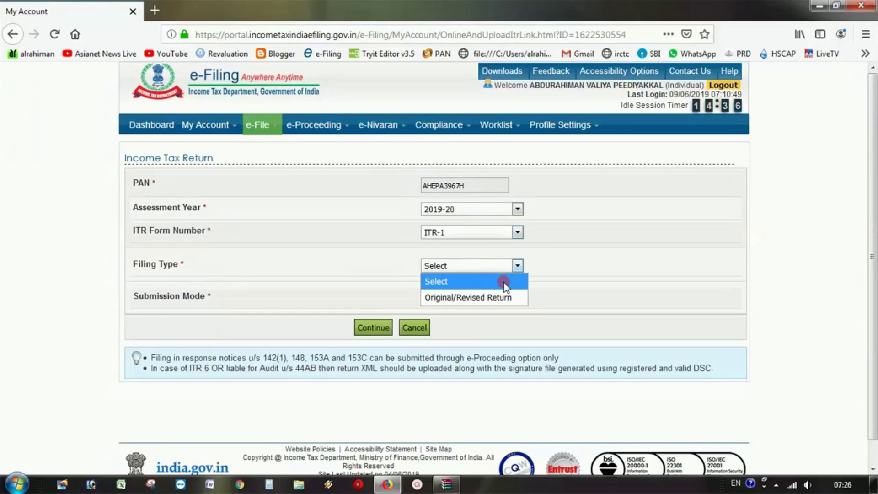
{"action": "left_click", "coordinate": [521, 298]}
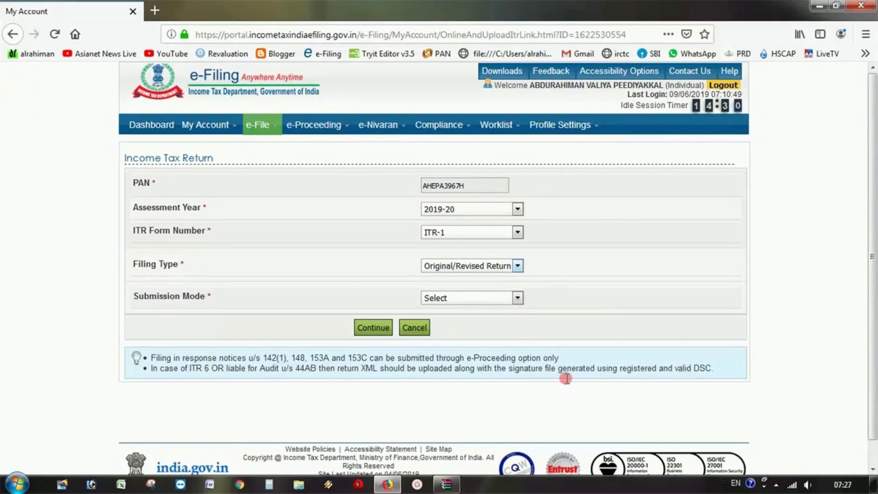
{"action": "left_click", "coordinate": [514, 300]}
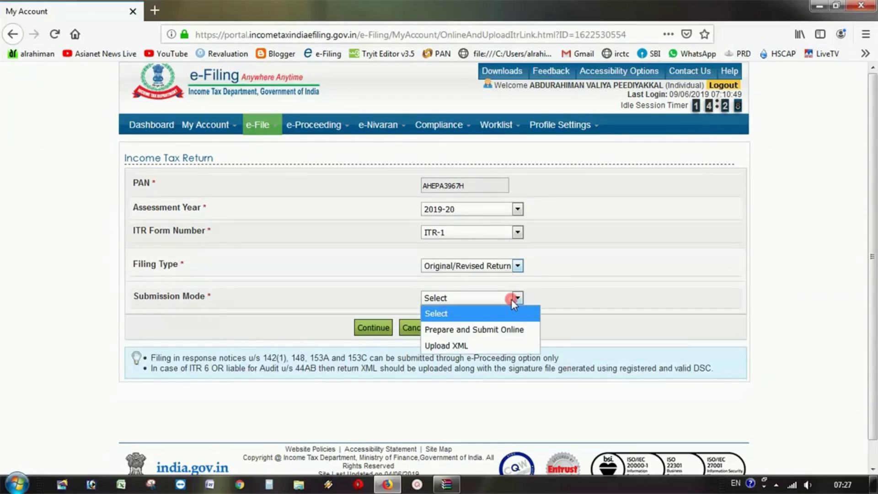
{"action": "left_click", "coordinate": [521, 329]}
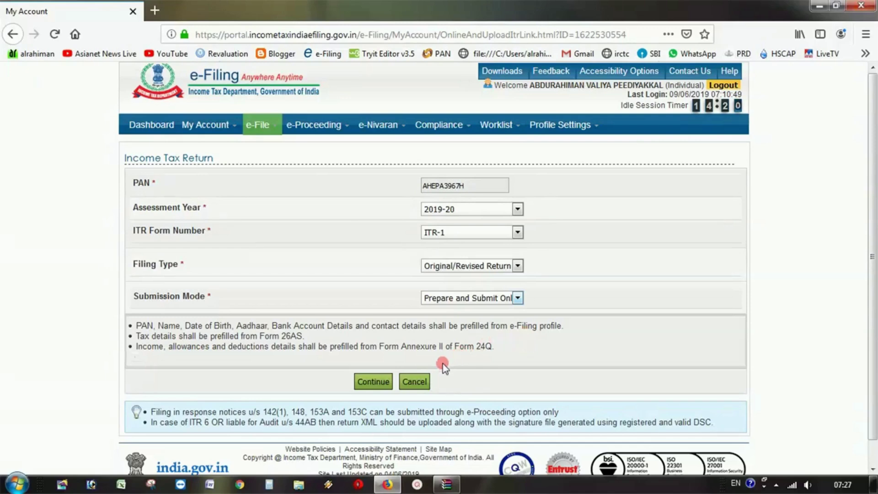
{"action": "left_click", "coordinate": [385, 382]}
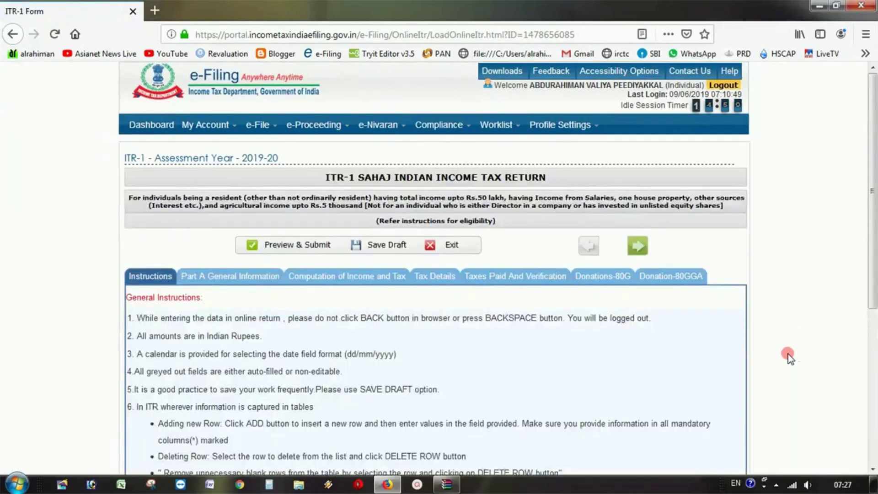
- Display and read through the ITR-1 form's General Instructions tab
{"action": "scroll", "coordinate": [786, 355], "scroll_direction": "down", "scroll_amount": 4}
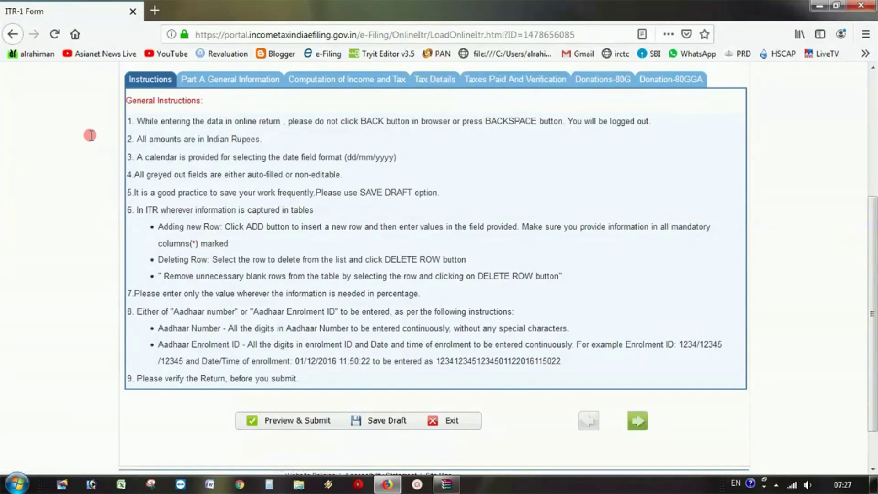
{"action": "left_click", "coordinate": [150, 81]}
{"action": "scroll", "coordinate": [151, 255], "scroll_direction": "down", "scroll_amount": 5}
- In Part A General Information, set Nature of employment to Government
{"action": "left_click", "coordinate": [235, 84]}
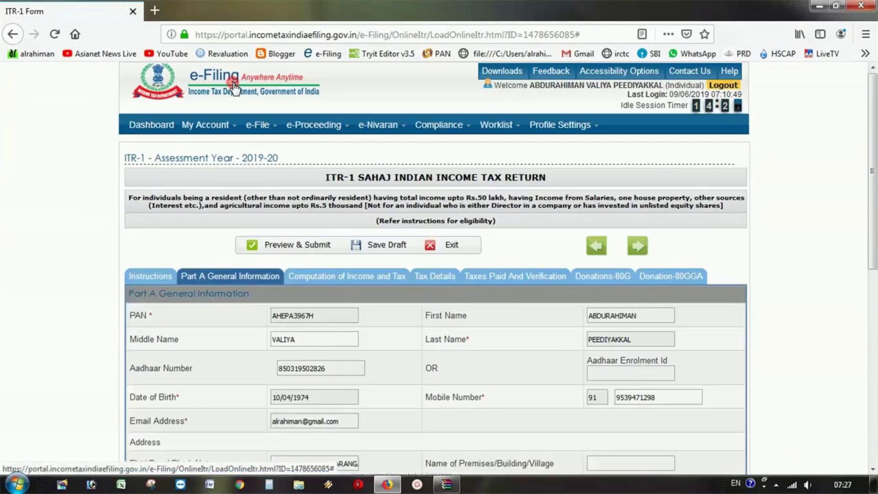
{"action": "scroll", "coordinate": [353, 201], "scroll_direction": "down", "scroll_amount": 4}
{"action": "scroll", "coordinate": [357, 209], "scroll_direction": "down", "scroll_amount": 1}
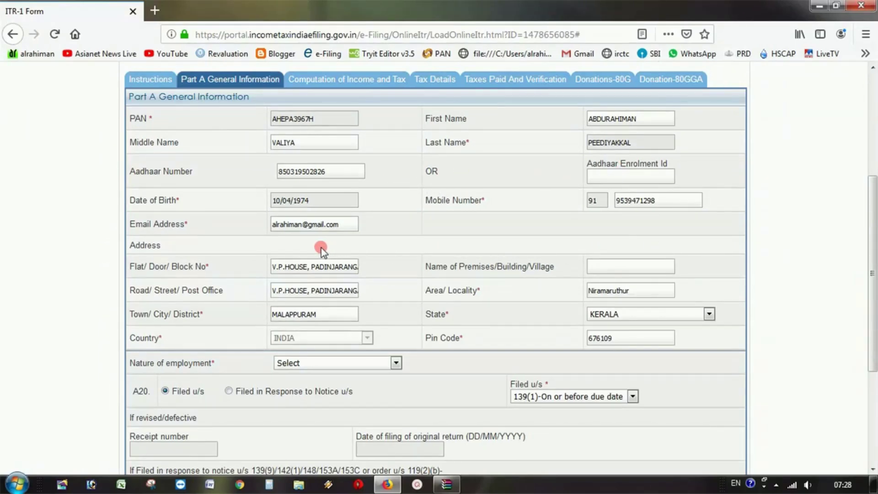
{"action": "scroll", "coordinate": [507, 306], "scroll_direction": "down", "scroll_amount": 4}
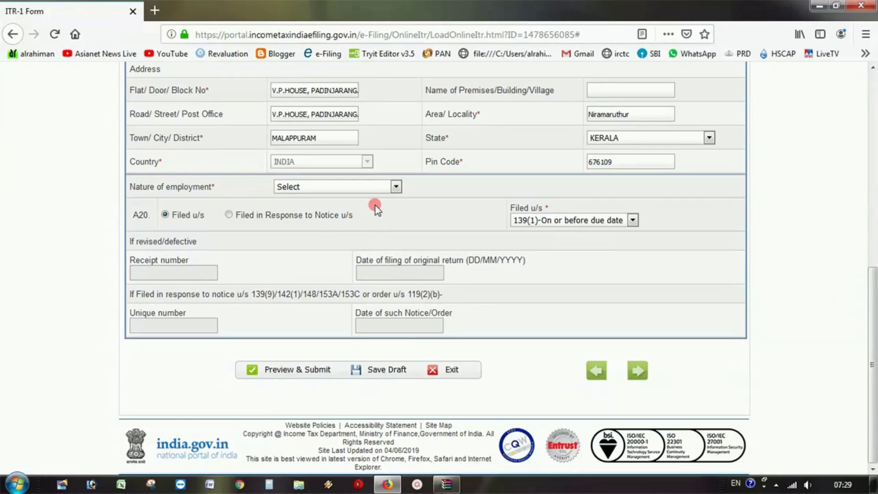
{"action": "left_click", "coordinate": [396, 188]}
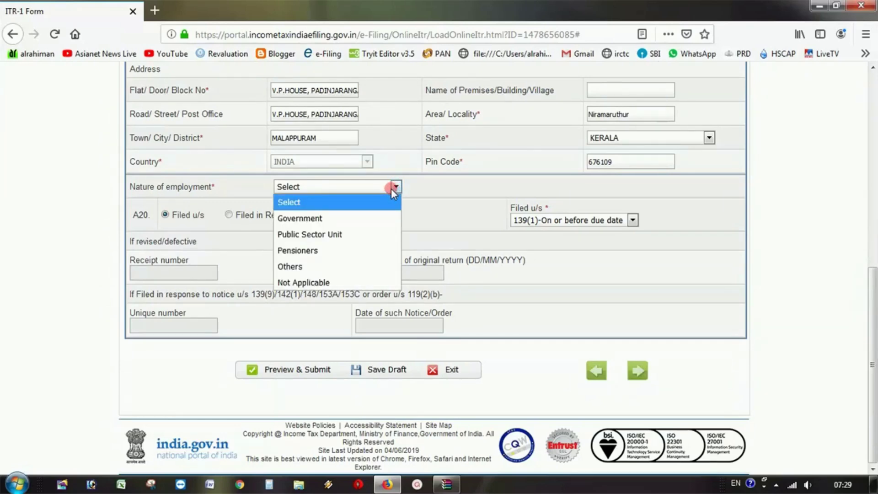
{"action": "left_click", "coordinate": [386, 221]}
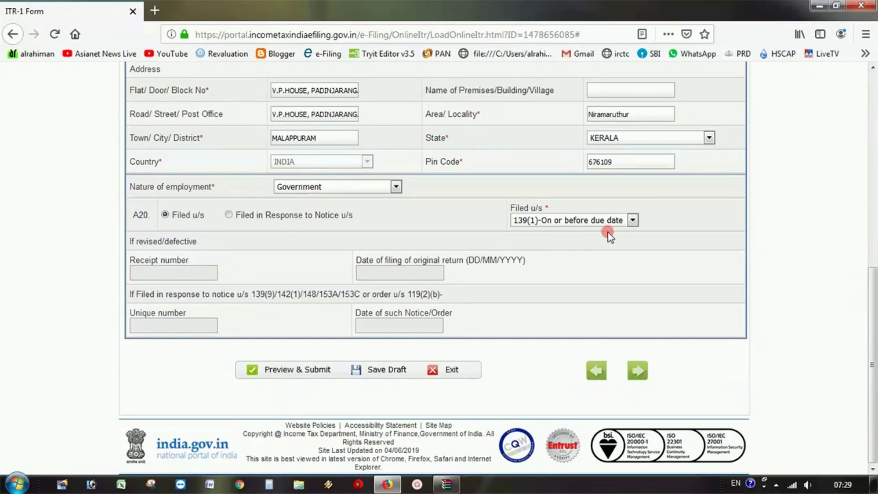
- Keep Filed u/s as 139(1)-On or before due date and save the draft
{"action": "left_click", "coordinate": [610, 223]}
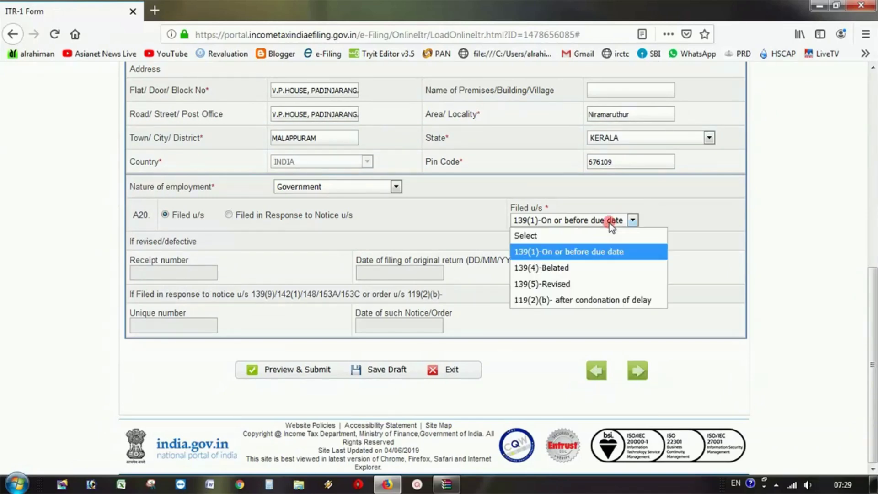
{"action": "left_click", "coordinate": [607, 251]}
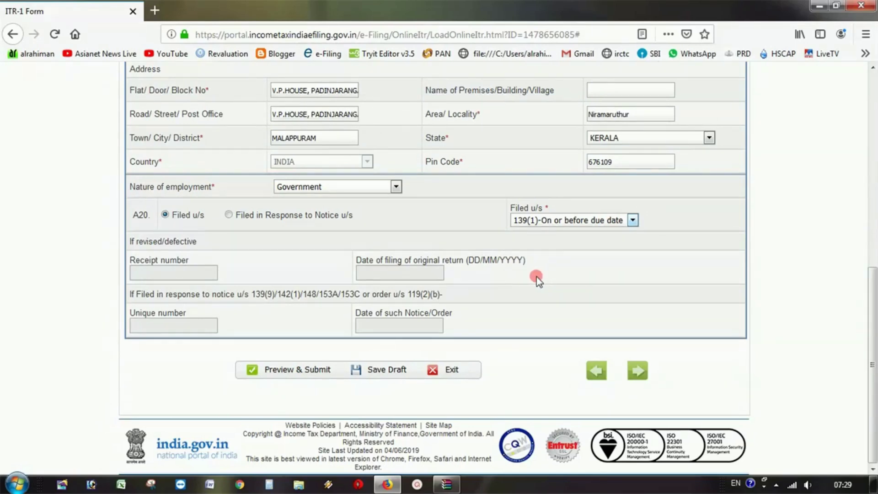
{"action": "left_click", "coordinate": [404, 371]}
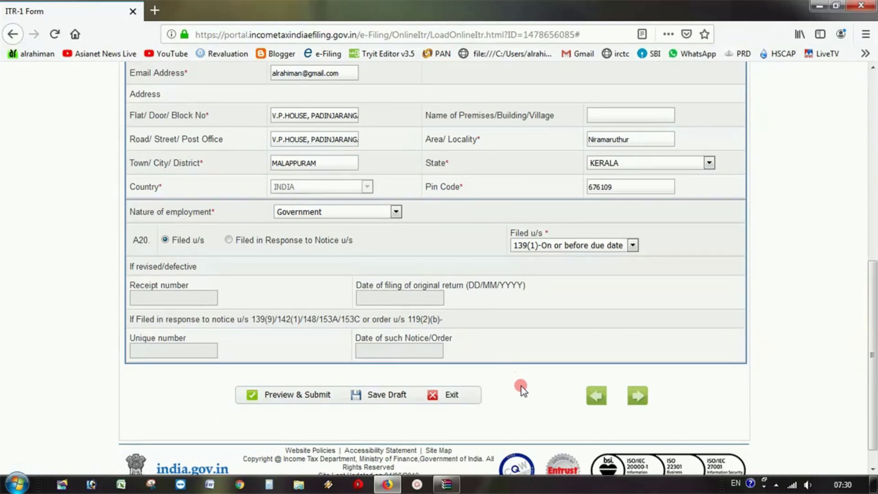
- Advance to the next part of the return and scroll through its fields
{"action": "left_click", "coordinate": [639, 396]}
{"action": "scroll", "coordinate": [393, 325], "scroll_direction": "up", "scroll_amount": 10}
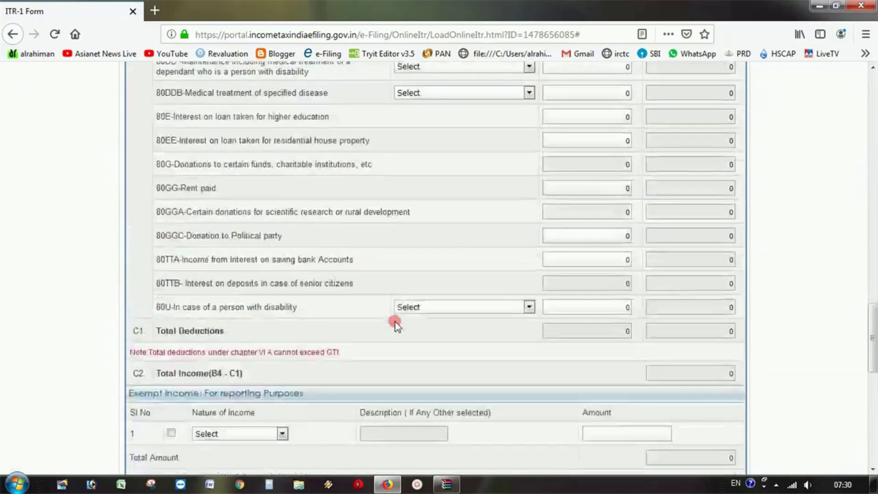
{"action": "scroll", "coordinate": [396, 323], "scroll_direction": "up", "scroll_amount": 15}
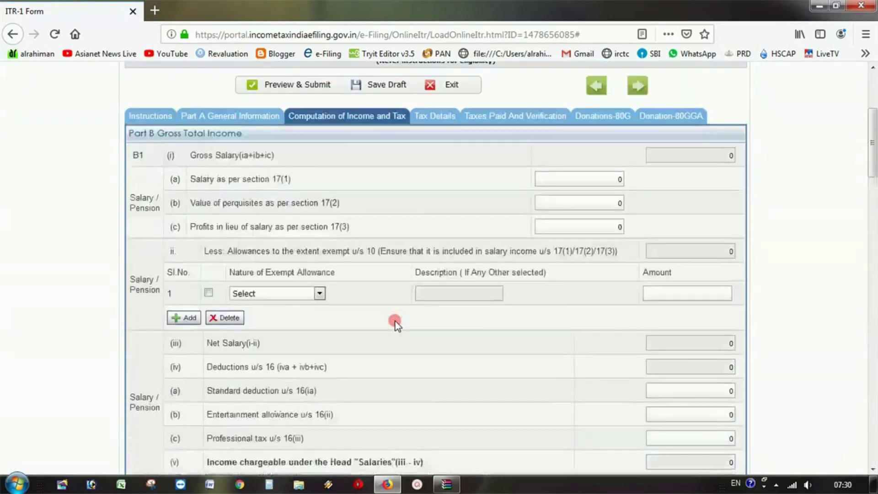
{"action": "scroll", "coordinate": [395, 323], "scroll_direction": "down", "scroll_amount": 3}
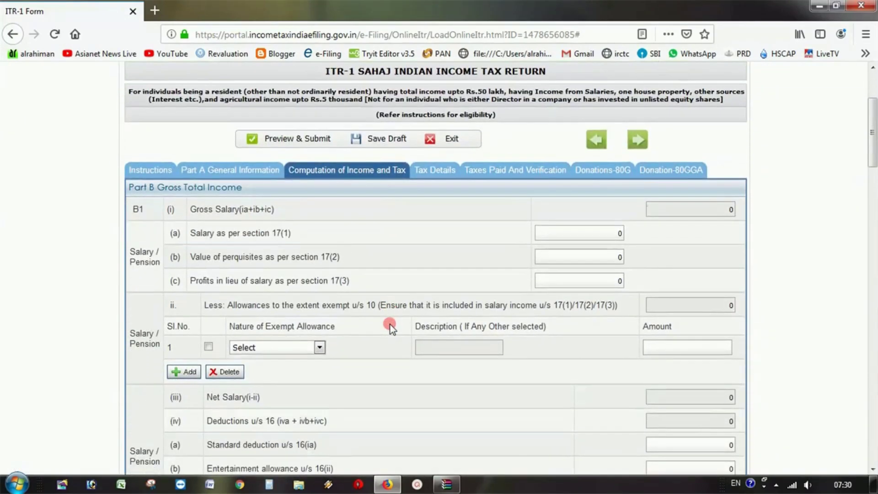
{"action": "scroll", "coordinate": [390, 326], "scroll_direction": "down", "scroll_amount": 2}
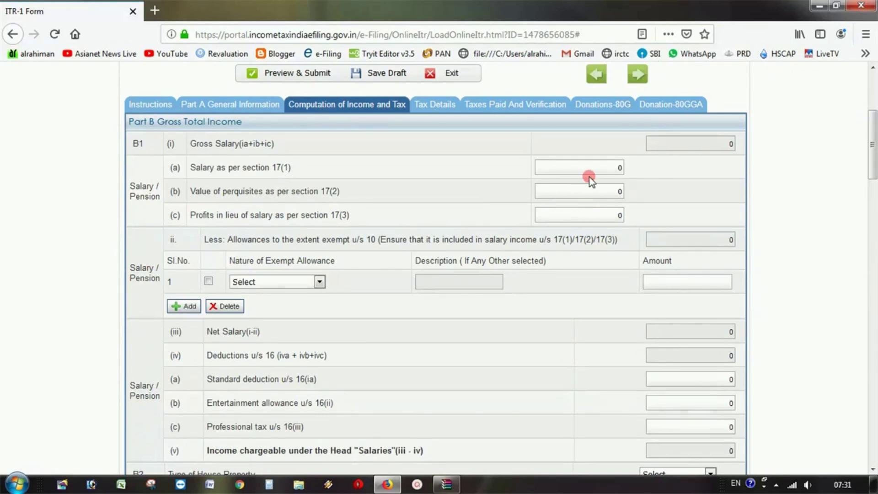
- Select the 0 in the Salary 17(1) field and minimize the browser
{"action": "left_click", "coordinate": [600, 165]}
{"action": "left_click_drag", "start_coordinate": [617, 166], "coordinate": [646, 181]}
{"action": "left_click", "coordinate": [819, 6]}
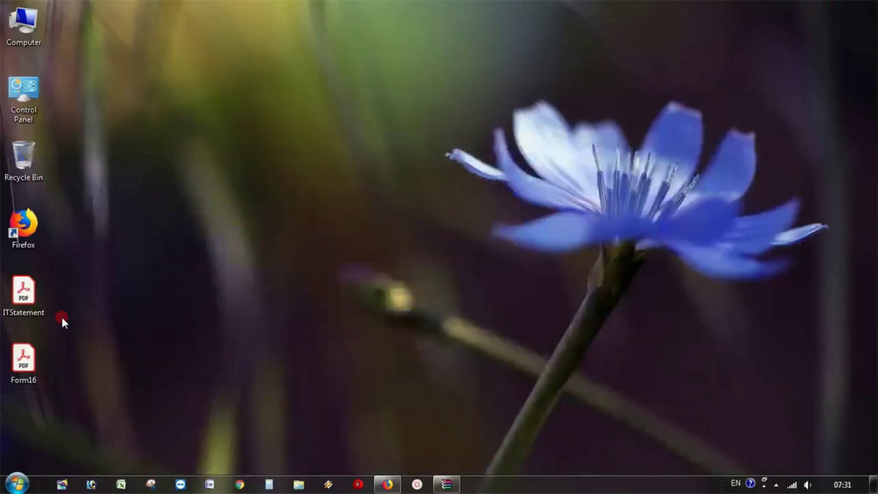
- Open ITStatement.pdf showing salary 704064 and allowances 83125, and launch Calculator
{"action": "left_click", "coordinate": [40, 297]}
{"action": "double_click", "coordinate": [32, 294]}
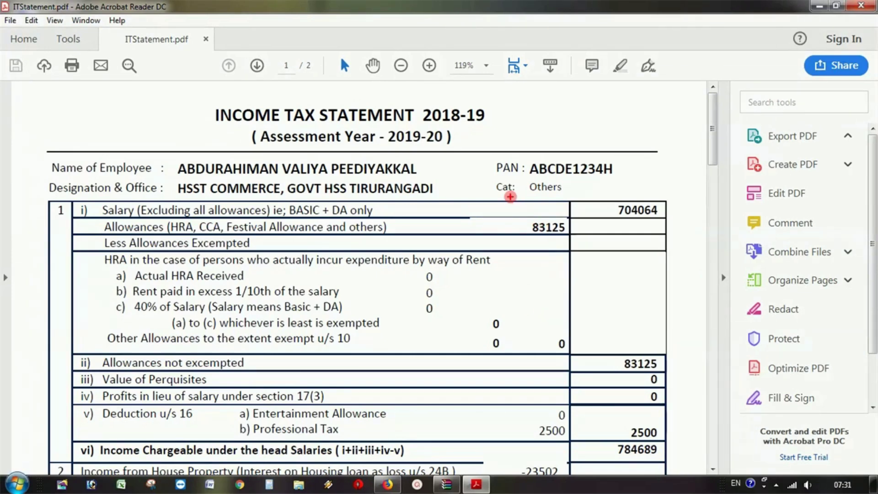
{"action": "left_click_drag", "start_coordinate": [519, 202], "coordinate": [678, 258]}
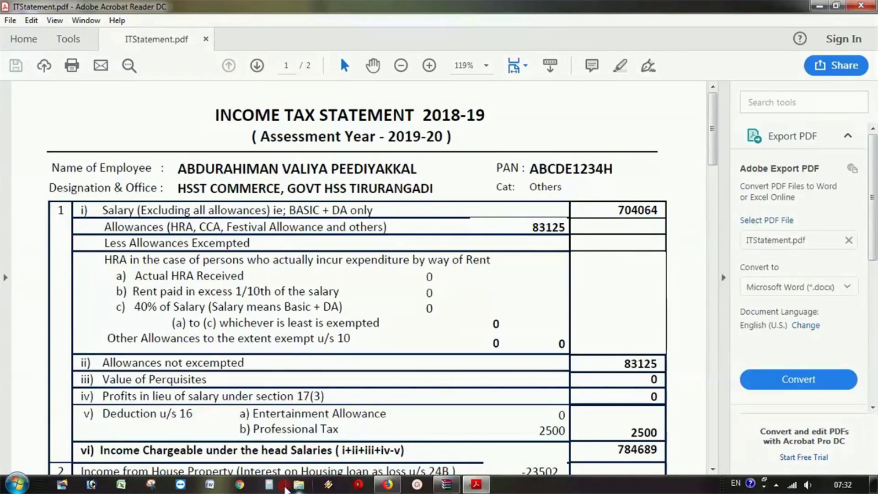
{"action": "left_click", "coordinate": [268, 484]}
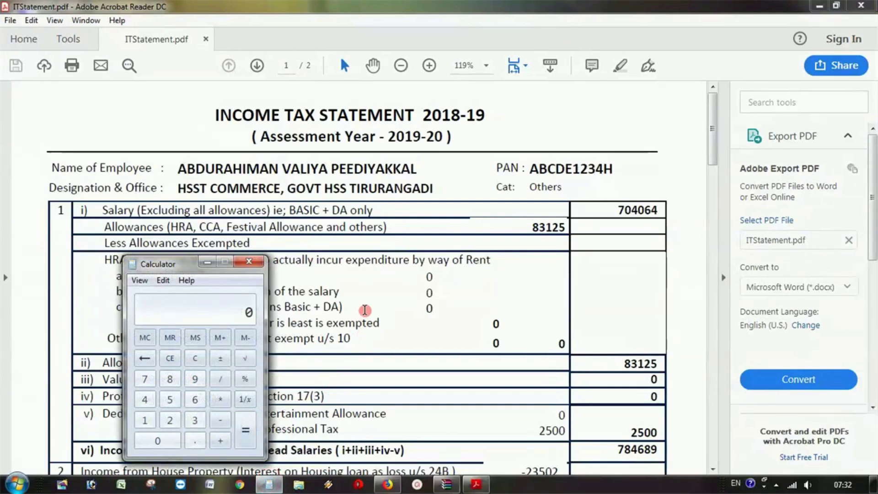
- Add 704064 and 83125 in Calculator to get 787189, then close Acrobat and Calculator
{"action": "type", "text": "7040"}
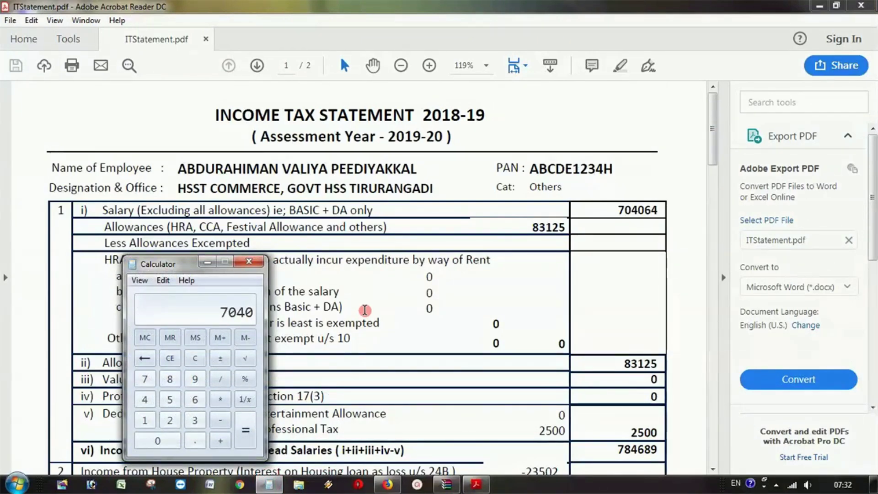
{"action": "type", "text": "64"}
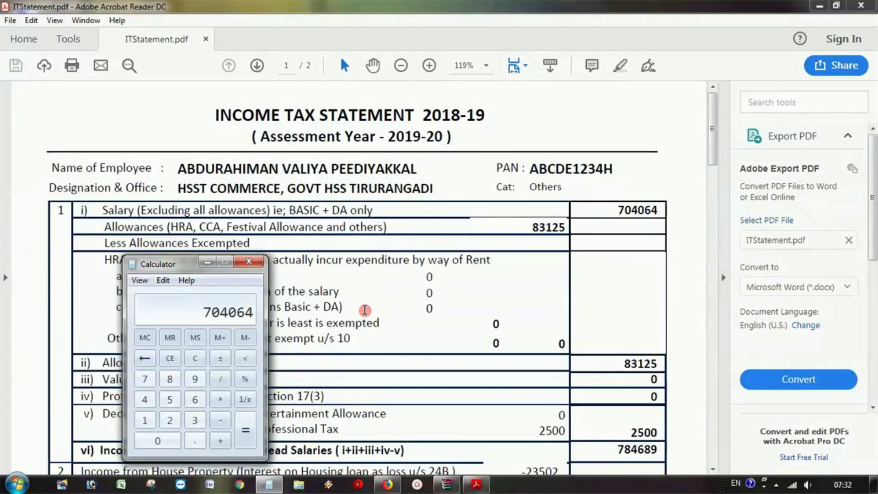
{"action": "key", "text": "plus"}
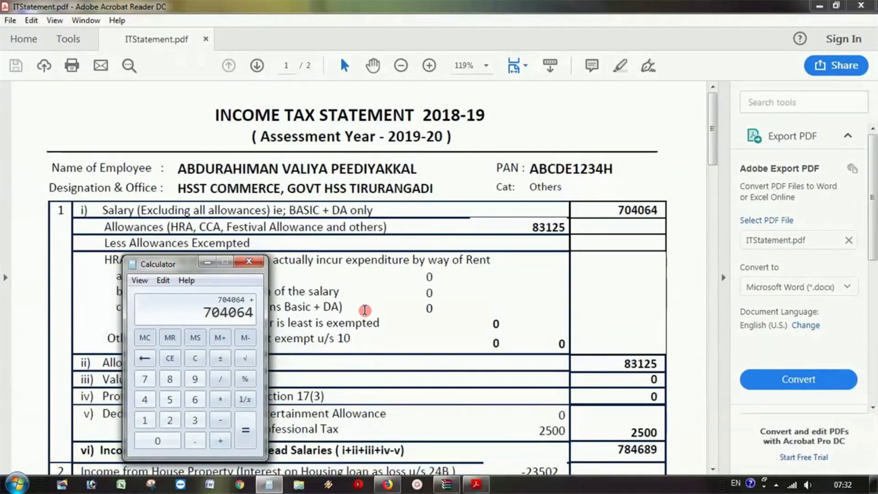
{"action": "type", "text": "83125"}
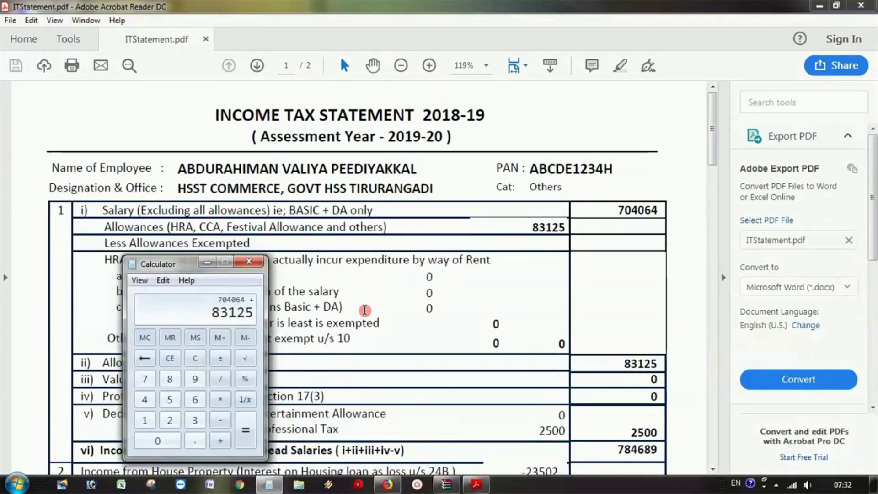
{"action": "key", "text": "Return"}
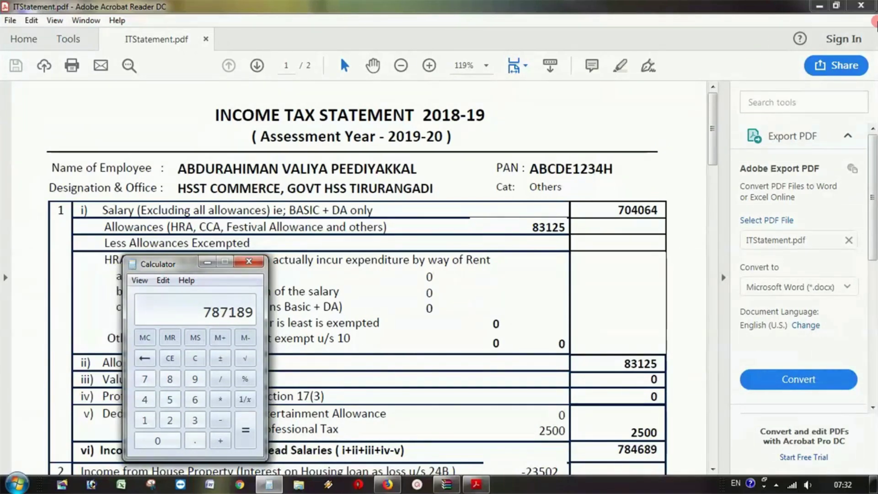
{"action": "left_click", "coordinate": [862, 5]}
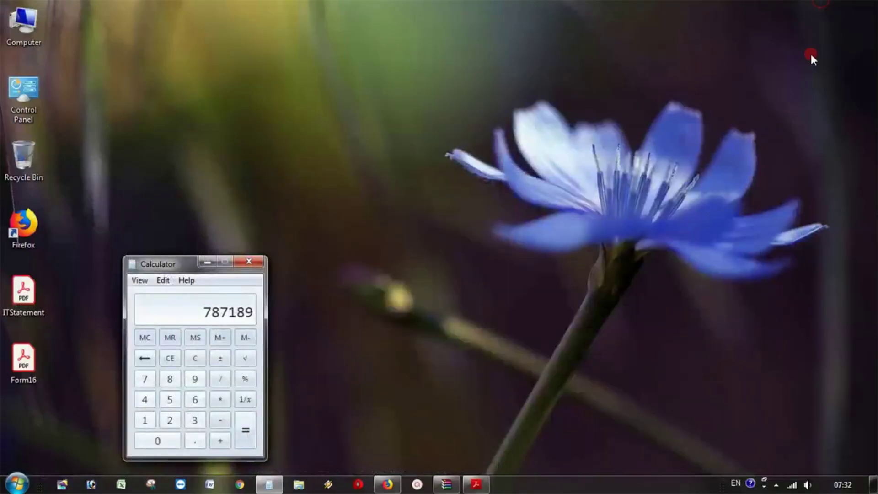
{"action": "left_click", "coordinate": [248, 263]}
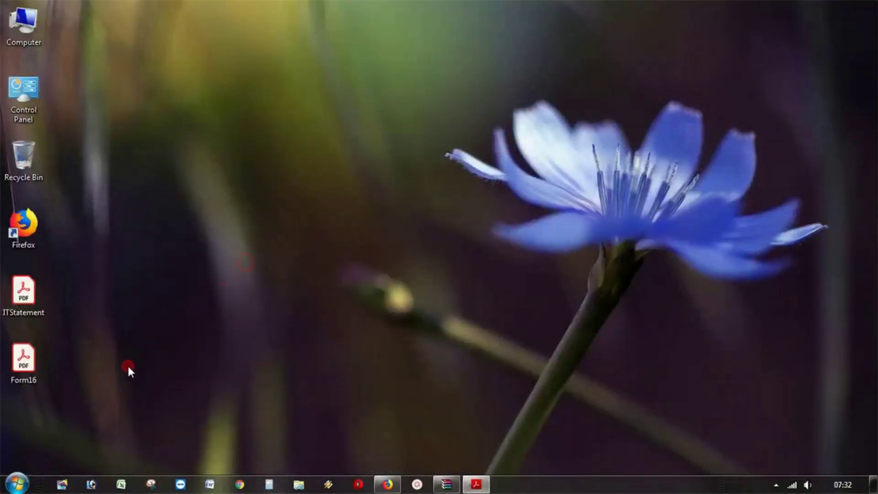
- Open Form16.pdf, highlight the 787189 gross salary total, and minimize Acrobat
{"action": "double_click", "coordinate": [27, 367]}
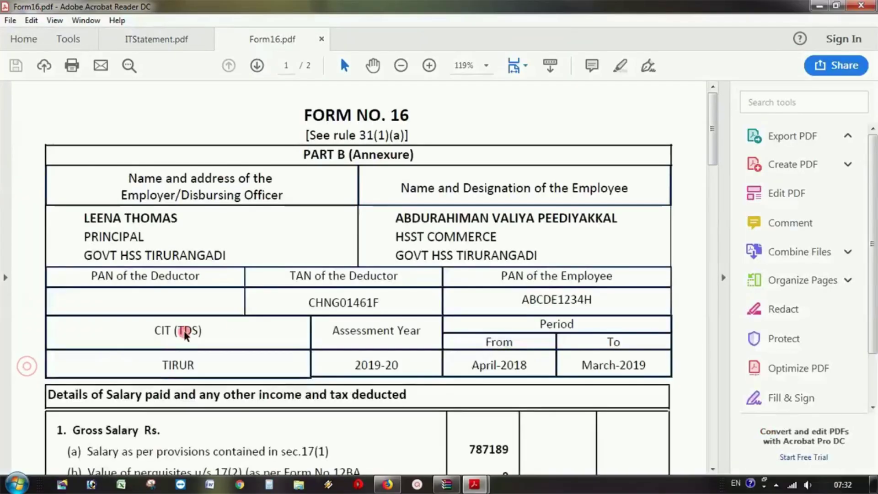
{"action": "scroll", "coordinate": [391, 307], "scroll_direction": "down", "scroll_amount": 4}
{"action": "scroll", "coordinate": [419, 317], "scroll_direction": "down", "scroll_amount": 1}
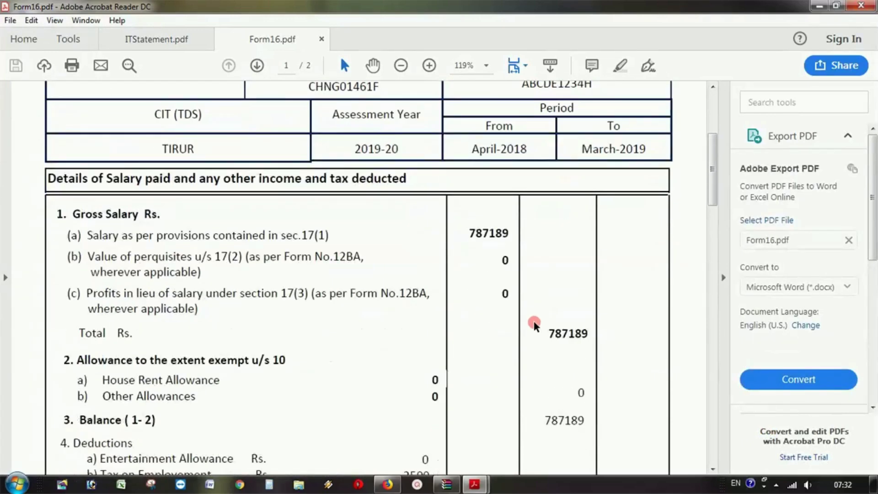
{"action": "left_click_drag", "start_coordinate": [553, 339], "coordinate": [592, 335]}
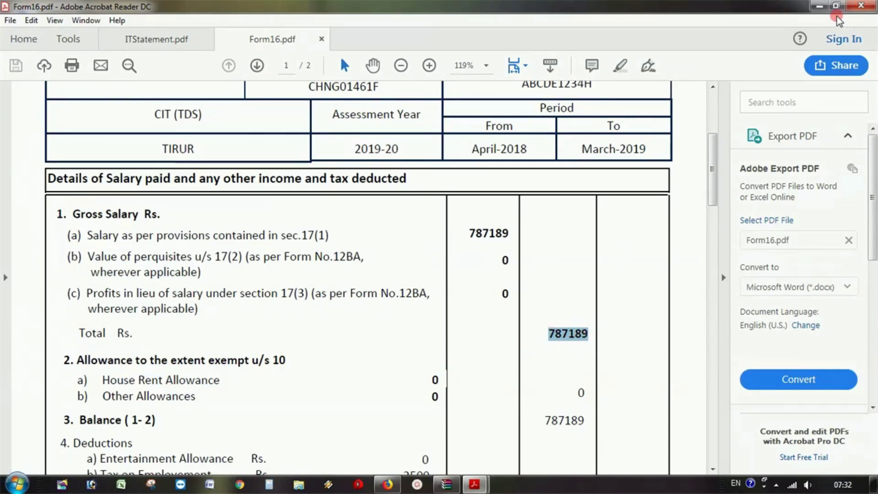
{"action": "left_click", "coordinate": [815, 5]}
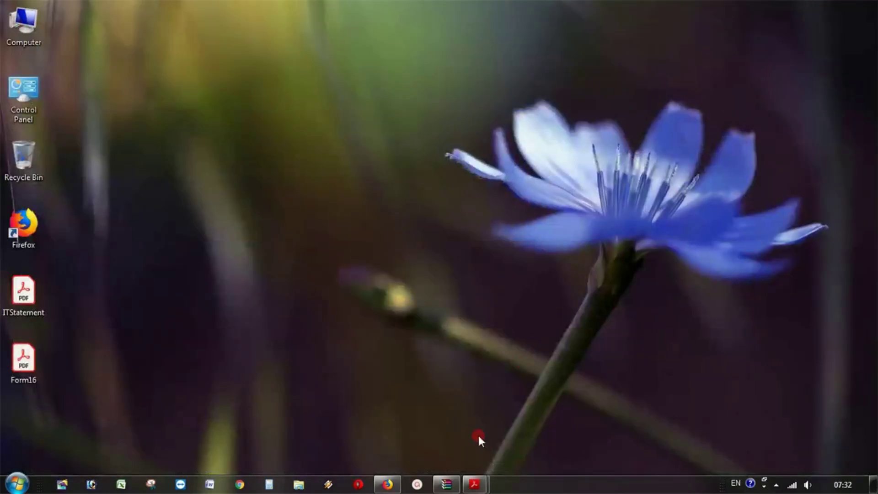
- Back in the ITR-1 form, enter 787189 as salary under section 17(1)
{"action": "left_click", "coordinate": [388, 483]}
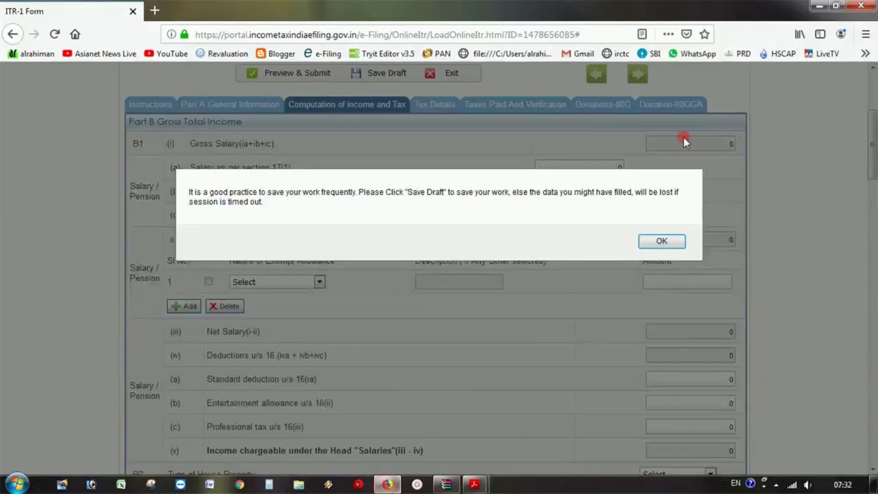
{"action": "left_click", "coordinate": [660, 241]}
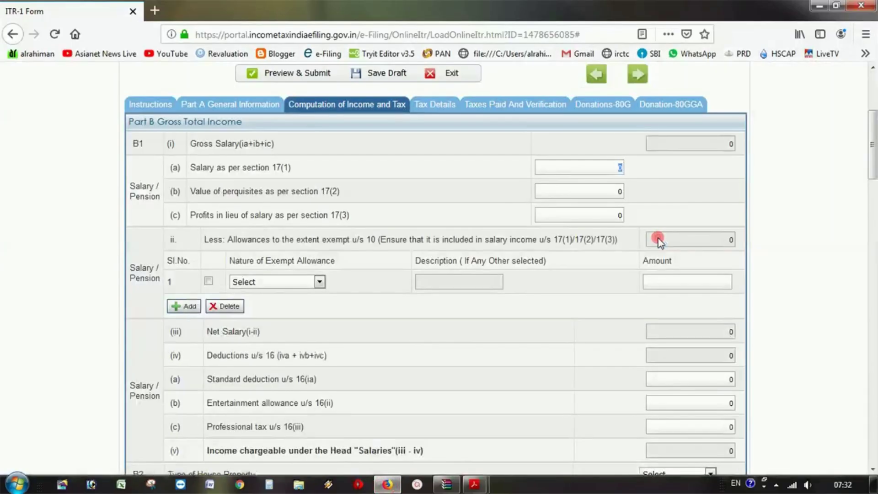
{"action": "left_click", "coordinate": [603, 164]}
{"action": "type", "text": "787189"}
{"action": "left_click", "coordinate": [587, 180]}
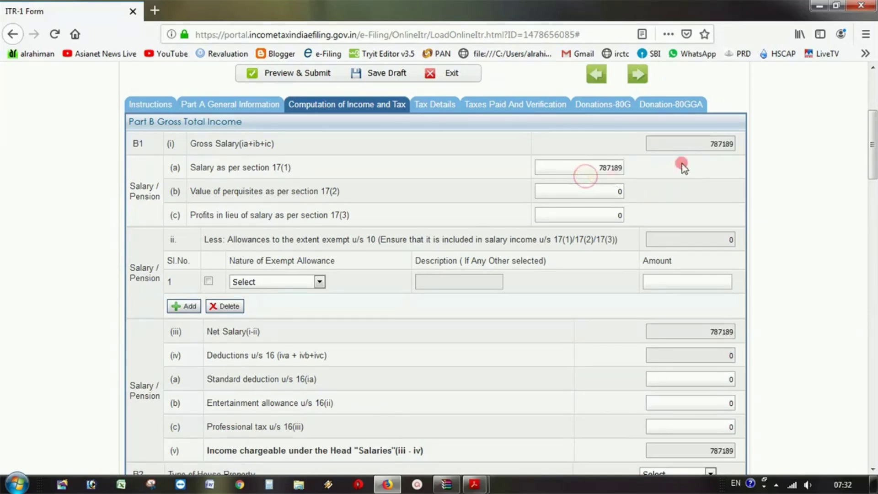
{"action": "scroll", "coordinate": [708, 171], "scroll_direction": "down", "scroll_amount": 2}
{"action": "scroll", "coordinate": [714, 411], "scroll_direction": "down", "scroll_amount": 5}
{"action": "scroll", "coordinate": [691, 298], "scroll_direction": "up", "scroll_amount": 10}
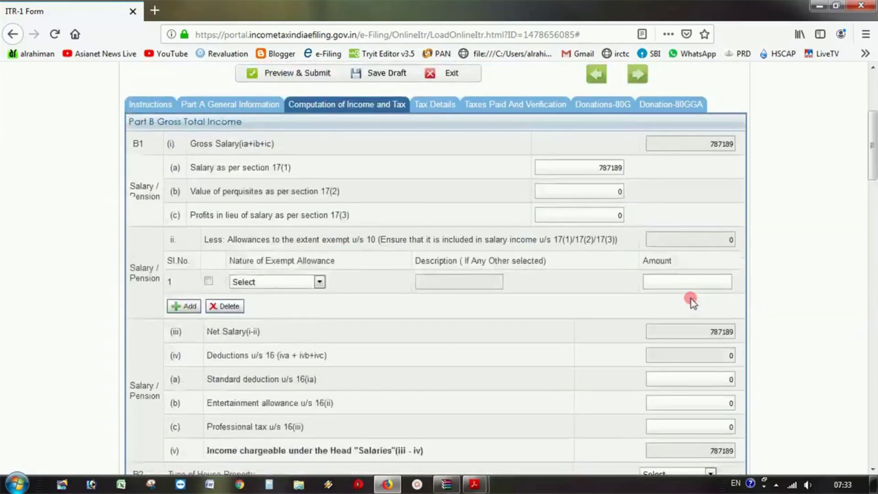
{"action": "scroll", "coordinate": [697, 338], "scroll_direction": "down", "scroll_amount": 4}
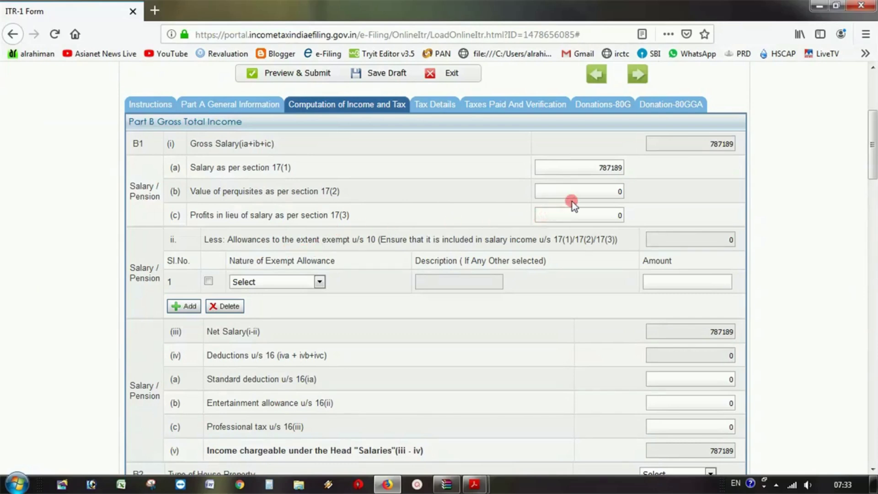
- Add a Sec 10(13A) house rent allowance exempt allowance of 12000
{"action": "scroll", "coordinate": [573, 207], "scroll_direction": "down", "scroll_amount": 3}
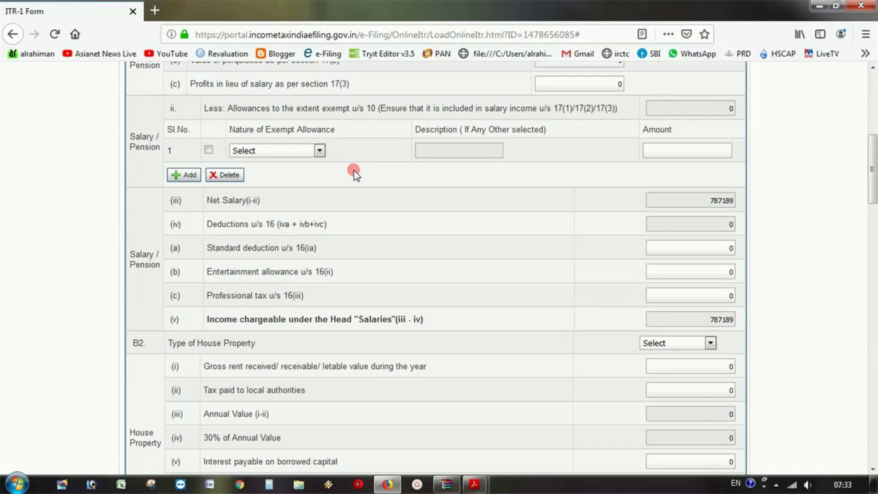
{"action": "scroll", "coordinate": [354, 172], "scroll_direction": "up", "scroll_amount": 3}
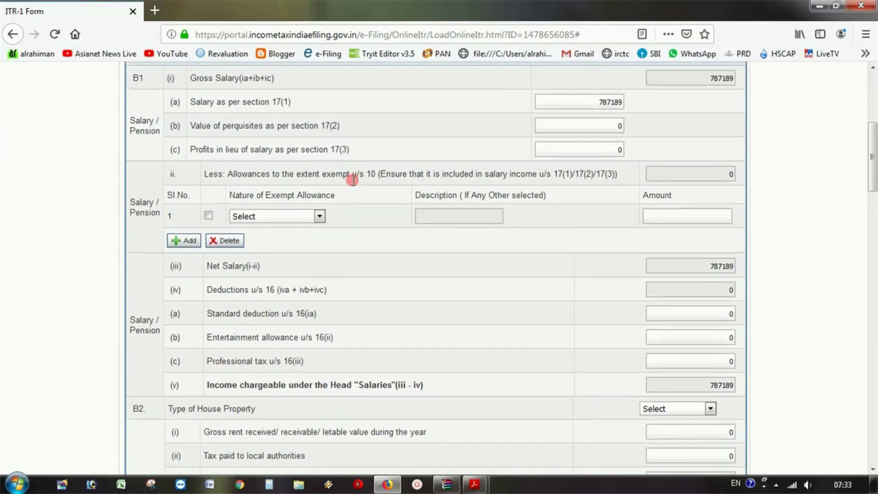
{"action": "left_click", "coordinate": [319, 217]}
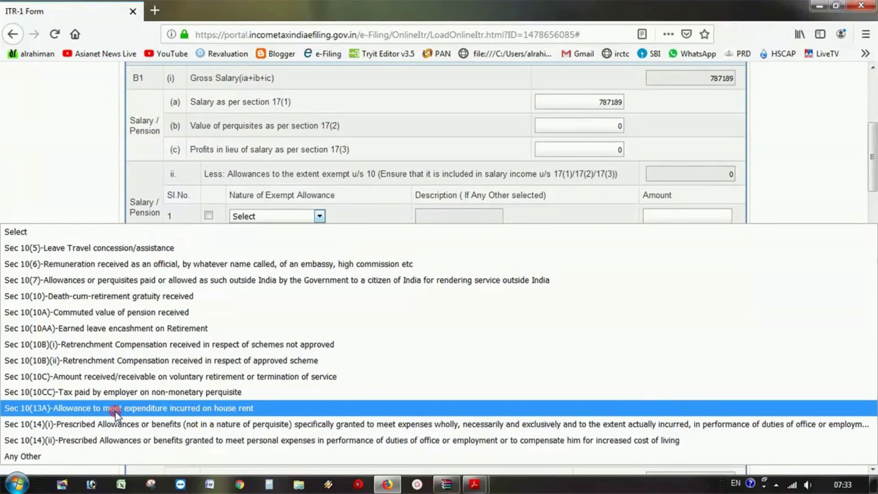
{"action": "left_click", "coordinate": [115, 408]}
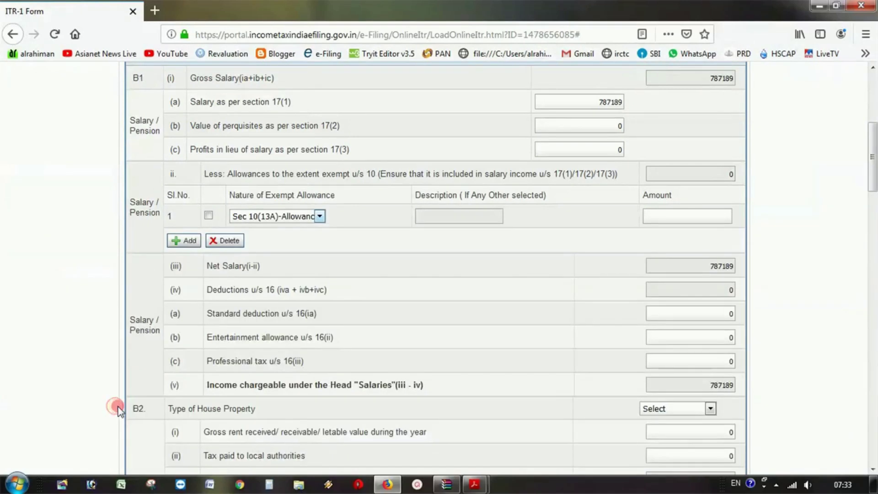
{"action": "scroll", "coordinate": [370, 297], "scroll_direction": "up", "scroll_amount": 3}
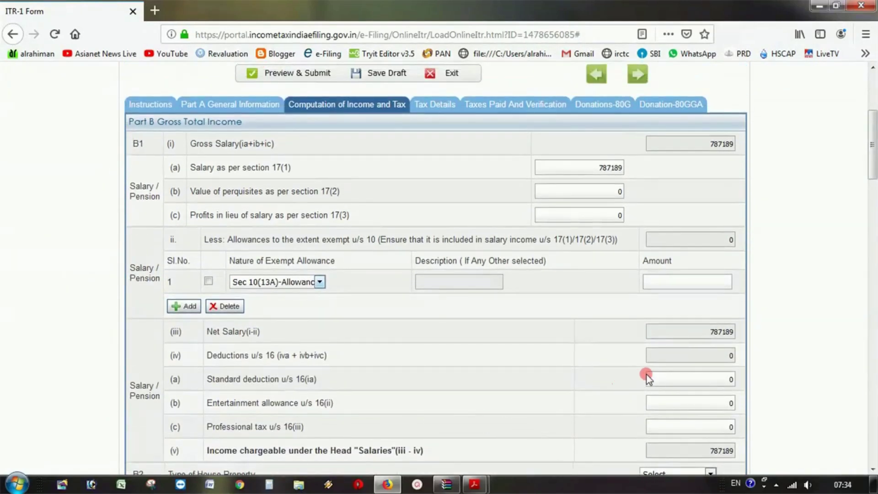
{"action": "left_click", "coordinate": [713, 281]}
{"action": "left_click", "coordinate": [711, 285]}
{"action": "type", "text": "12000"}
{"action": "left_click", "coordinate": [470, 322]}
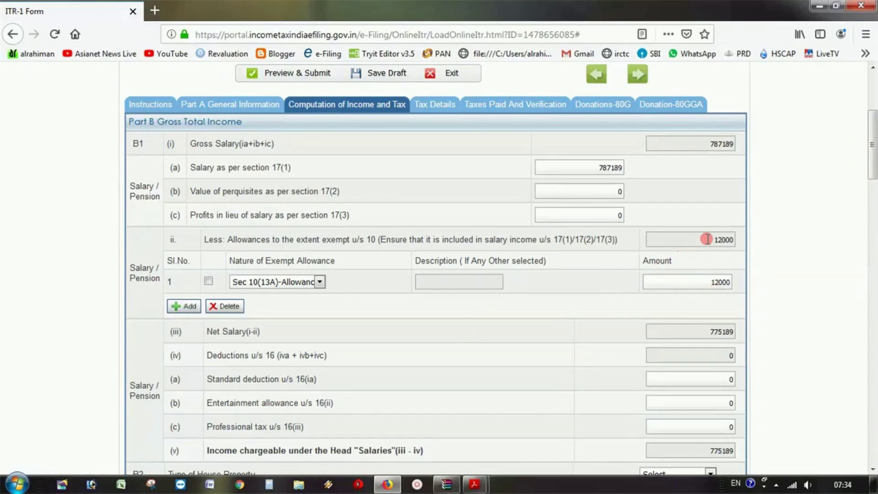
{"action": "left_click_drag", "start_coordinate": [707, 239], "coordinate": [755, 243]}
{"action": "left_click", "coordinate": [505, 356]}
- Add a second exempt allowance row for Sec 10(14)(ii) with 9500
{"action": "left_click", "coordinate": [185, 306]}
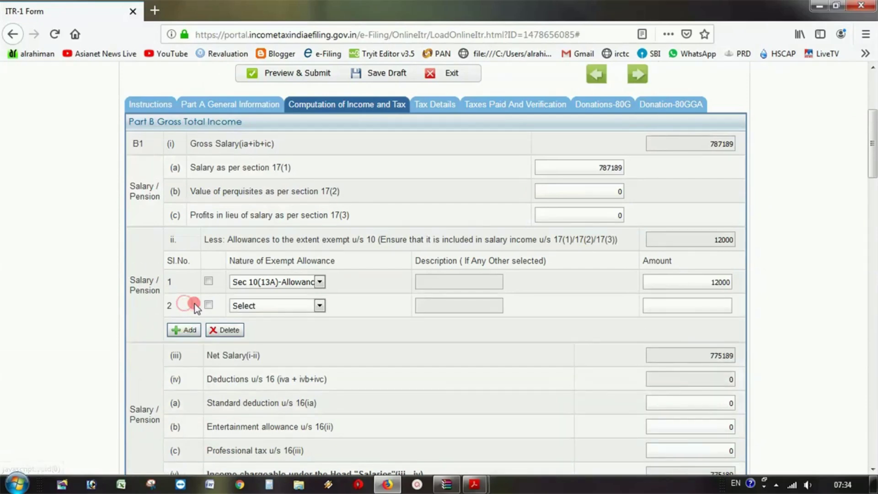
{"action": "left_click", "coordinate": [320, 305]}
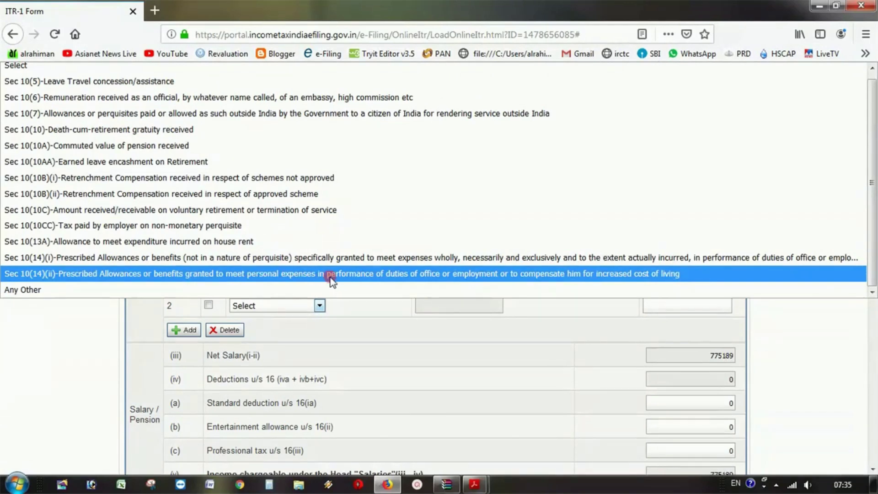
{"action": "left_click", "coordinate": [330, 278]}
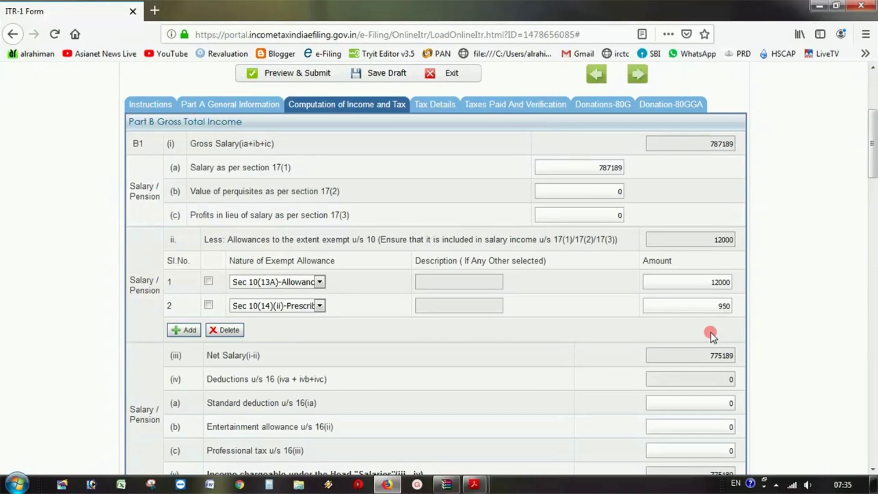
{"action": "type", "text": "0"}
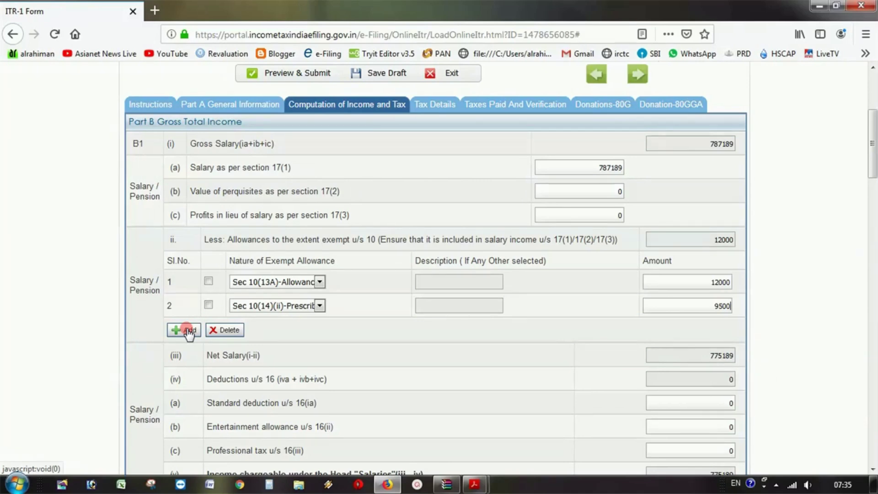
{"action": "left_click", "coordinate": [361, 341]}
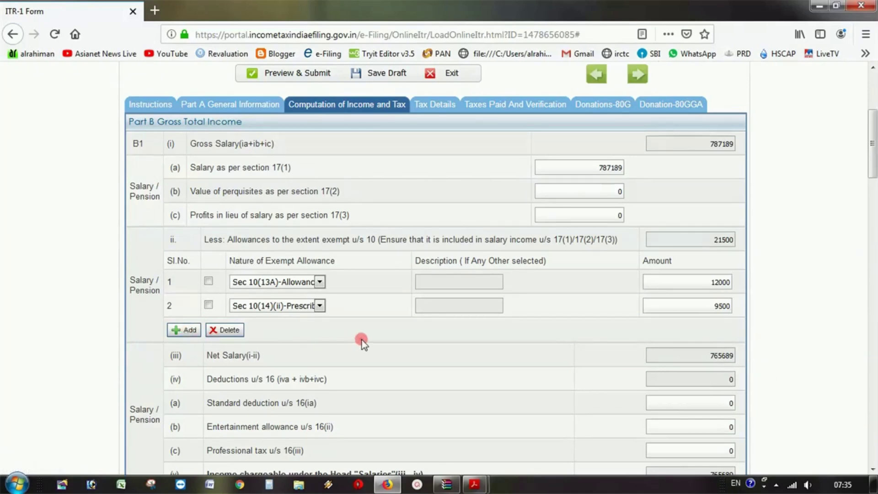
{"action": "left_click", "coordinate": [265, 332]}
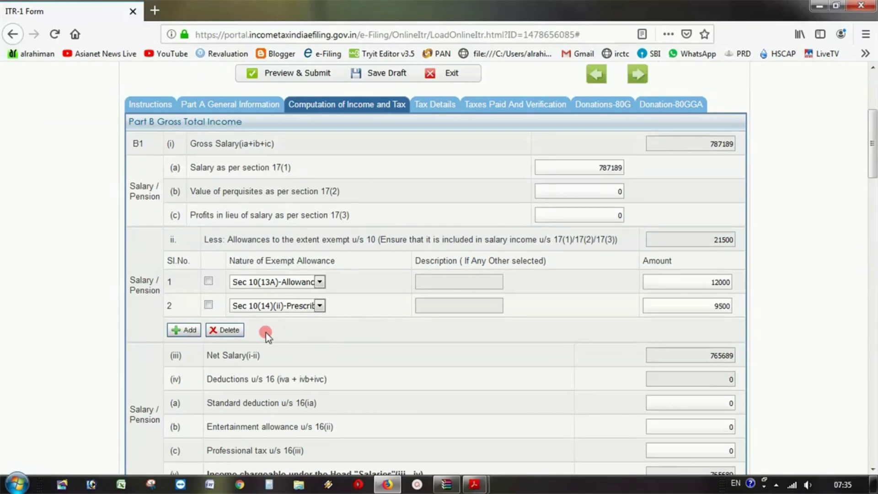
- Tick both exempt allowance rows and delete them
{"action": "left_click", "coordinate": [209, 305]}
{"action": "left_click", "coordinate": [208, 281]}
{"action": "left_click", "coordinate": [239, 330]}
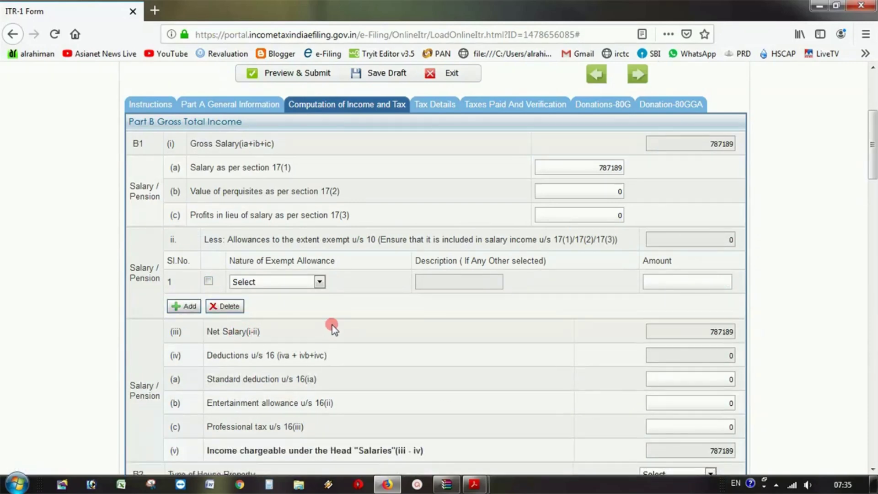
- Enter 40000 as the standard deduction u/s 16(ia)
{"action": "scroll", "coordinate": [333, 328], "scroll_direction": "down", "scroll_amount": 3}
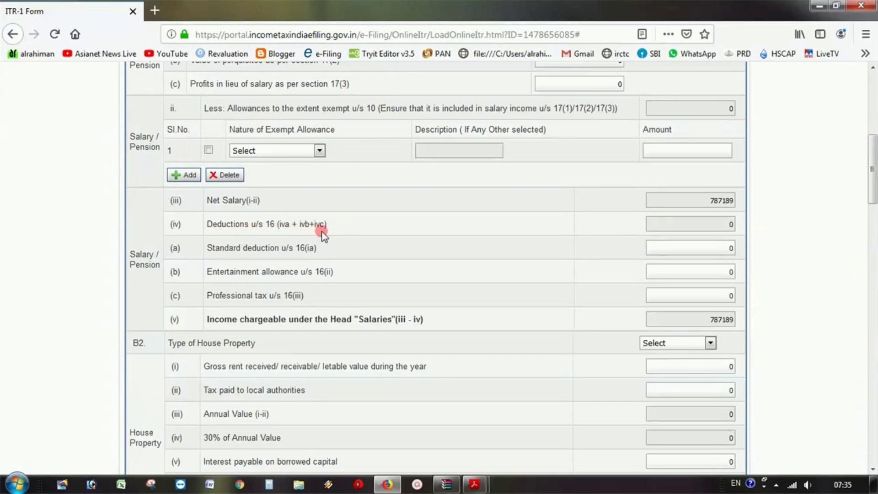
{"action": "scroll", "coordinate": [324, 231], "scroll_direction": "down", "scroll_amount": 3}
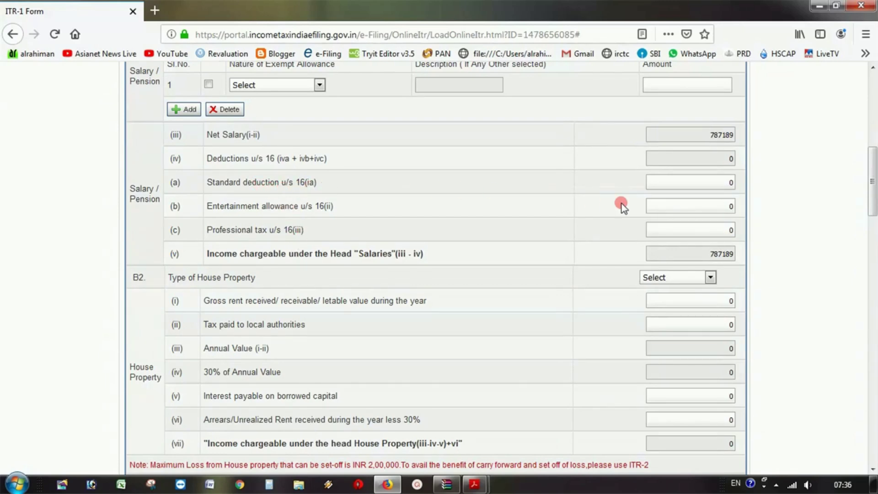
{"action": "double_click", "coordinate": [690, 190]}
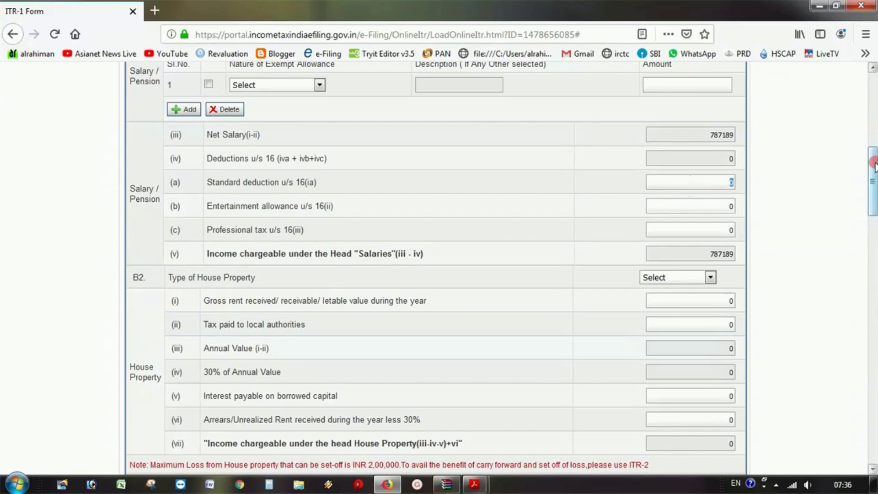
{"action": "type", "text": "40000"}
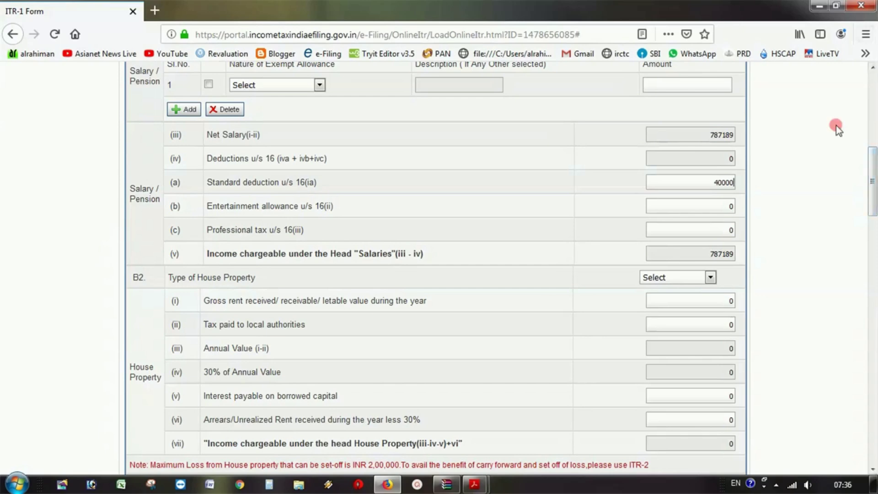
{"action": "left_click", "coordinate": [713, 201]}
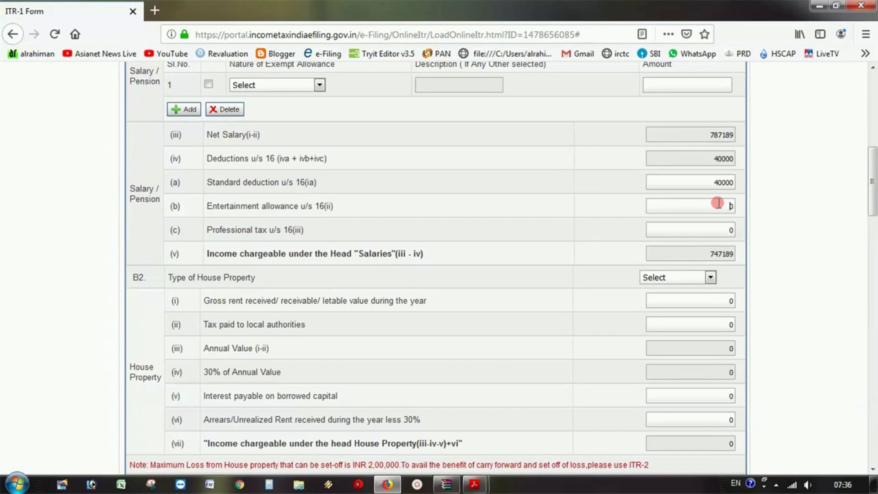
- Enter 2500 as professional tax u/s 16(iii), bringing salary income to 744689
{"action": "left_click_drag", "start_coordinate": [721, 228], "coordinate": [744, 229]}
{"action": "type", "text": "2500"}
{"action": "left_click", "coordinate": [577, 253]}
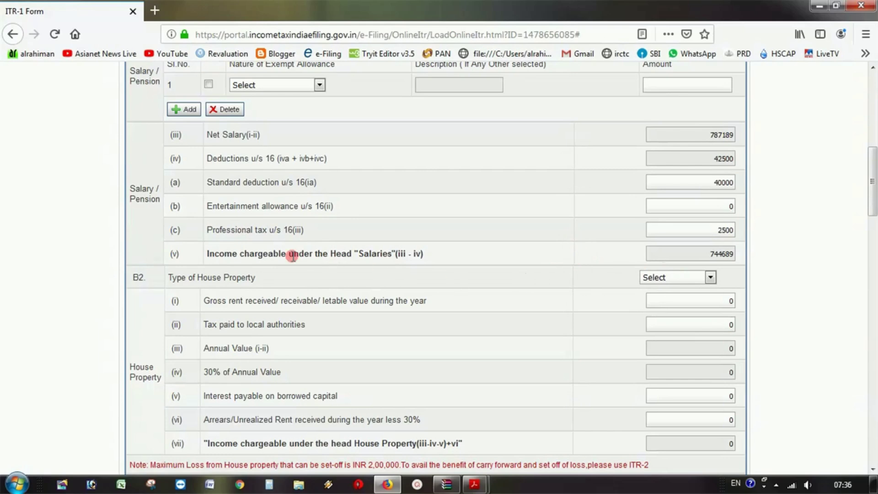
{"action": "left_click", "coordinate": [245, 261]}
{"action": "double_click", "coordinate": [716, 253]}
{"action": "left_click", "coordinate": [776, 254]}
{"action": "scroll", "coordinate": [554, 342], "scroll_direction": "down", "scroll_amount": 1}
- Set Type of House Property to Self Occupied after briefly trying Let Out
{"action": "scroll", "coordinate": [554, 342], "scroll_direction": "down", "scroll_amount": 3}
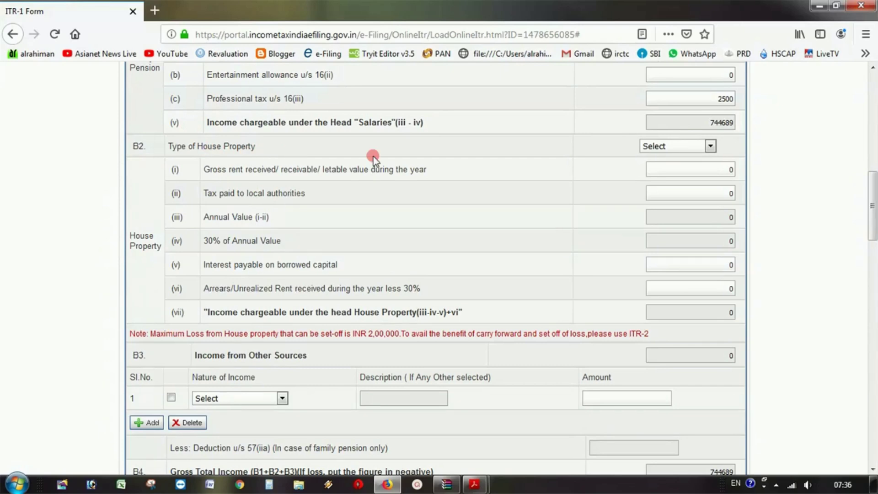
{"action": "left_click", "coordinate": [685, 147]}
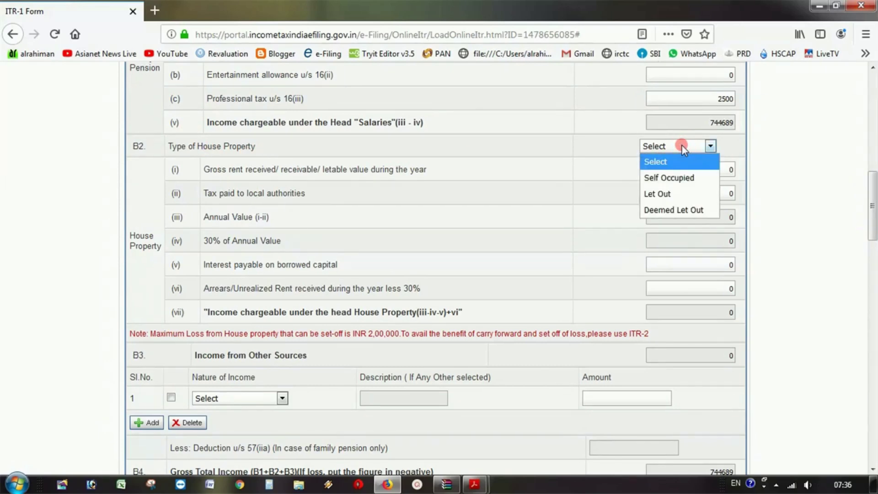
{"action": "left_click", "coordinate": [678, 178]}
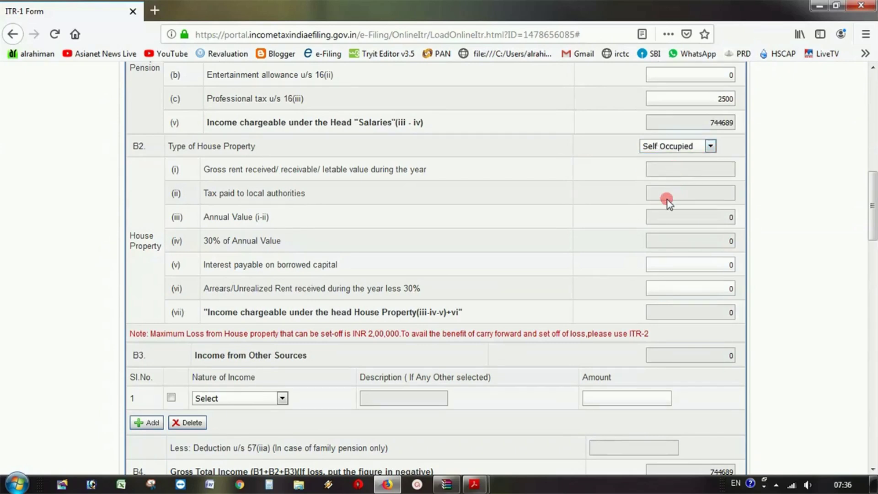
{"action": "left_click", "coordinate": [710, 147]}
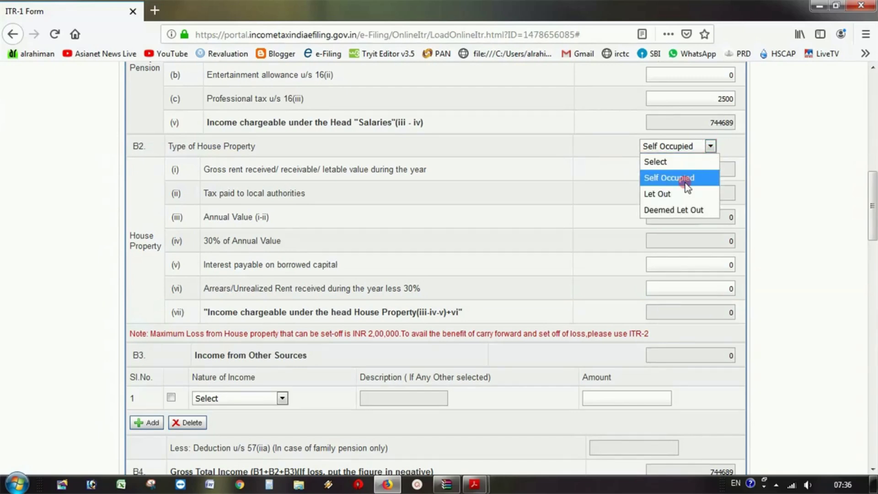
{"action": "left_click", "coordinate": [679, 194]}
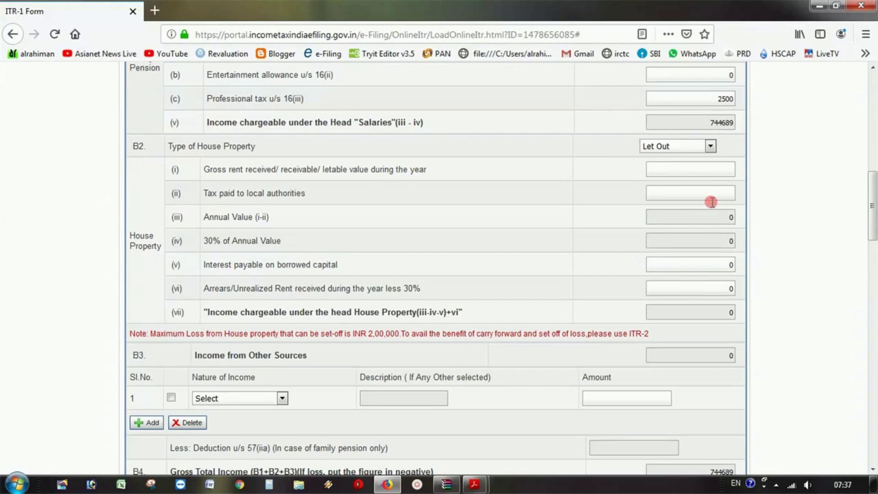
{"action": "left_click", "coordinate": [710, 146]}
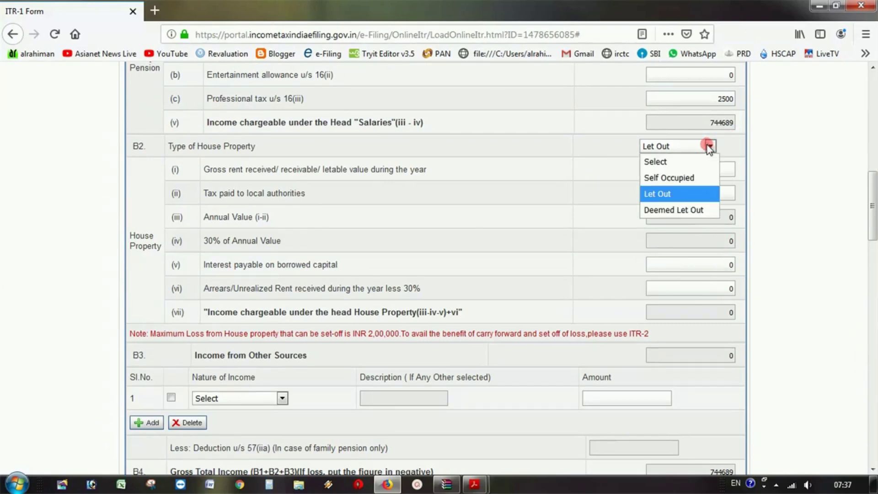
{"action": "left_click", "coordinate": [686, 178]}
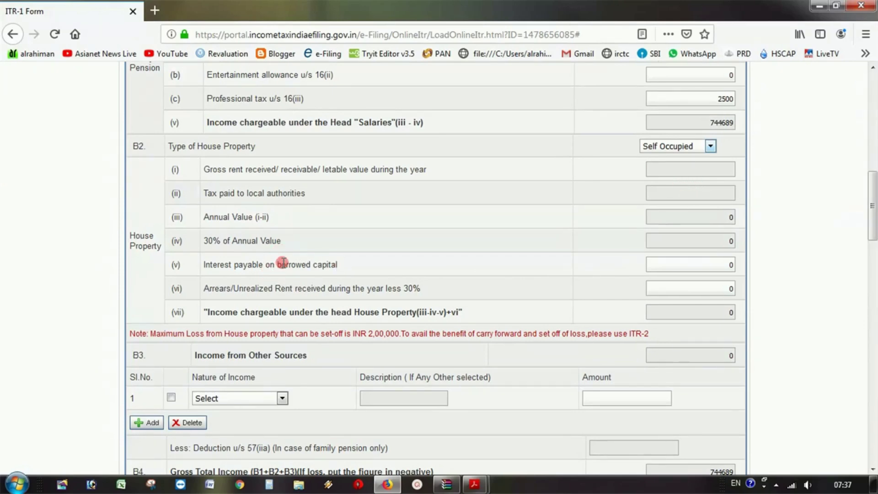
{"action": "left_click", "coordinate": [703, 264]}
- Close Form16.pdf and find the -23502 house property loss in ITStatement.pdf
{"action": "left_click", "coordinate": [484, 489]}
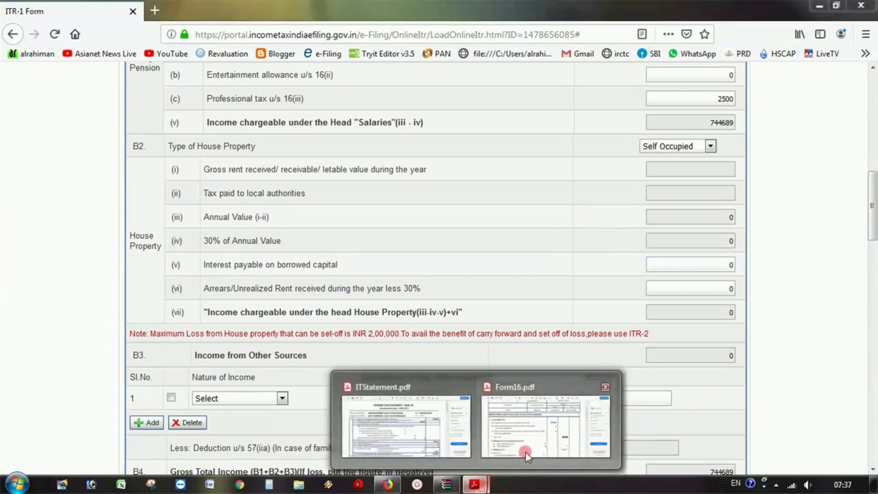
{"action": "left_click", "coordinate": [605, 388]}
{"action": "left_click", "coordinate": [502, 427]}
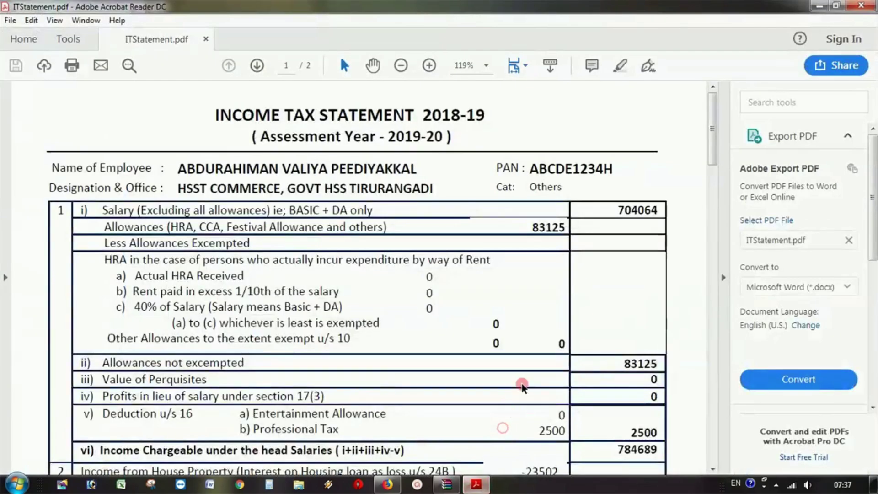
{"action": "scroll", "coordinate": [533, 382], "scroll_direction": "down", "scroll_amount": 5}
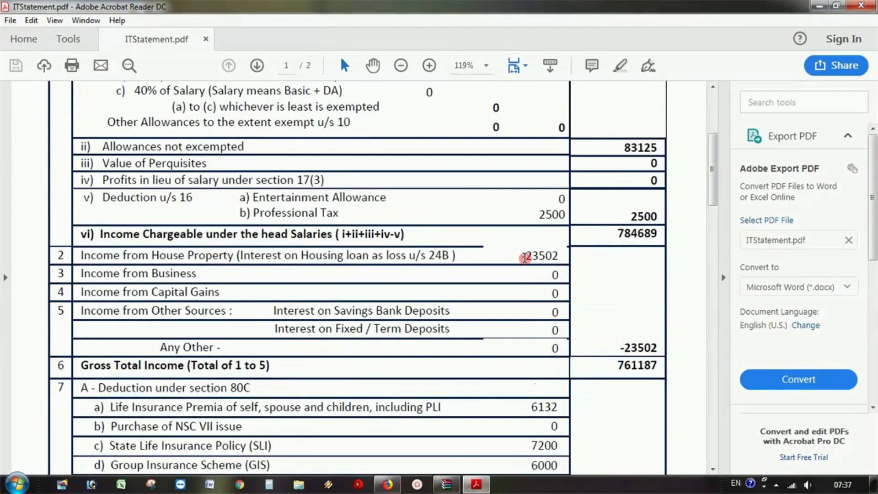
{"action": "left_click_drag", "start_coordinate": [519, 254], "coordinate": [562, 258]}
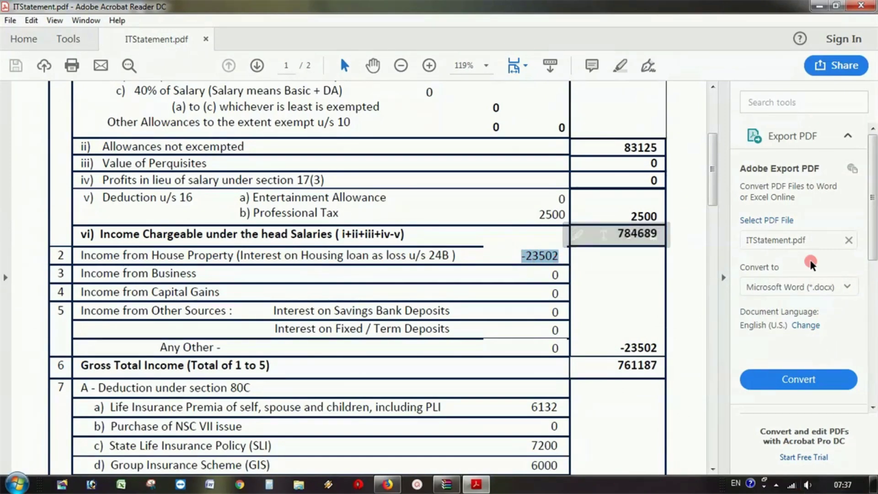
- Enter 23502 as interest payable on borrowed capital, making house property income -23502
{"action": "left_click", "coordinate": [819, 6]}
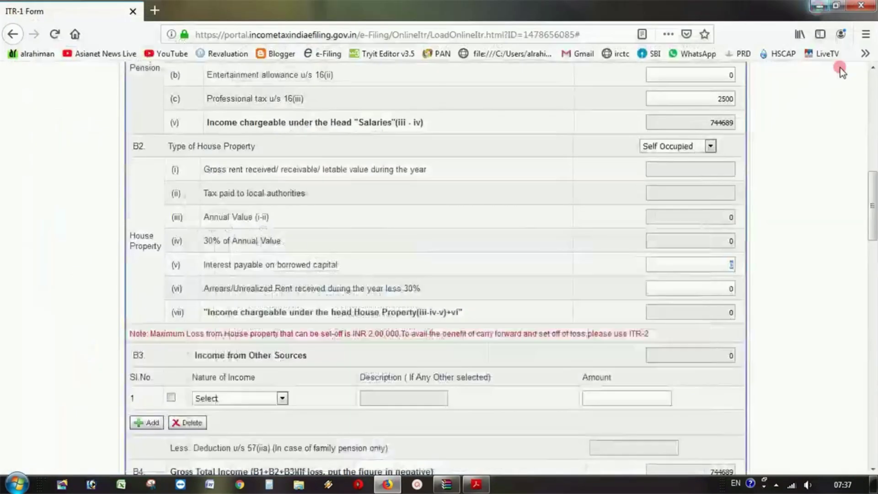
{"action": "left_click", "coordinate": [829, 351]}
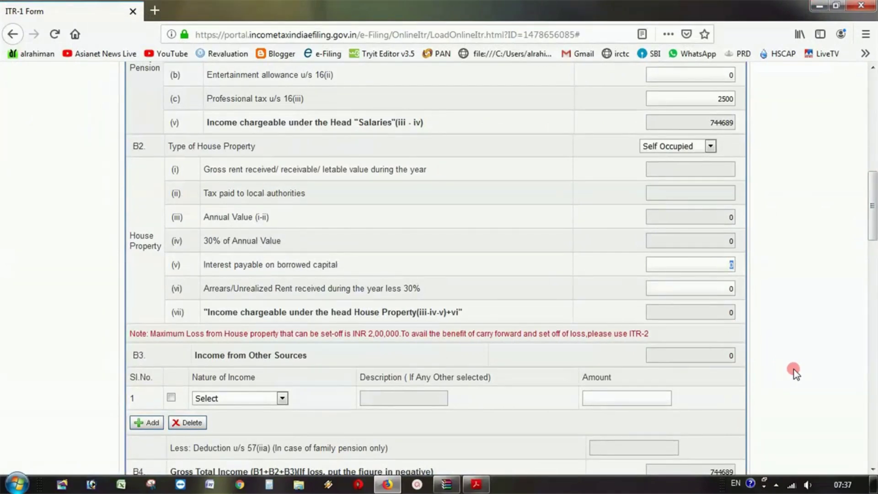
{"action": "type", "text": "23502"}
{"action": "left_click", "coordinate": [711, 292]}
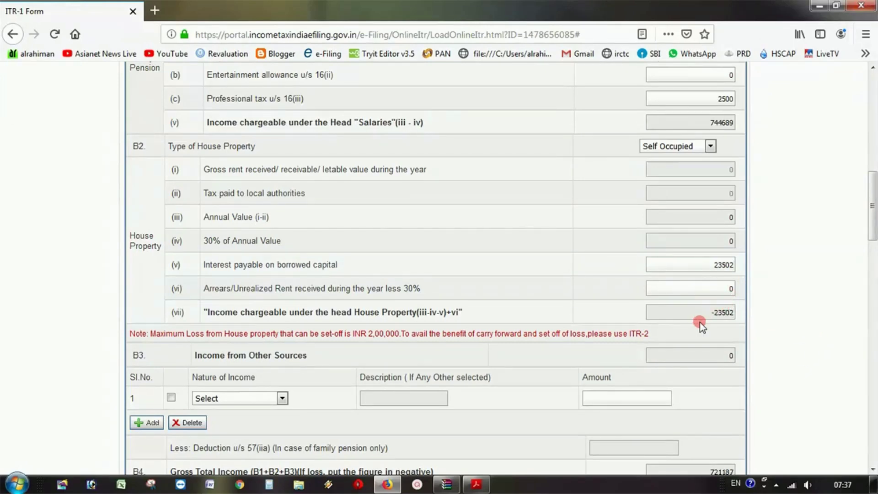
{"action": "left_click", "coordinate": [710, 314]}
{"action": "double_click", "coordinate": [710, 314]}
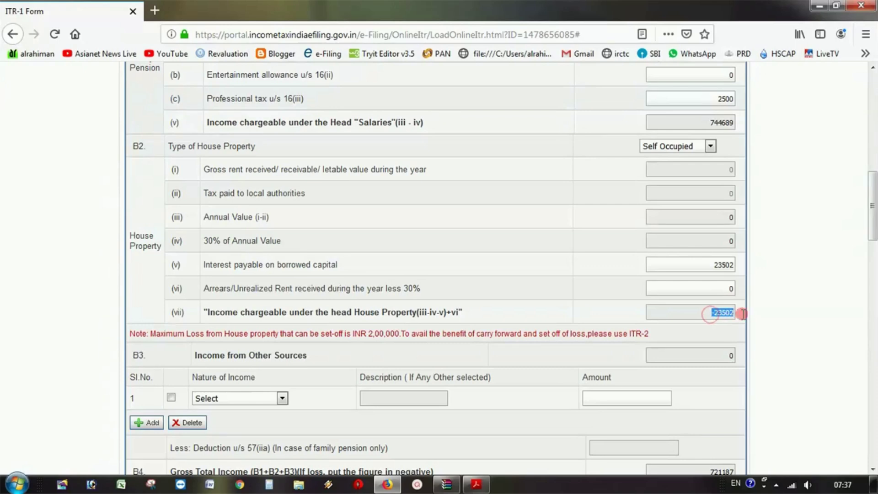
- Move down to the Part C deductions, placing focus in the 80C amount
{"action": "scroll", "coordinate": [768, 315], "scroll_direction": "down", "scroll_amount": 5}
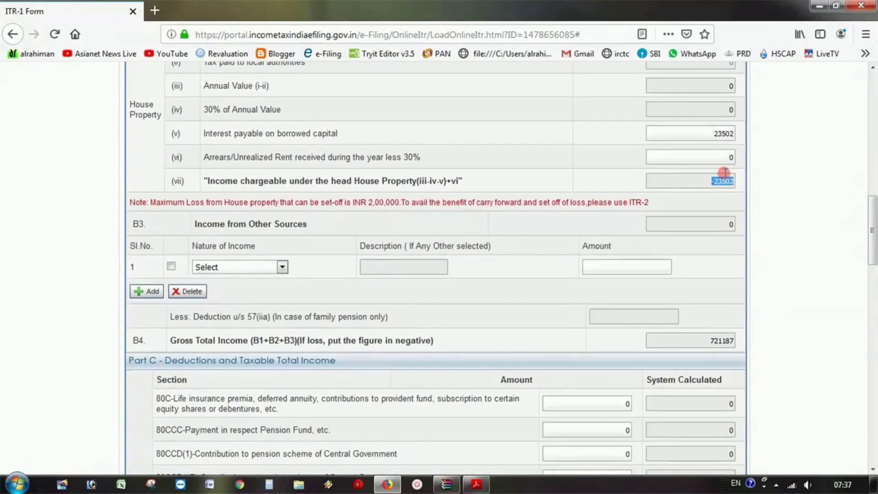
{"action": "left_click", "coordinate": [724, 174]}
{"action": "left_click", "coordinate": [631, 404]}
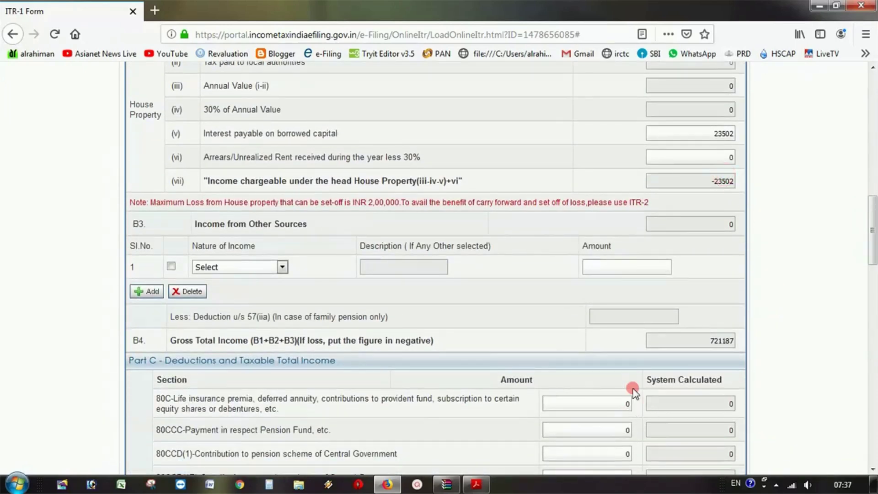
{"action": "scroll", "coordinate": [464, 273], "scroll_direction": "up", "scroll_amount": 5}
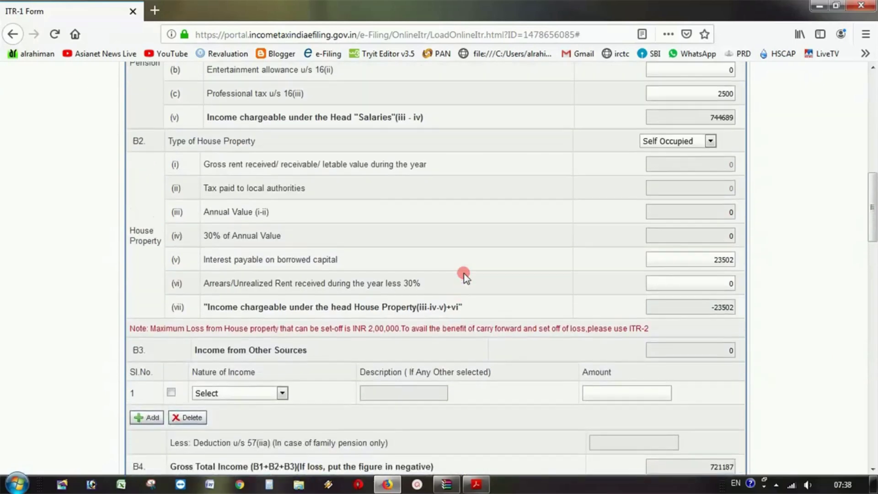
{"action": "scroll", "coordinate": [464, 273], "scroll_direction": "down", "scroll_amount": 4}
{"action": "scroll", "coordinate": [462, 273], "scroll_direction": "down", "scroll_amount": 3}
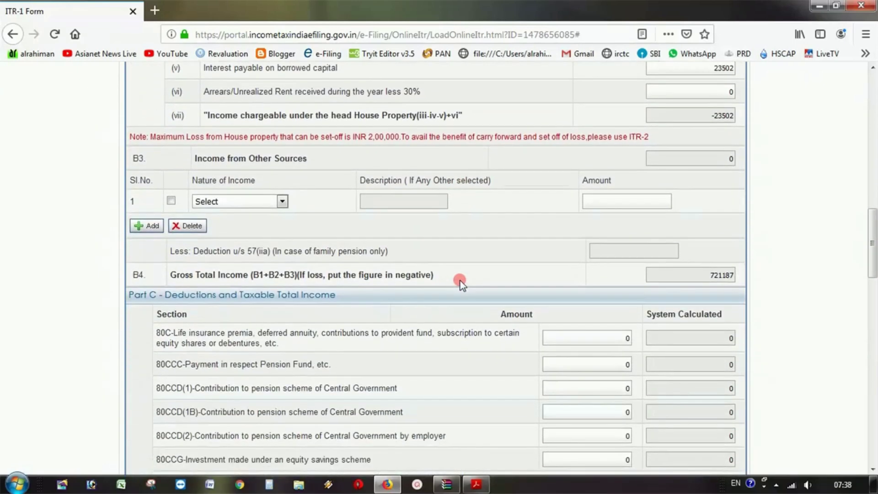
- Choose 'Interest from Saving Account' for B3 row 1 with an amount of 12000
{"action": "scroll", "coordinate": [461, 278], "scroll_direction": "down", "scroll_amount": 2}
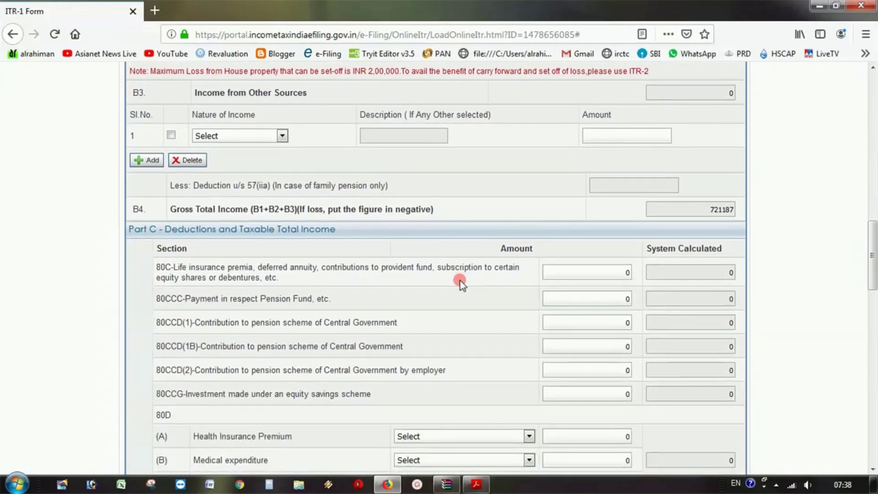
{"action": "left_click", "coordinate": [282, 137]}
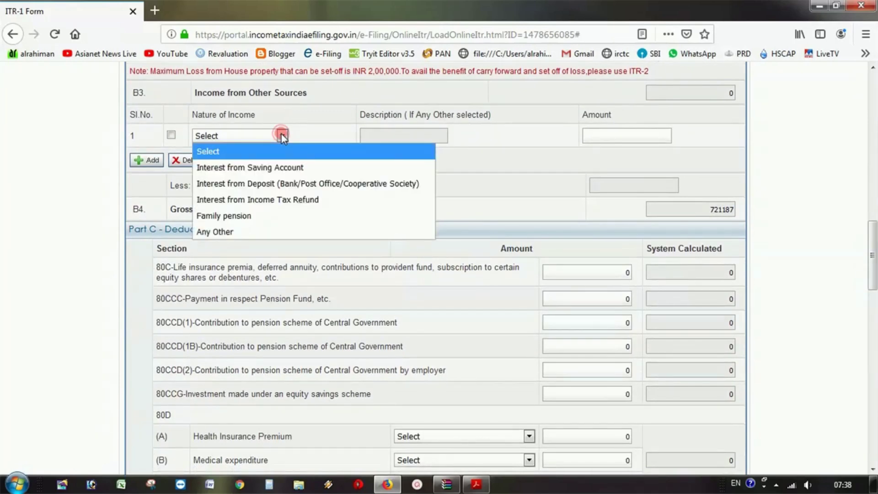
{"action": "left_click", "coordinate": [288, 166]}
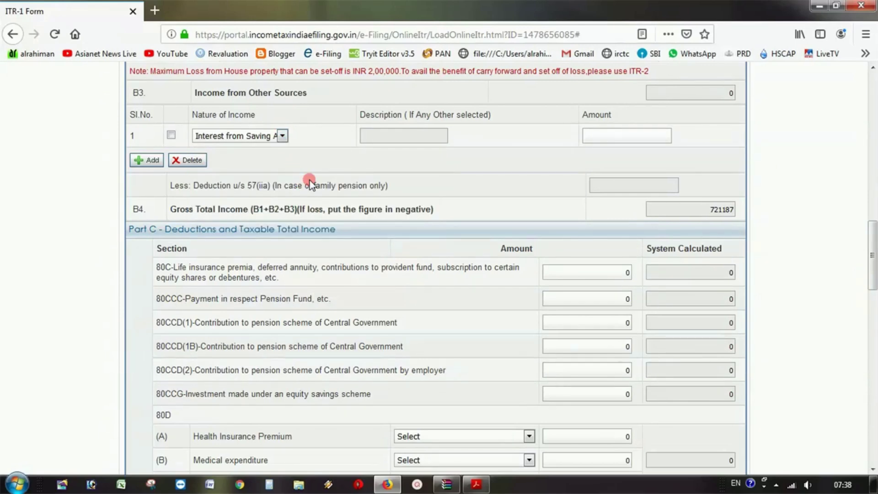
{"action": "left_click", "coordinate": [602, 139]}
{"action": "left_click", "coordinate": [467, 141]}
- Enter a 10000 deduction under 80TTA for savings bank interest
{"action": "double_click", "coordinate": [652, 136]}
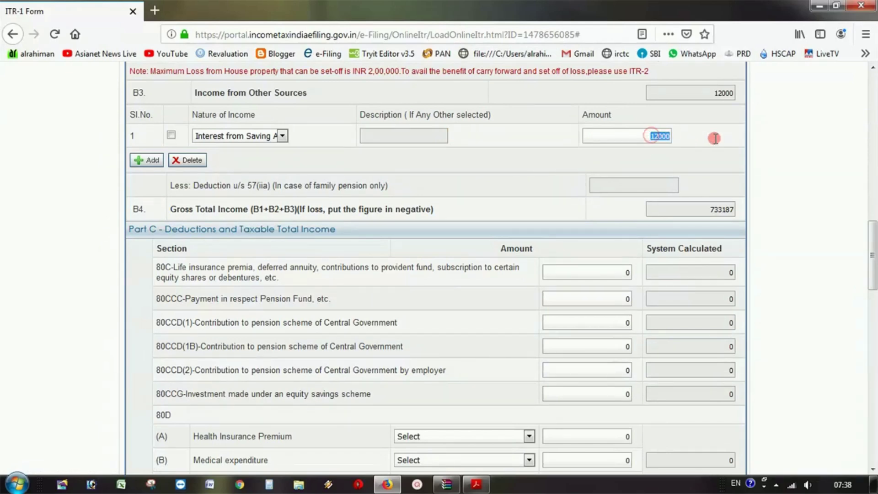
{"action": "left_click", "coordinate": [715, 139]}
{"action": "scroll", "coordinate": [607, 165], "scroll_direction": "down", "scroll_amount": 1}
{"action": "scroll", "coordinate": [530, 242], "scroll_direction": "down", "scroll_amount": 10}
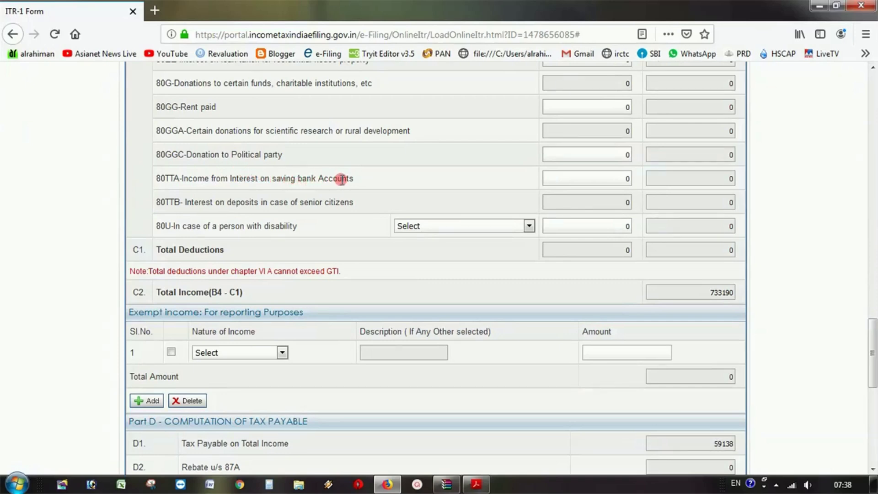
{"action": "double_click", "coordinate": [627, 178]}
{"action": "scroll", "coordinate": [655, 185], "scroll_direction": "up", "scroll_amount": 3}
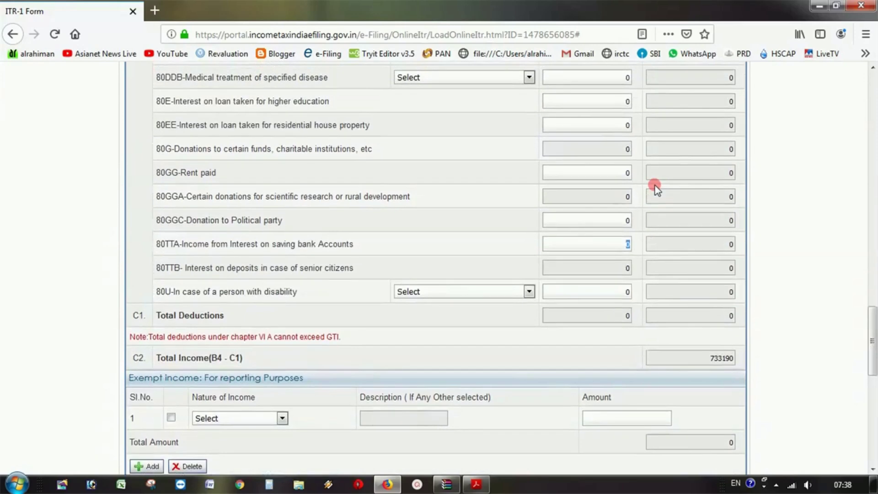
{"action": "type", "text": "10000"}
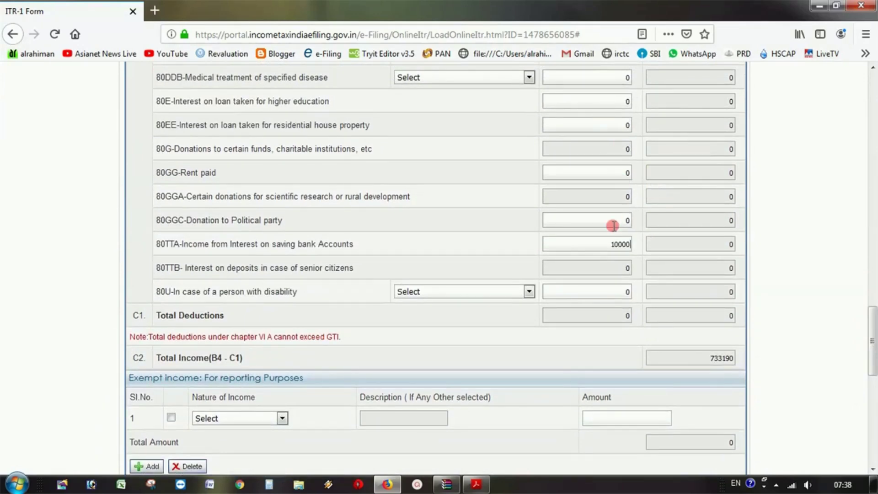
{"action": "left_click", "coordinate": [613, 221]}
- Inspect the greyed, system-calculated 80TTB amount and the 10000 80TTA entry
{"action": "scroll", "coordinate": [652, 263], "scroll_direction": "up", "scroll_amount": 12}
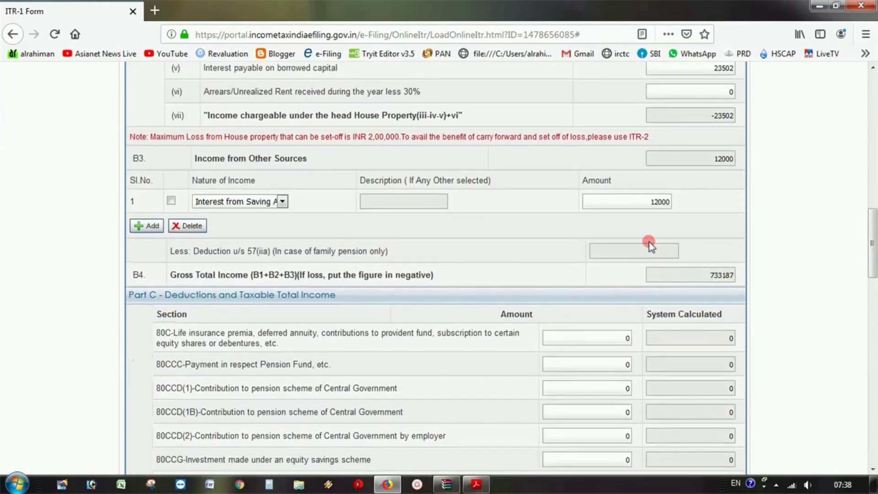
{"action": "scroll", "coordinate": [641, 229], "scroll_direction": "down", "scroll_amount": 8}
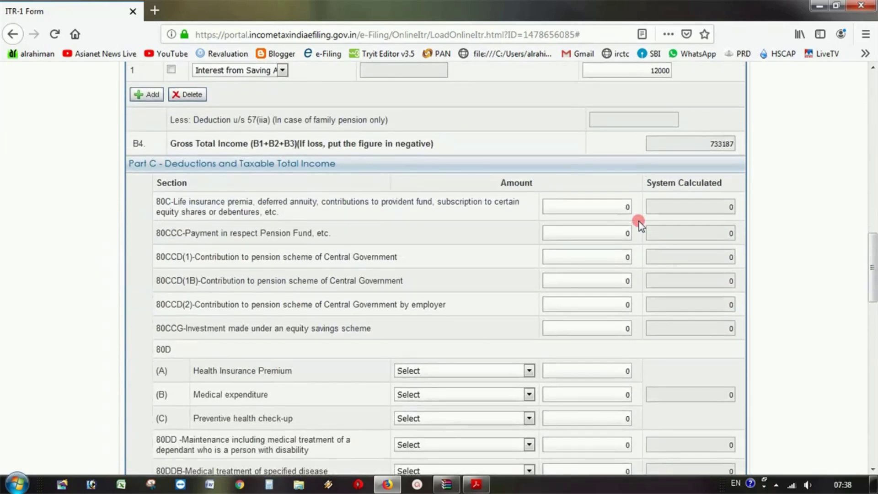
{"action": "scroll", "coordinate": [638, 221], "scroll_direction": "down", "scroll_amount": 3}
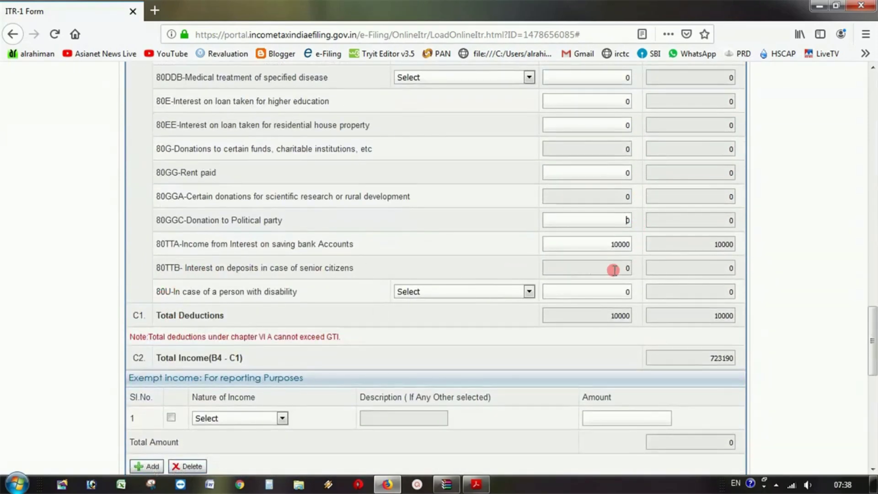
{"action": "mouse_move", "coordinate": [619, 272]}
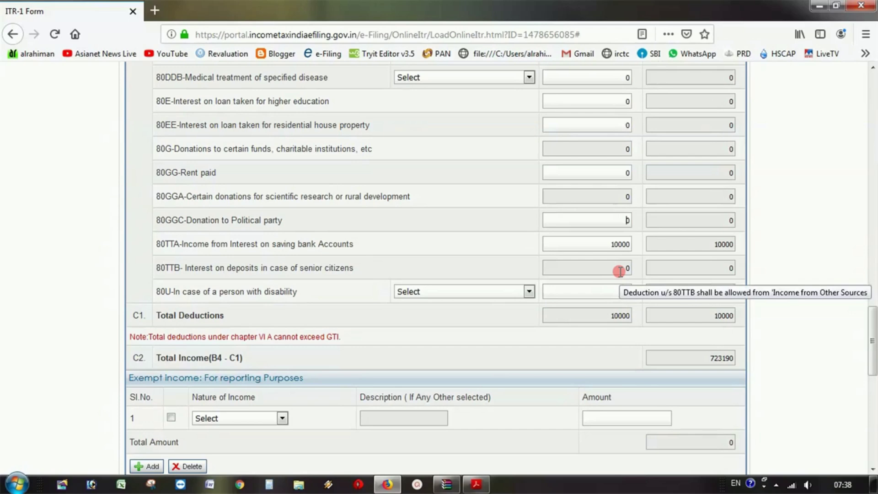
{"action": "double_click", "coordinate": [624, 268]}
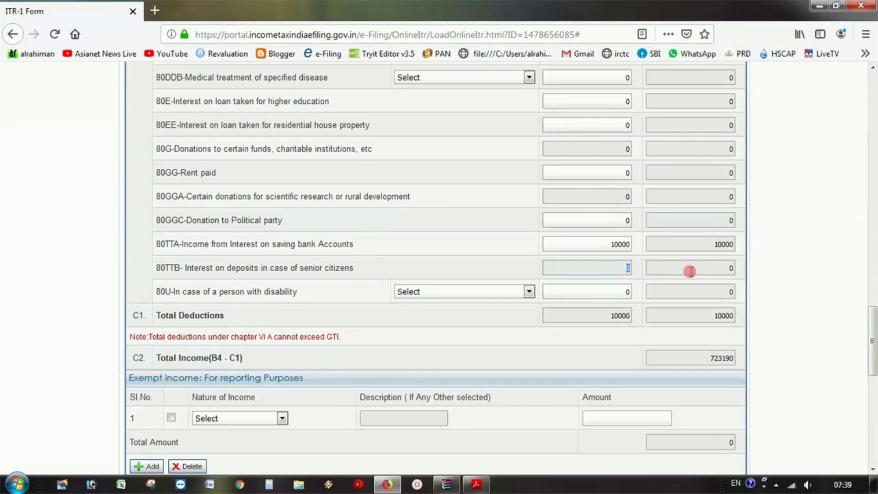
{"action": "double_click", "coordinate": [732, 268]}
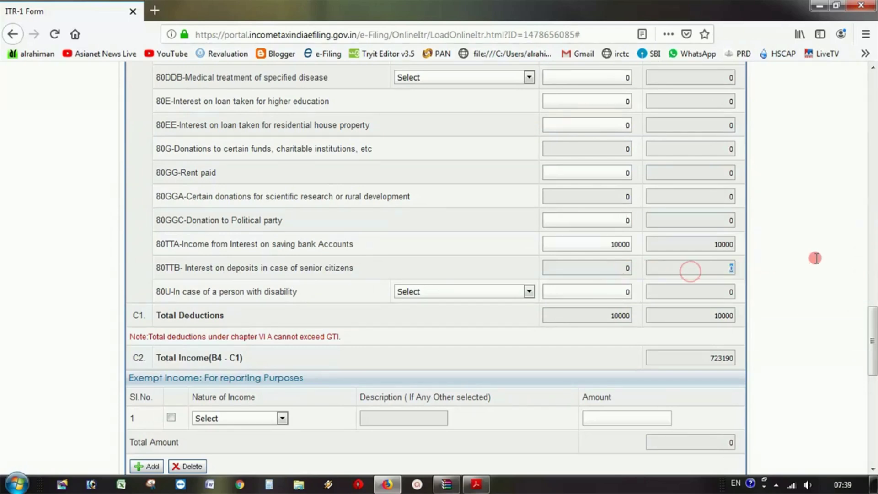
{"action": "double_click", "coordinate": [625, 268]}
{"action": "double_click", "coordinate": [610, 242]}
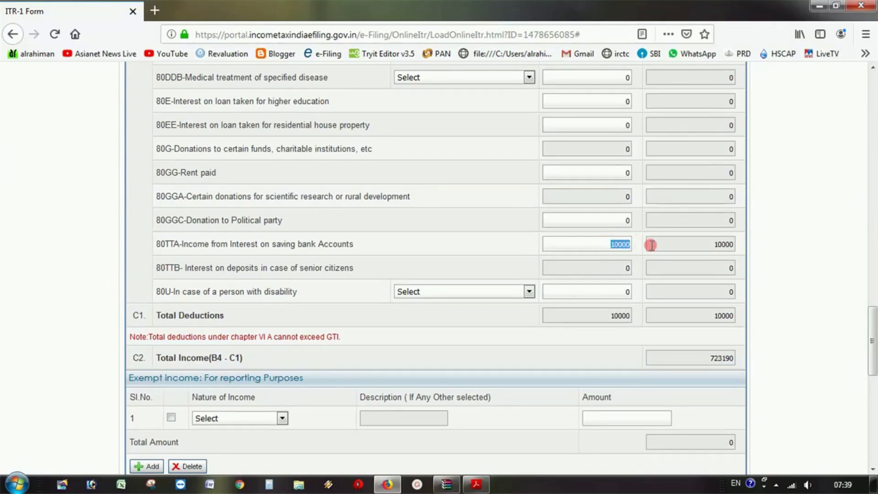
- Change the savings account interest amount from 12000 to 4000
{"action": "scroll", "coordinate": [666, 249], "scroll_direction": "up", "scroll_amount": 3}
{"action": "scroll", "coordinate": [666, 249], "scroll_direction": "up", "scroll_amount": 15}
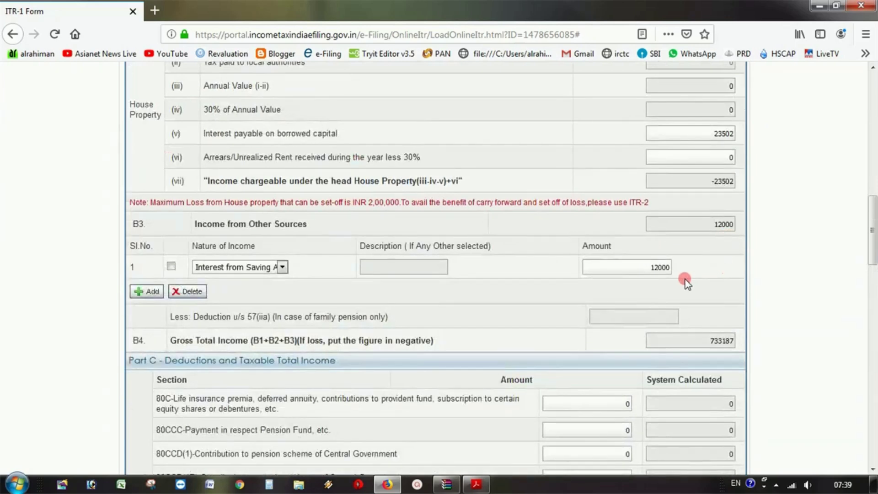
{"action": "left_click_drag", "start_coordinate": [647, 266], "coordinate": [699, 269]}
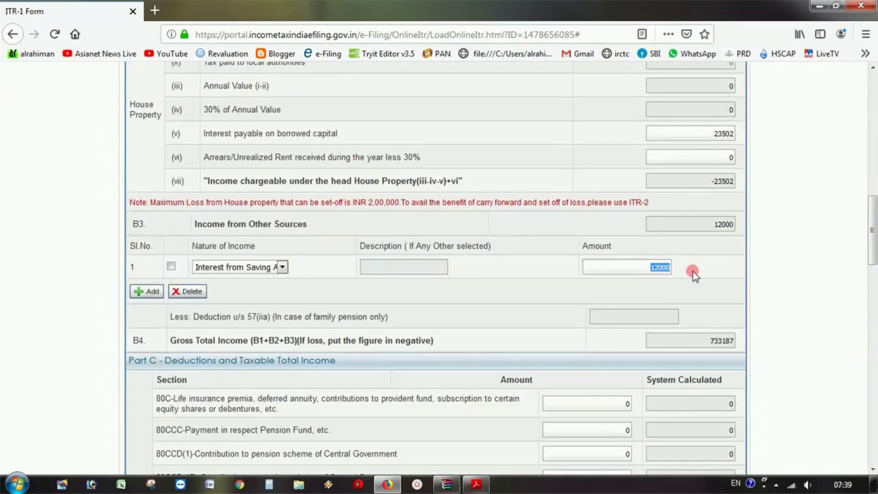
{"action": "type", "text": "40"}
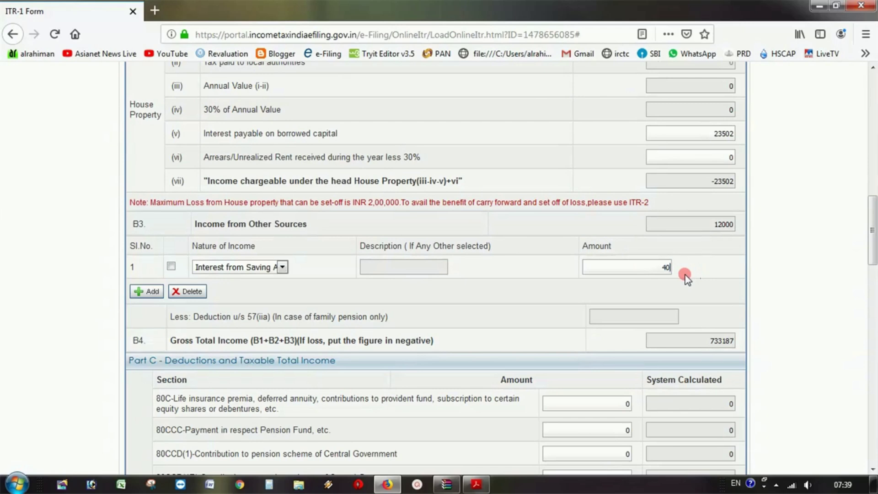
{"action": "type", "text": "00"}
{"action": "left_click", "coordinate": [588, 316]}
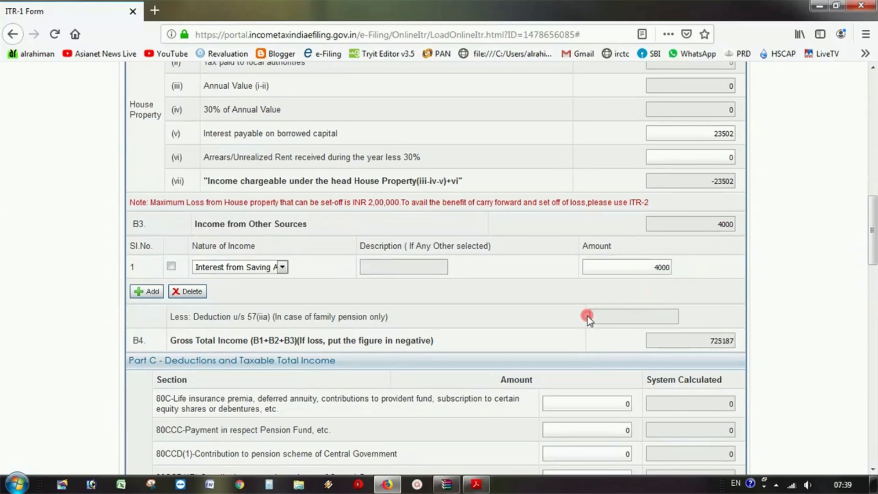
- Clear the 10000 amount from the 80TTA deduction
{"action": "scroll", "coordinate": [588, 316], "scroll_direction": "down", "scroll_amount": 10}
{"action": "scroll", "coordinate": [588, 318], "scroll_direction": "down", "scroll_amount": 5}
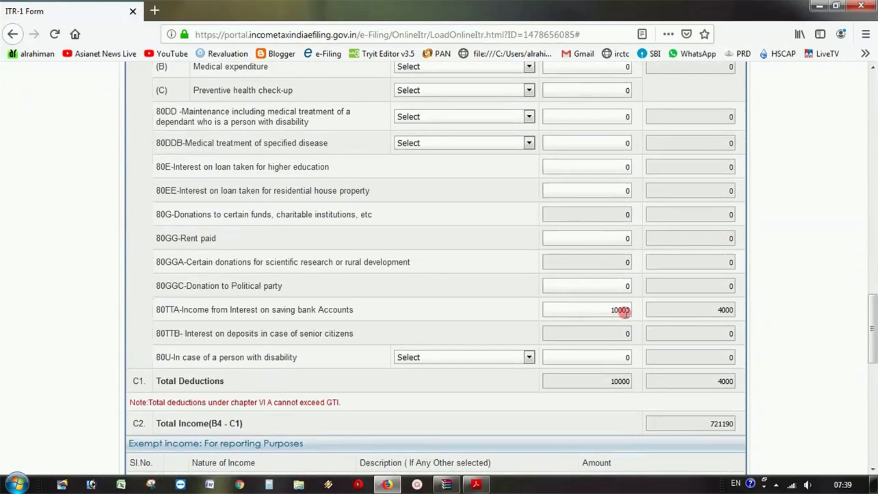
{"action": "left_click_drag", "start_coordinate": [631, 312], "coordinate": [605, 312]}
{"action": "left_click_drag", "start_coordinate": [716, 312], "coordinate": [769, 313]}
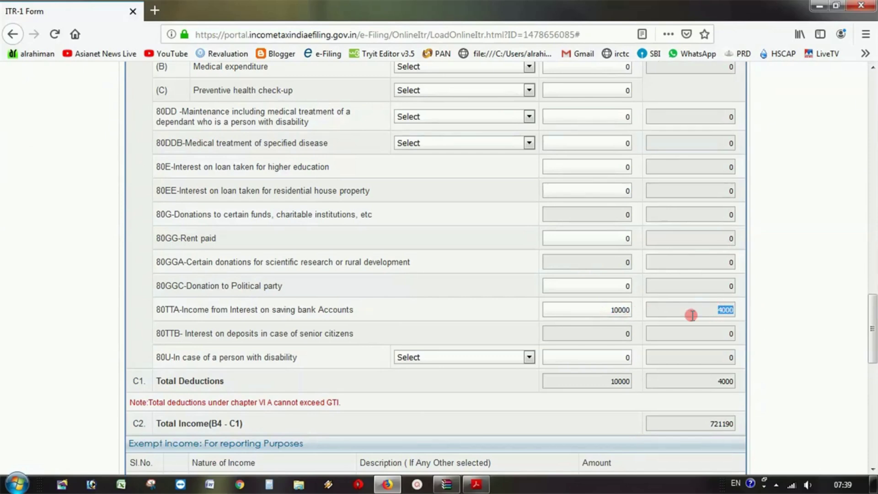
{"action": "left_click", "coordinate": [605, 310]}
{"action": "left_click_drag", "start_coordinate": [606, 310], "coordinate": [659, 311]}
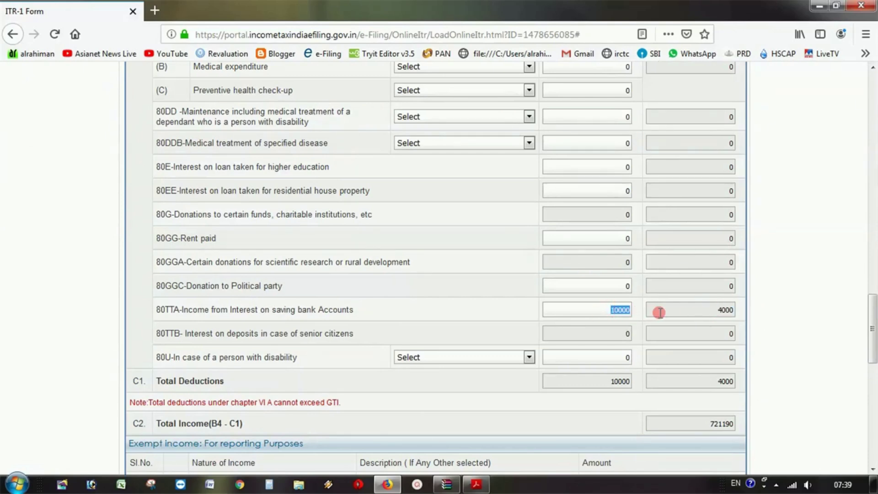
{"action": "key", "text": "BackSpace"}
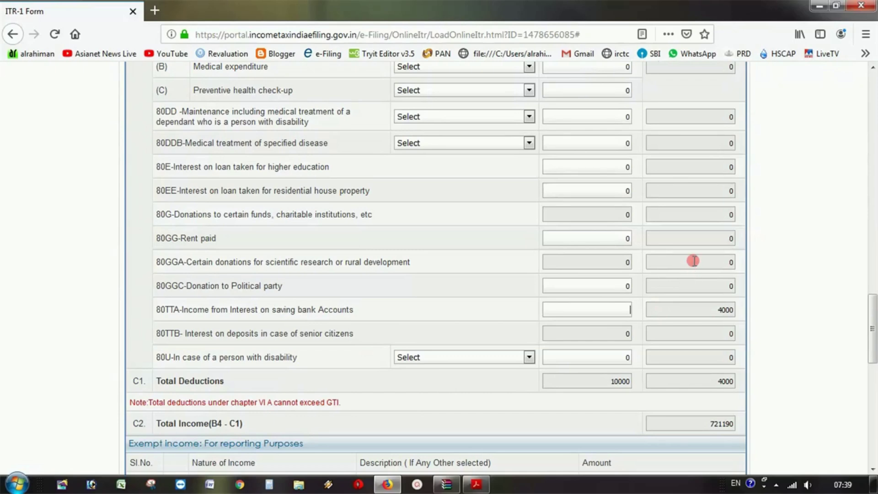
{"action": "left_click", "coordinate": [692, 261]}
{"action": "scroll", "coordinate": [694, 260], "scroll_direction": "up", "scroll_amount": 10}
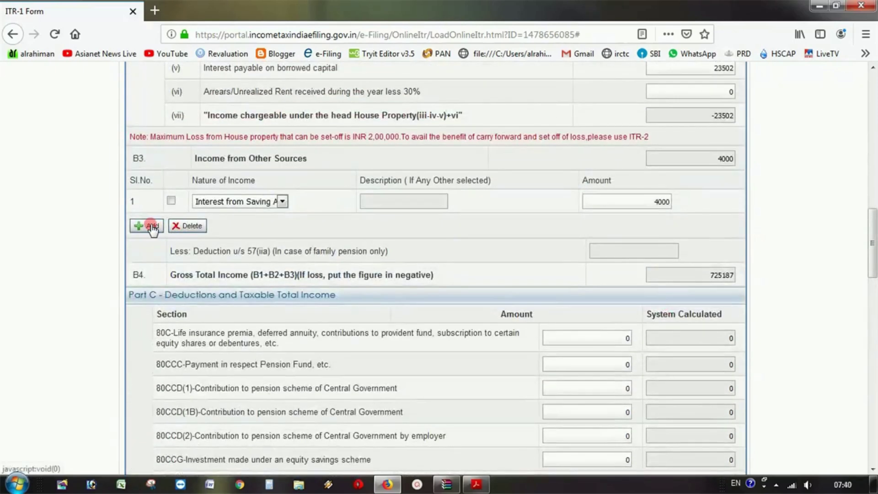
- Add a second Other Sources row for Interest from Deposit of 6000, then add a third row
{"action": "left_click", "coordinate": [150, 225]}
{"action": "left_click", "coordinate": [243, 227]}
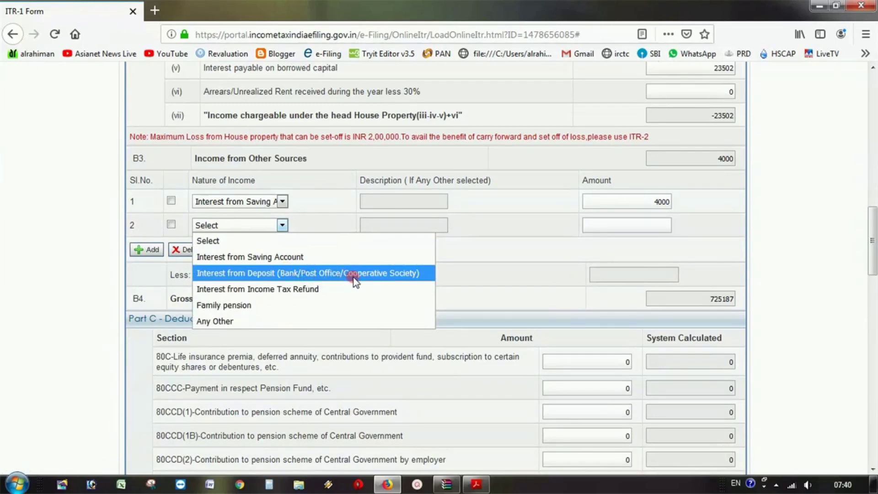
{"action": "left_click", "coordinate": [392, 276]}
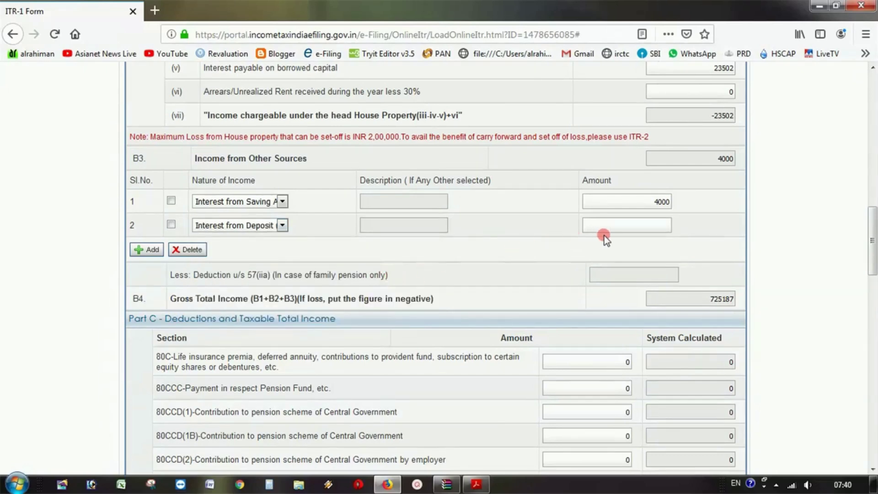
{"action": "left_click", "coordinate": [633, 227]}
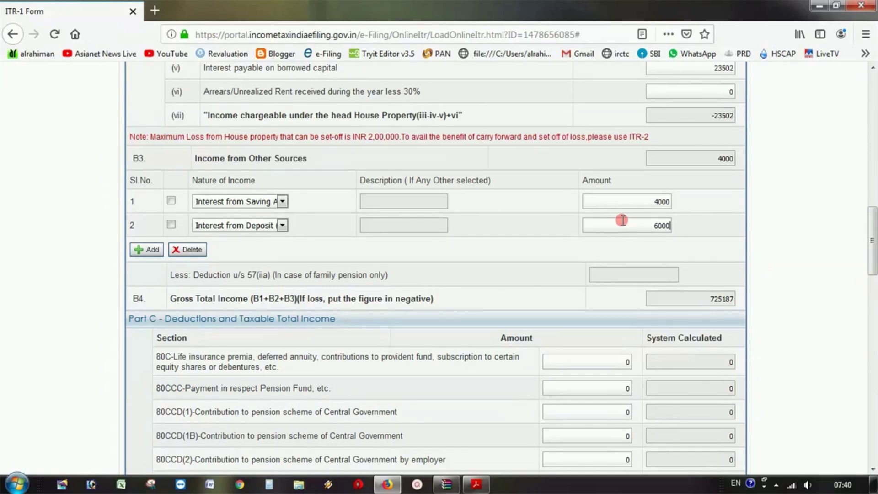
{"action": "left_click", "coordinate": [635, 200]}
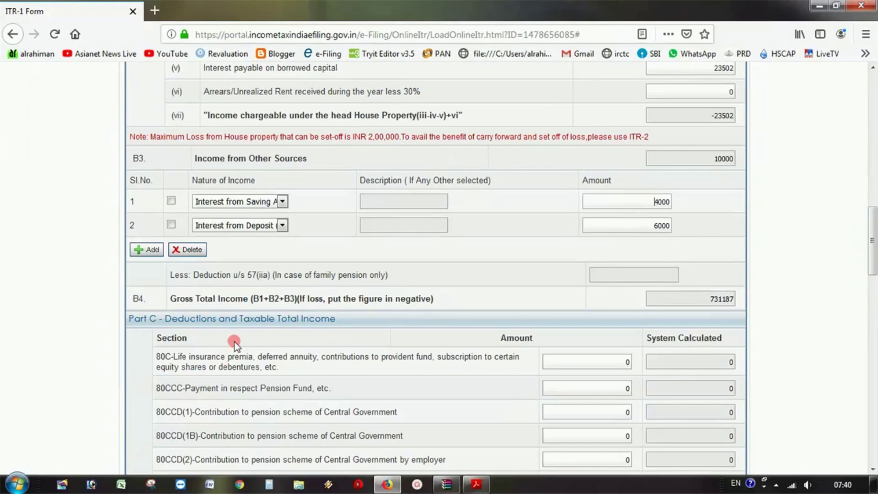
{"action": "left_click", "coordinate": [153, 251]}
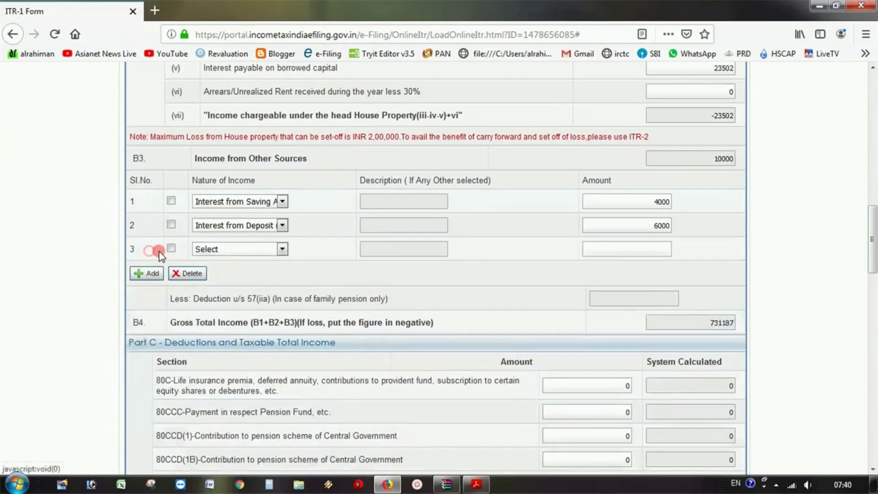
- Change row 3's Nature of Income from income tax refund interest to Family pension
{"action": "left_click", "coordinate": [240, 249]}
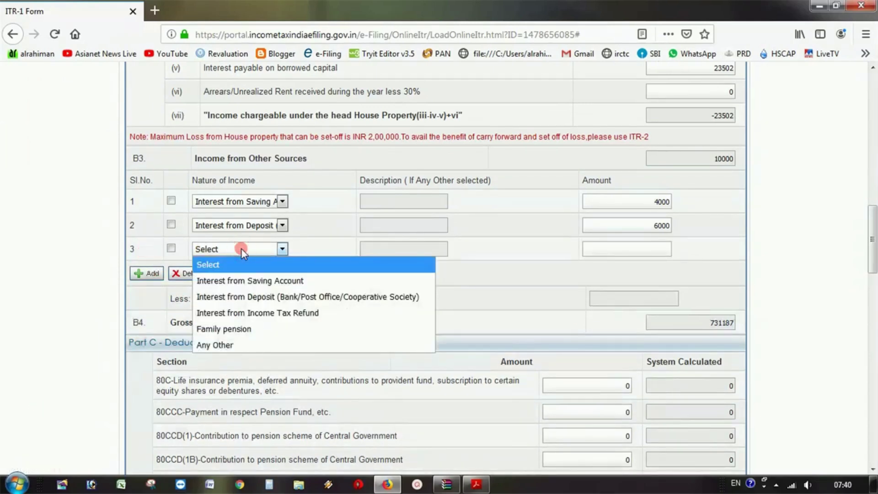
{"action": "left_click", "coordinate": [304, 314]}
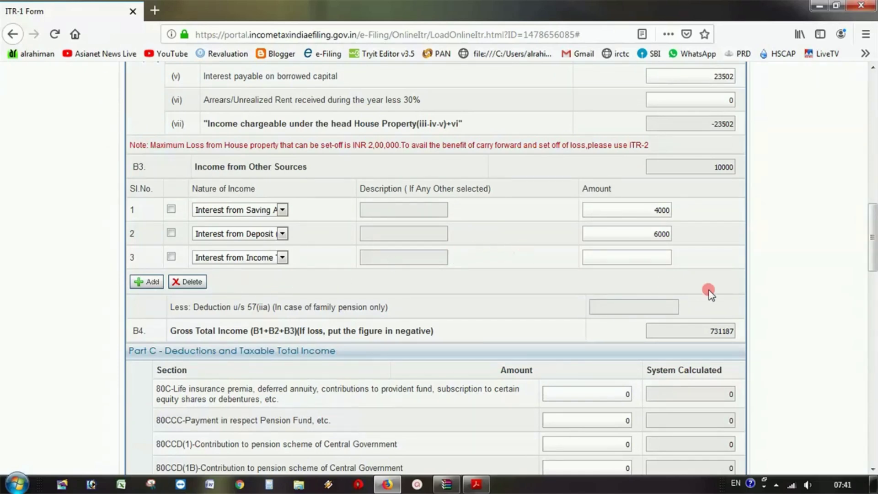
{"action": "left_click", "coordinate": [657, 262]}
{"action": "left_click", "coordinate": [283, 258]}
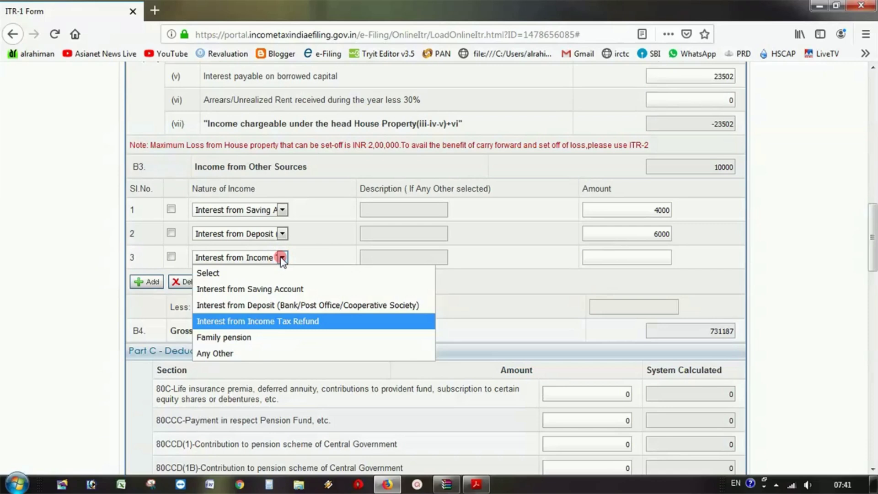
{"action": "left_click", "coordinate": [251, 337]}
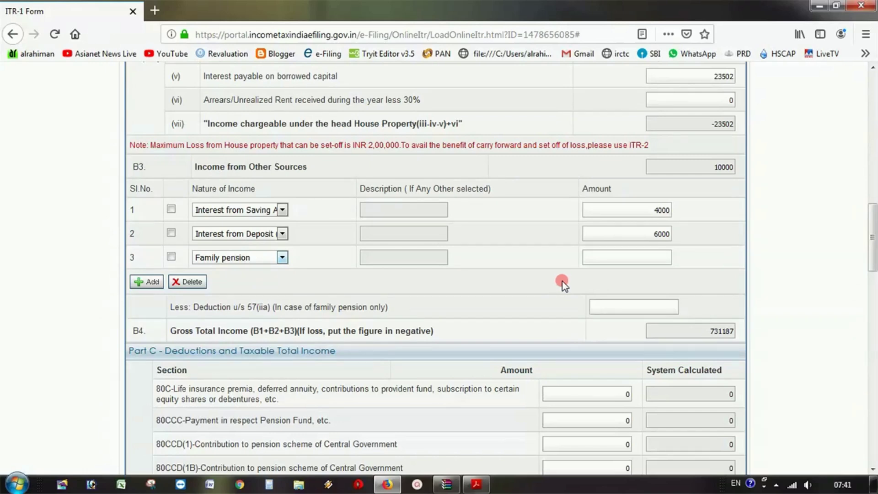
- Enter 30000 as the family pension amount so Other Sources totals 40000
{"action": "left_click", "coordinate": [609, 260]}
{"action": "type", "text": "30000"}
{"action": "left_click", "coordinate": [612, 303]}
- Try a 10000 deduction under 57(iia) and read the over-limit error
{"action": "type", "text": "10000"}
{"action": "left_click", "coordinate": [679, 257]}
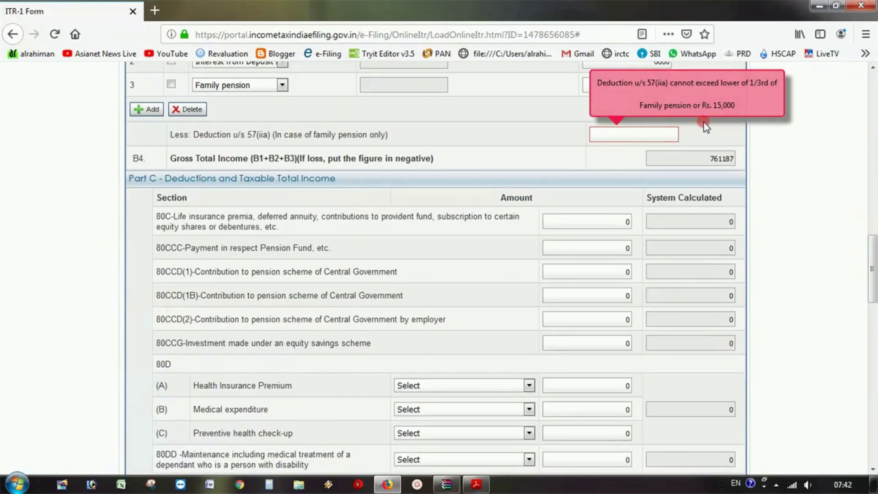
{"action": "left_click", "coordinate": [714, 99]}
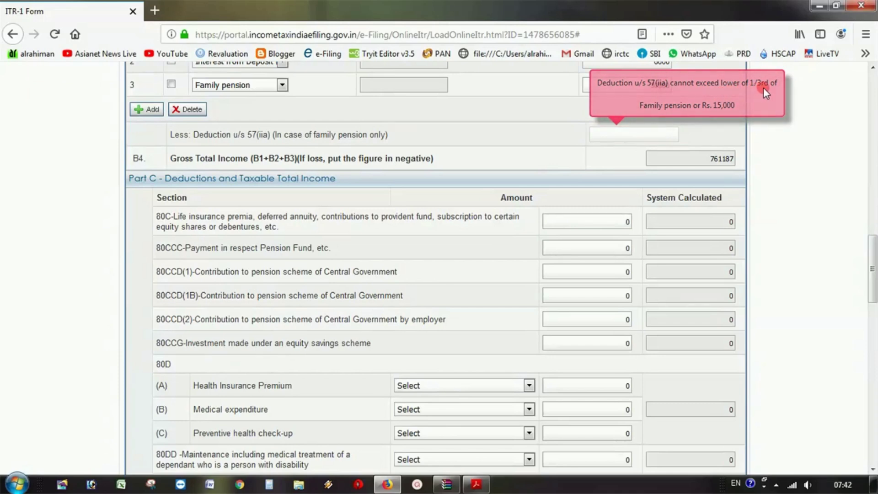
- Compute 30000 × 33.33 / 100 in Windows Calculator, giving 9999
{"action": "scroll", "coordinate": [556, 126], "scroll_direction": "down", "scroll_amount": 5}
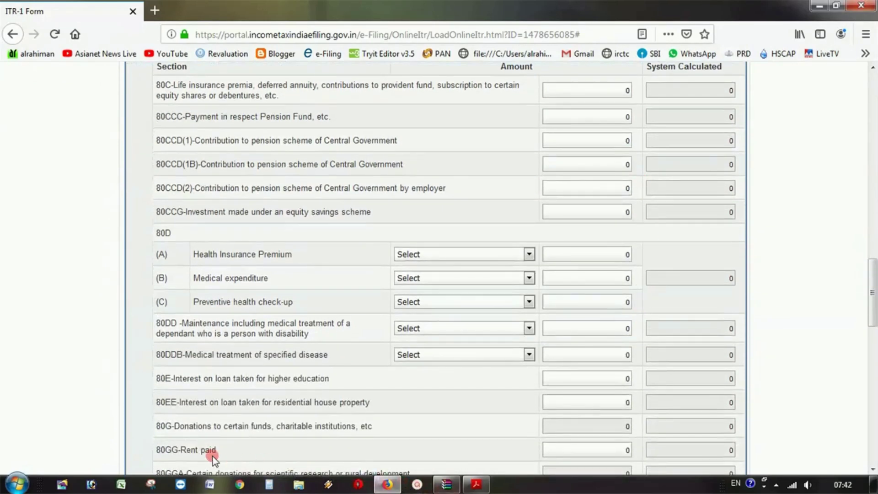
{"action": "left_click", "coordinate": [273, 486]}
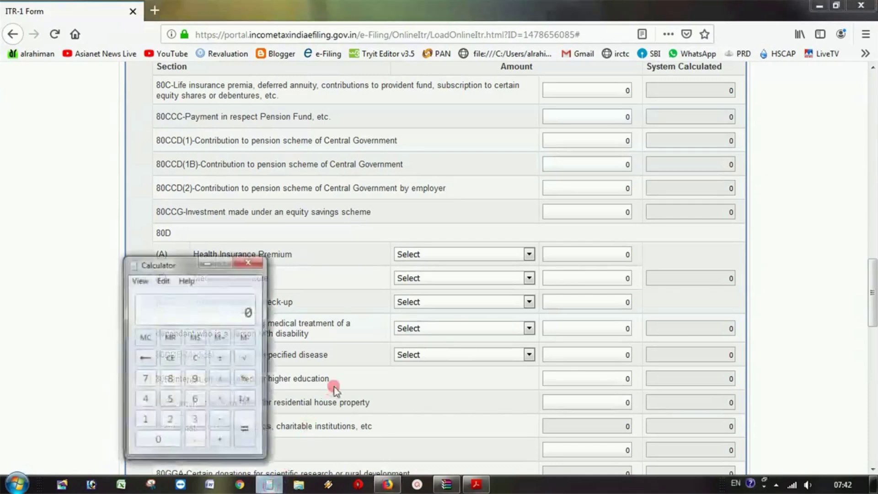
{"action": "type", "text": "3000"}
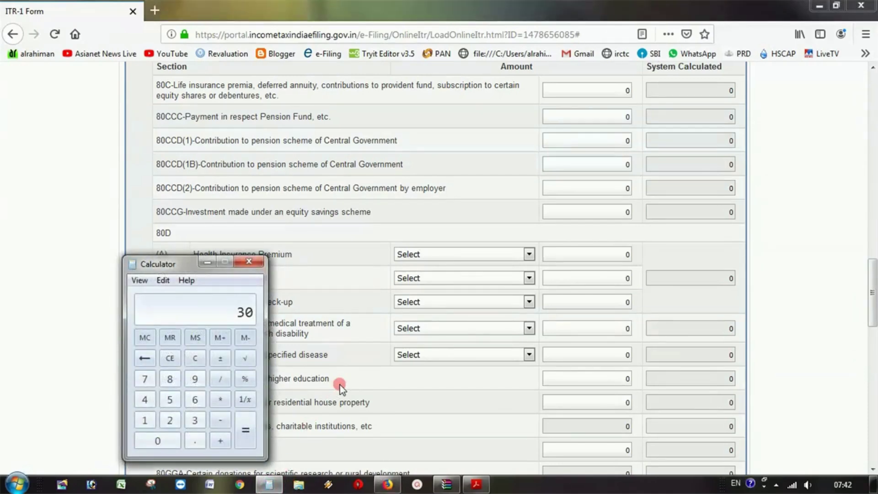
{"action": "type", "text": "0"}
{"action": "key", "text": "asterisk"}
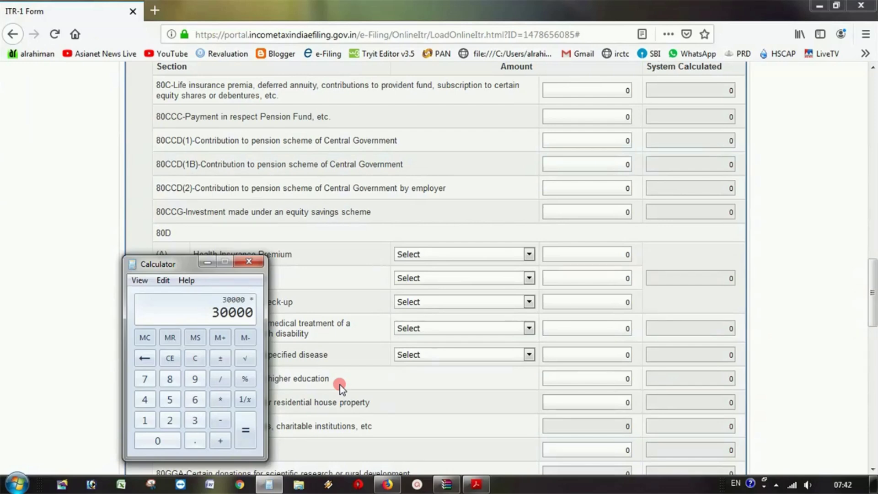
{"action": "type", "text": "33.33"}
{"action": "key", "text": "slash"}
{"action": "type", "text": "100"}
{"action": "key", "text": "Return"}
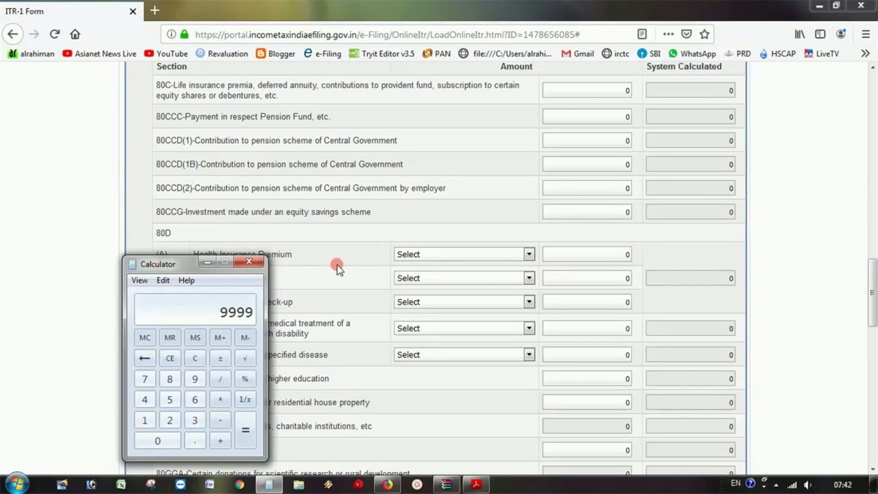
- Back in the form, enter a 9999 deduction under 57(iia) for the family pension
{"action": "left_click", "coordinate": [656, 237]}
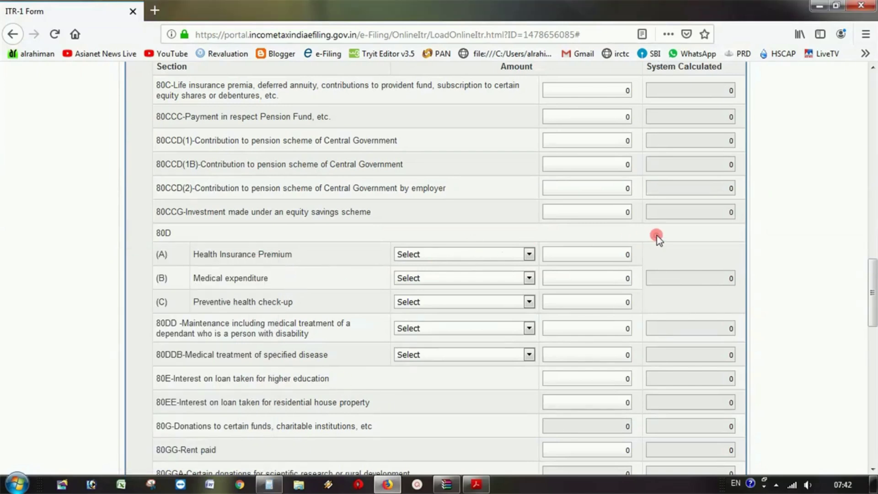
{"action": "scroll", "coordinate": [657, 235], "scroll_direction": "up", "scroll_amount": 6}
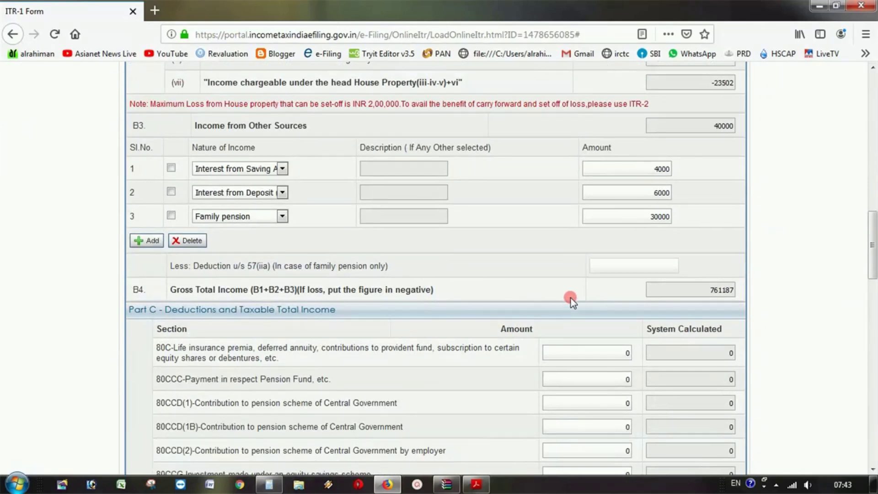
{"action": "left_click", "coordinate": [611, 262]}
{"action": "type", "text": "9999"}
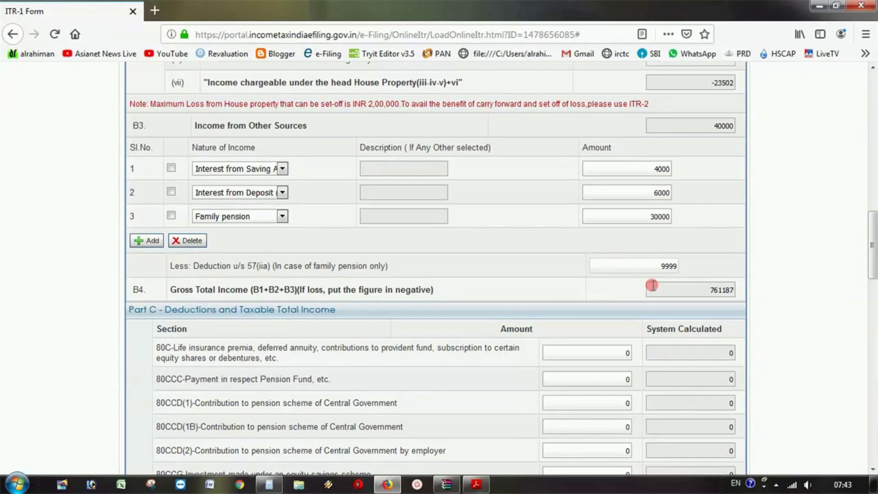
{"action": "left_click", "coordinate": [664, 291]}
- Change the family pension to 75000 and the 57(iia) deduction to 15000
{"action": "double_click", "coordinate": [635, 213]}
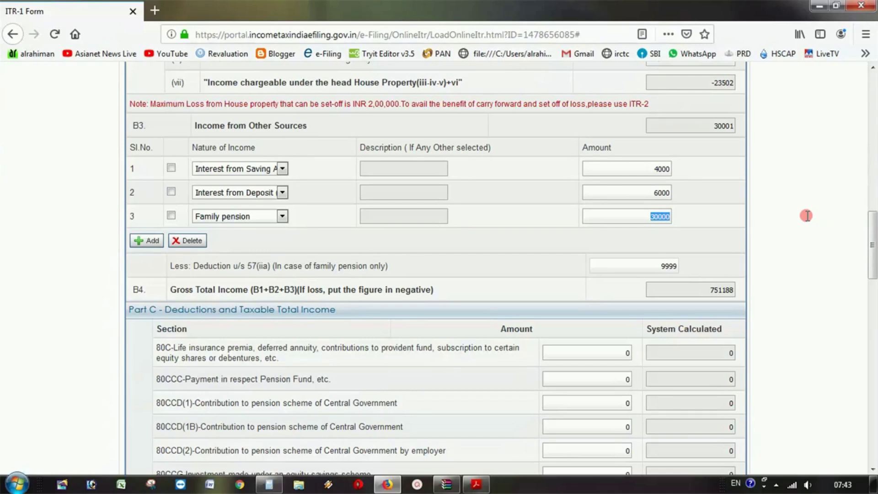
{"action": "type", "text": "75000"}
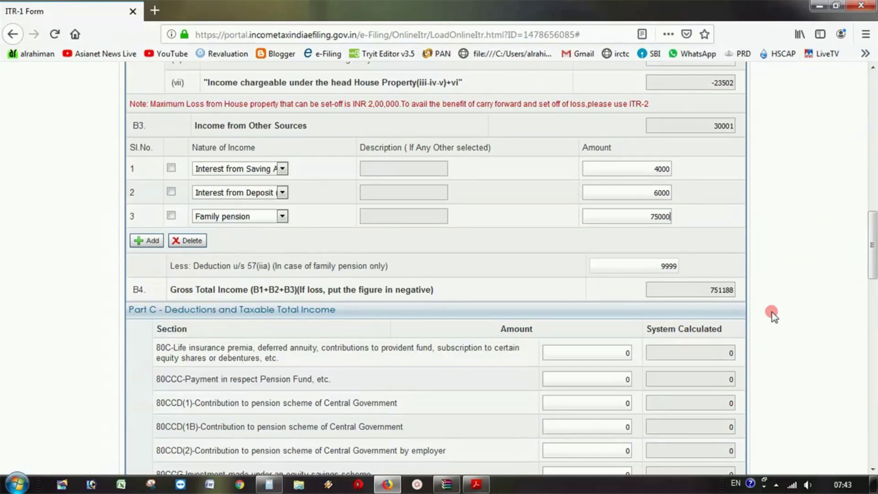
{"action": "left_click", "coordinate": [644, 267]}
{"action": "double_click", "coordinate": [644, 267]}
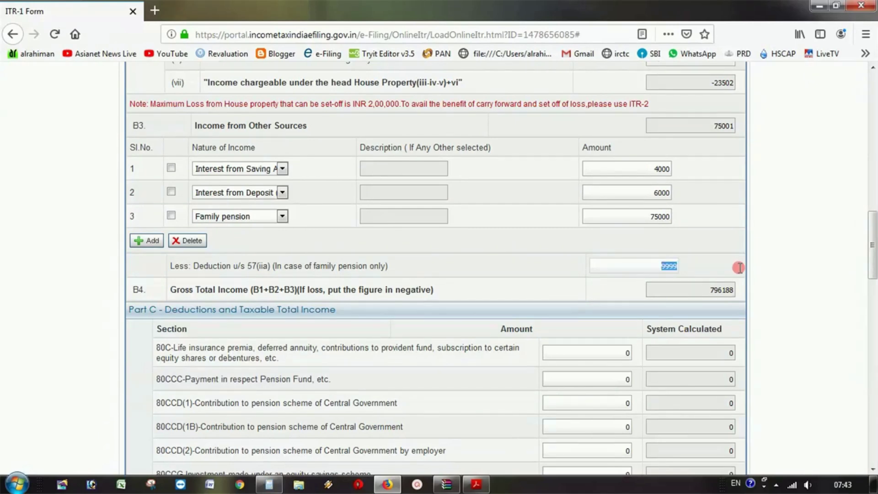
{"action": "type", "text": "15000"}
{"action": "left_click", "coordinate": [626, 217]}
{"action": "left_click", "coordinate": [657, 265]}
- Add a fourth Other Sources row with income type Any Other
{"action": "left_click", "coordinate": [136, 241]}
{"action": "left_click", "coordinate": [240, 242]}
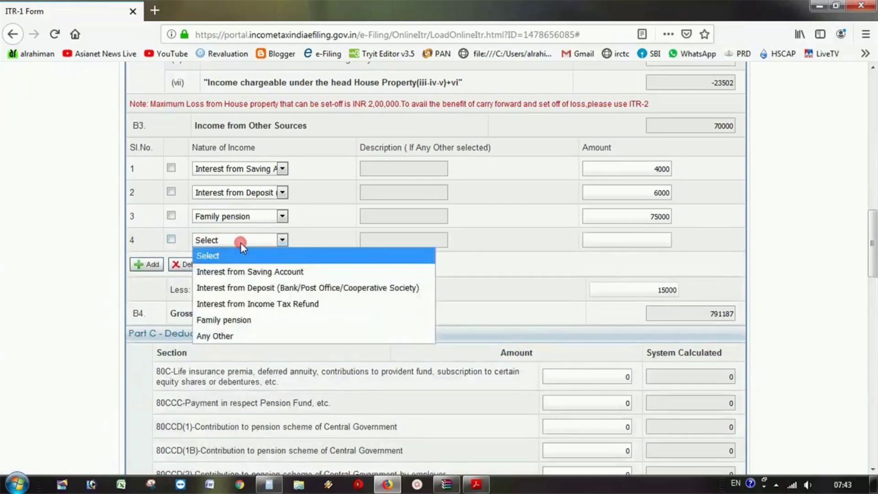
{"action": "left_click", "coordinate": [238, 335]}
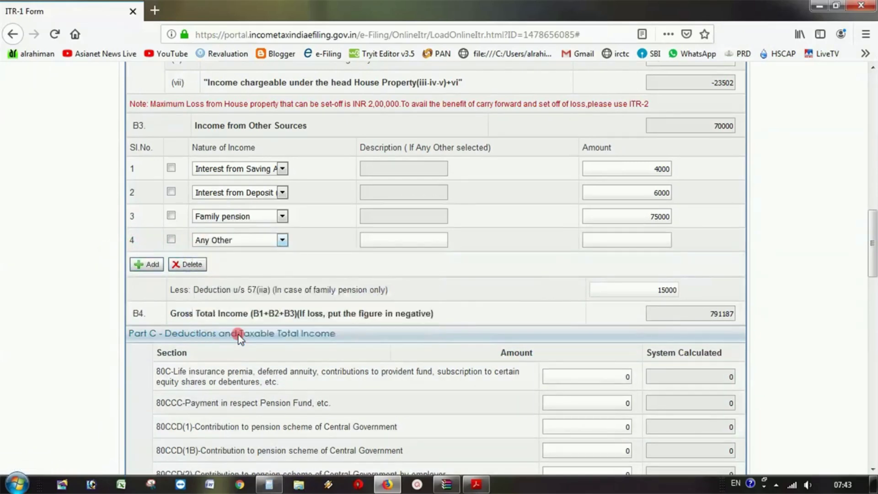
{"action": "left_click", "coordinate": [399, 242]}
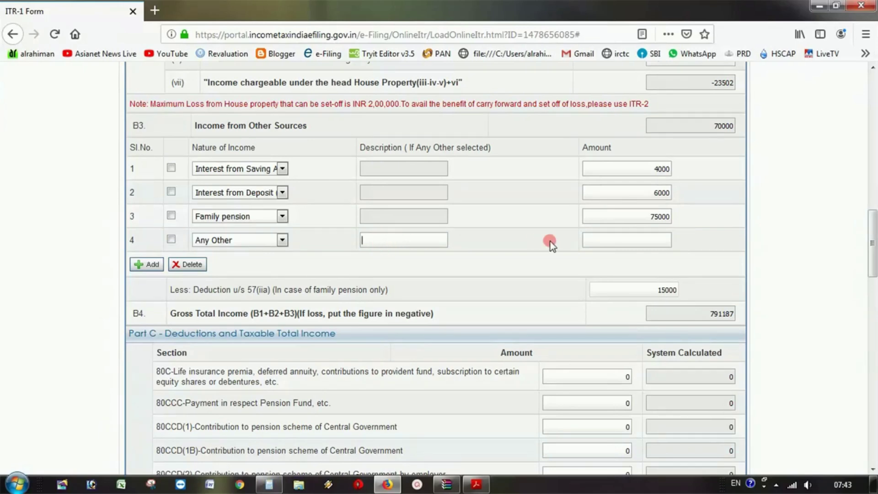
{"action": "left_click", "coordinate": [638, 241]}
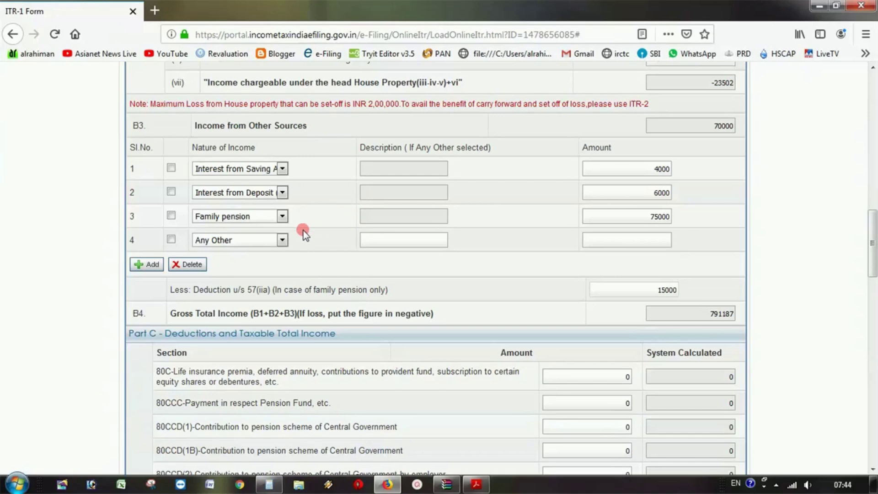
- Tick all four Other Sources rows and delete them
{"action": "left_click", "coordinate": [171, 240]}
{"action": "left_click", "coordinate": [171, 216]}
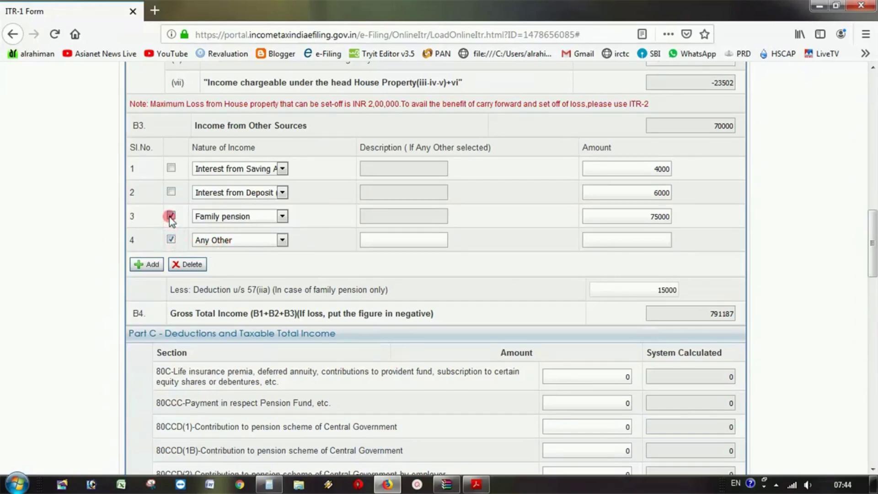
{"action": "left_click", "coordinate": [170, 192]}
{"action": "left_click", "coordinate": [171, 168]}
{"action": "left_click", "coordinate": [194, 264]}
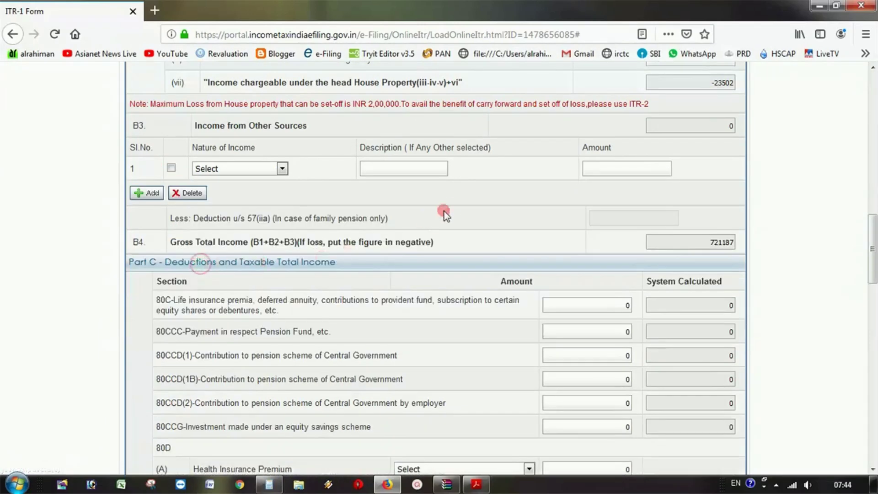
{"action": "scroll", "coordinate": [452, 206], "scroll_direction": "down", "scroll_amount": 3}
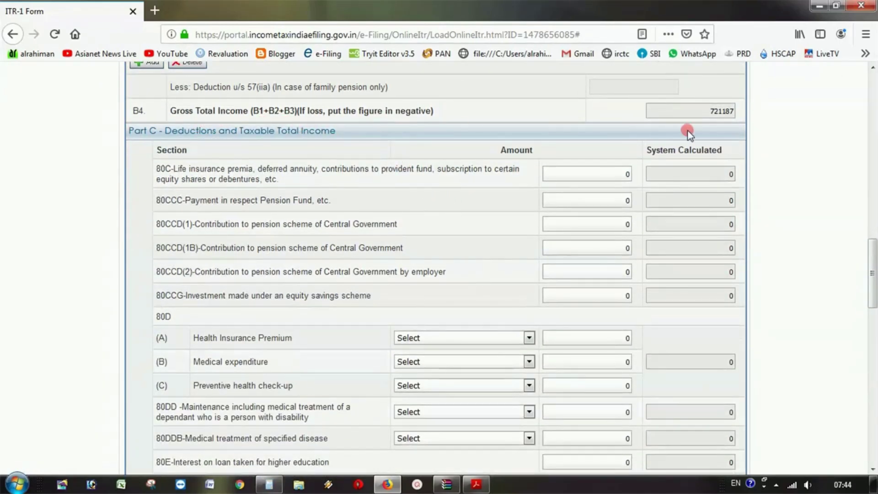
{"action": "left_click_drag", "start_coordinate": [706, 112], "coordinate": [743, 111]}
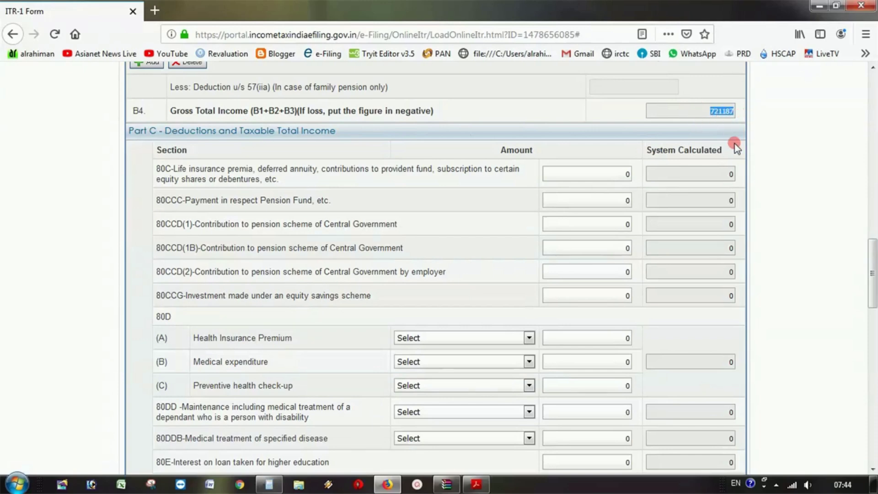
{"action": "scroll", "coordinate": [437, 241], "scroll_direction": "down", "scroll_amount": 3}
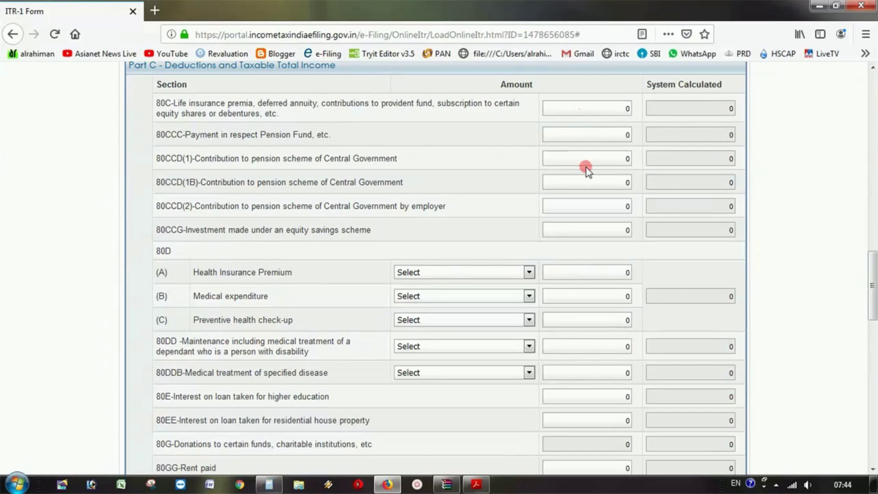
- Claim 200000 under 80C to see the 150000 cap, then change the claim to 145000
{"action": "double_click", "coordinate": [636, 109]}
{"action": "type", "text": "200000"}
{"action": "left_click", "coordinate": [611, 130]}
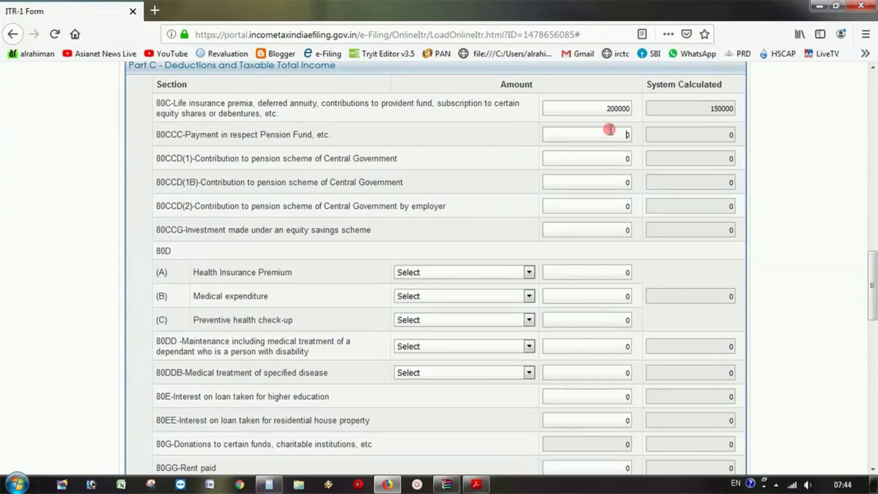
{"action": "double_click", "coordinate": [706, 106]}
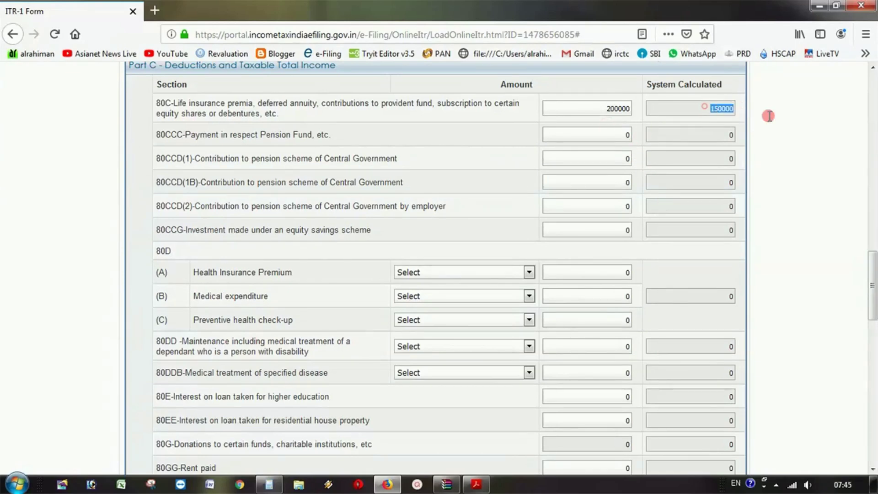
{"action": "double_click", "coordinate": [609, 109]}
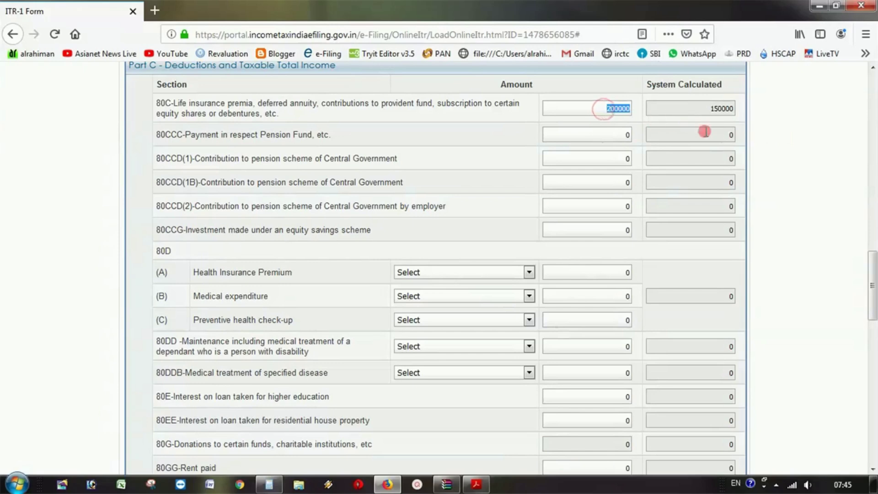
{"action": "key", "text": "BackSpace"}
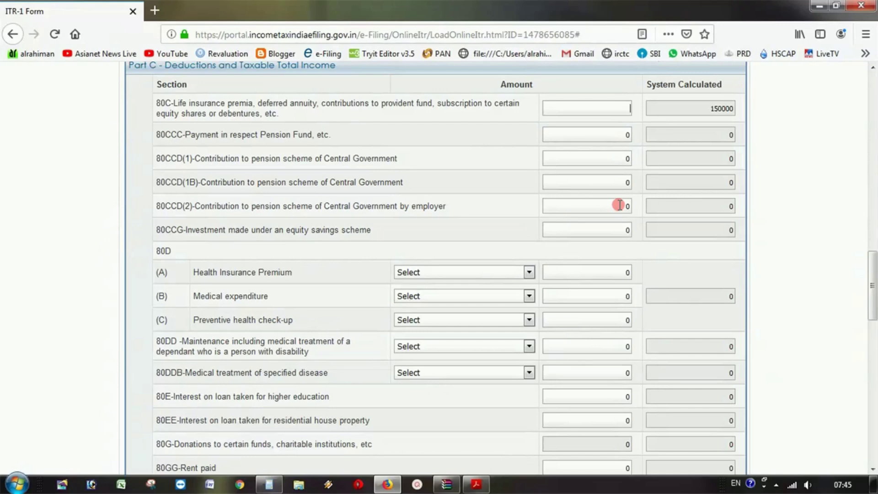
{"action": "type", "text": "45000"}
{"action": "left_click", "coordinate": [616, 143]}
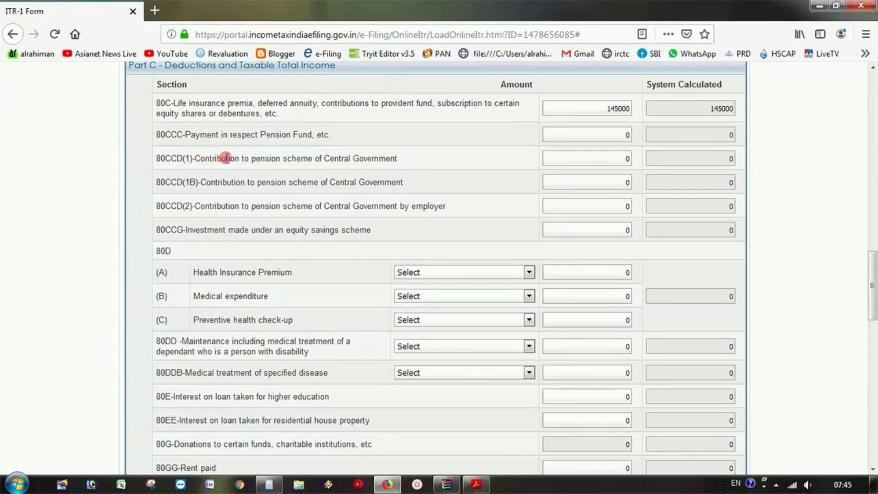
- Claim 5000 under 80CCD(1) and compare it with the 145000 80C claim
{"action": "left_click", "coordinate": [615, 162]}
{"action": "double_click", "coordinate": [615, 162]}
{"action": "type", "text": "5000"}
{"action": "left_click", "coordinate": [612, 188]}
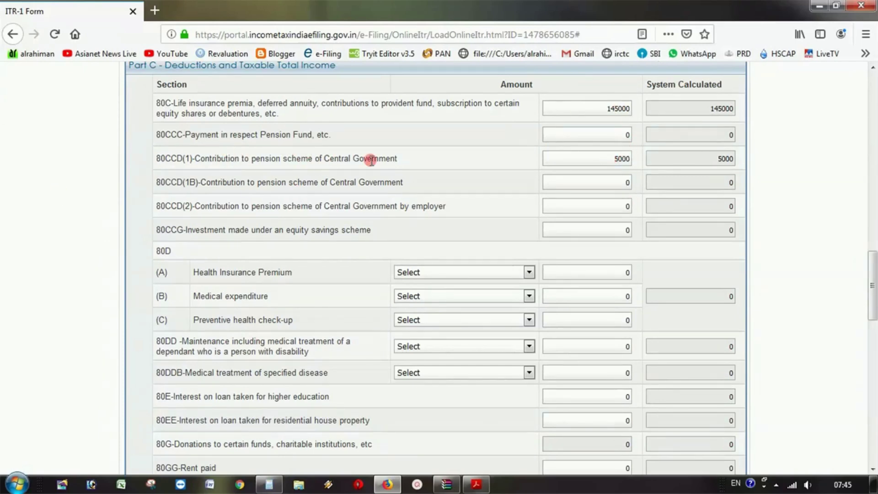
{"action": "left_click_drag", "start_coordinate": [590, 159], "coordinate": [640, 159]}
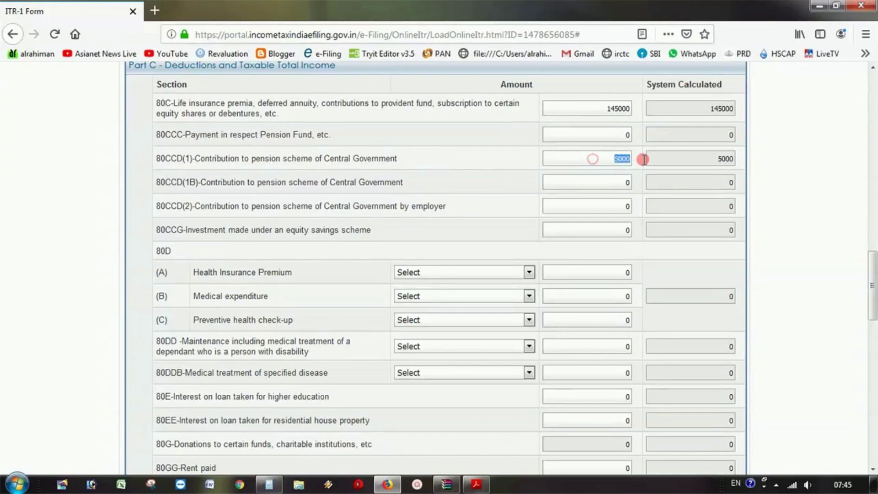
{"action": "left_click", "coordinate": [601, 162]}
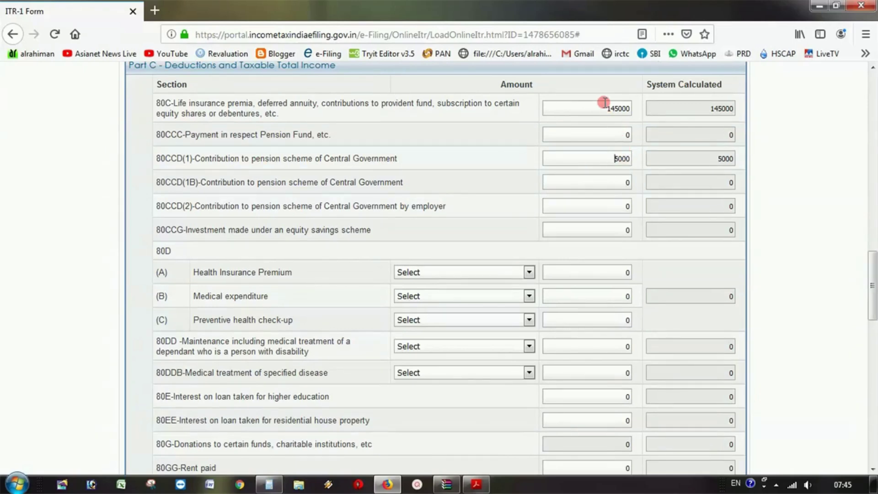
{"action": "left_click_drag", "start_coordinate": [605, 106], "coordinate": [666, 114]}
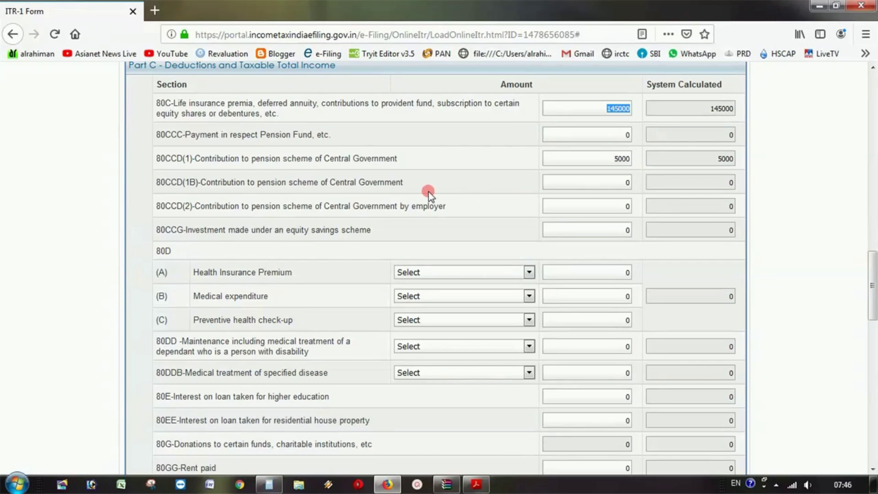
- Claim 60000 under 80CCD(1B), noting the system cap of 50000, then clear the 80CCD(2) field
{"action": "left_click", "coordinate": [595, 182]}
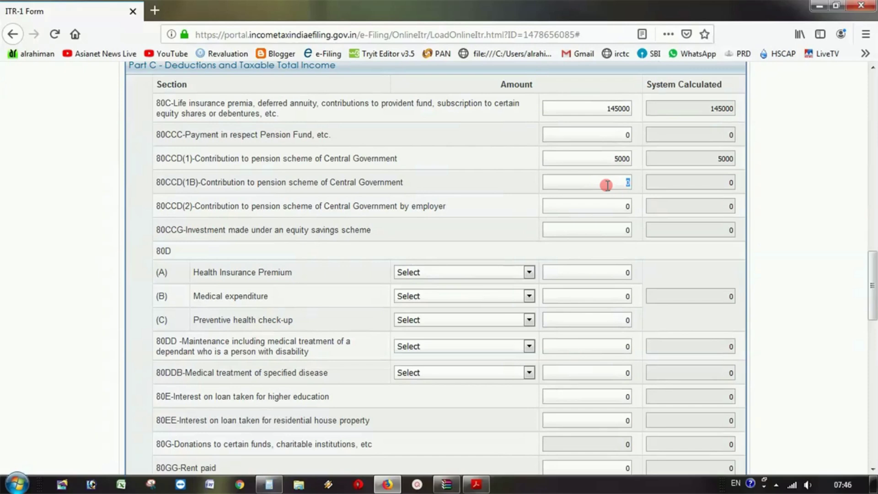
{"action": "key", "text": "BackSpace"}
{"action": "type", "text": "6000"}
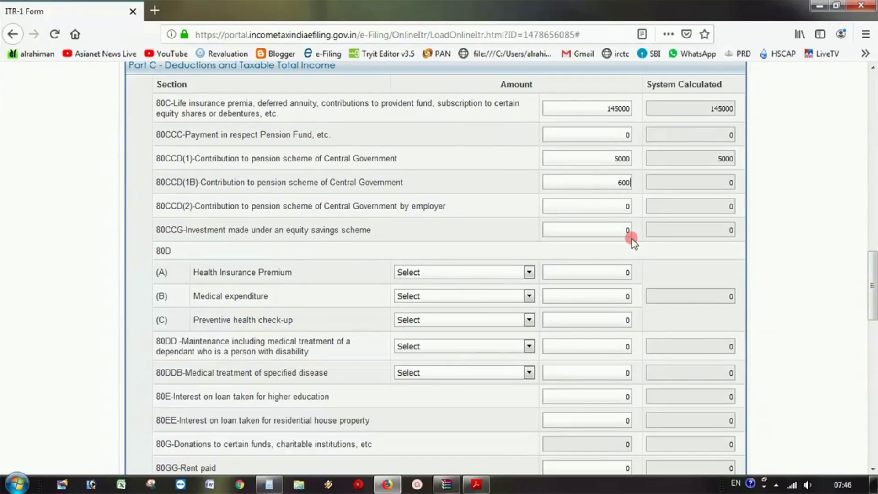
{"action": "type", "text": "0"}
{"action": "left_click", "coordinate": [615, 211]}
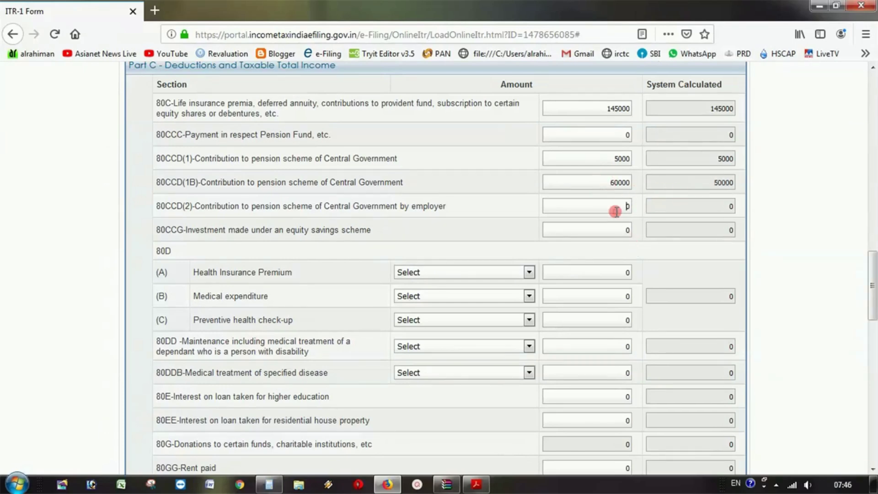
{"action": "double_click", "coordinate": [725, 182]}
{"action": "double_click", "coordinate": [618, 206]}
{"action": "key", "text": "BackSpace"}
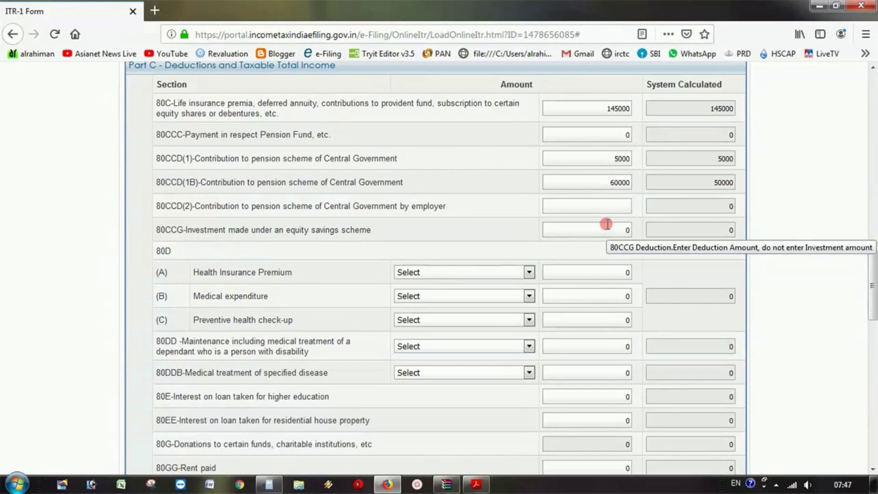
- Reset the 80CCD(1B) and 80CCD(1) claims to 0 and retype the 80C amount
{"action": "double_click", "coordinate": [604, 182]}
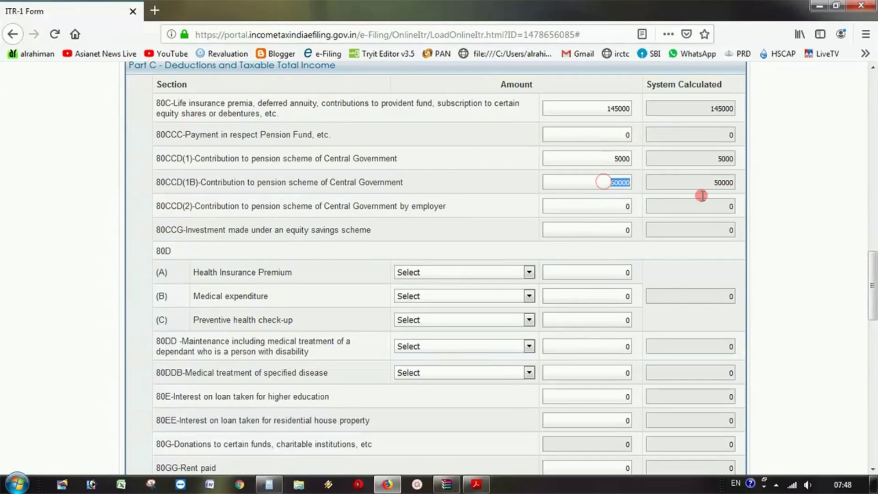
{"action": "type", "text": "0"}
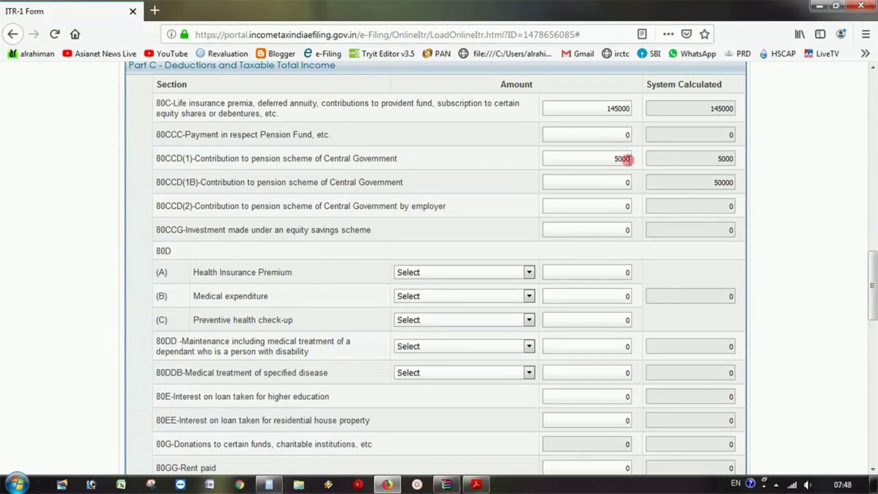
{"action": "double_click", "coordinate": [620, 159]}
{"action": "type", "text": "0"}
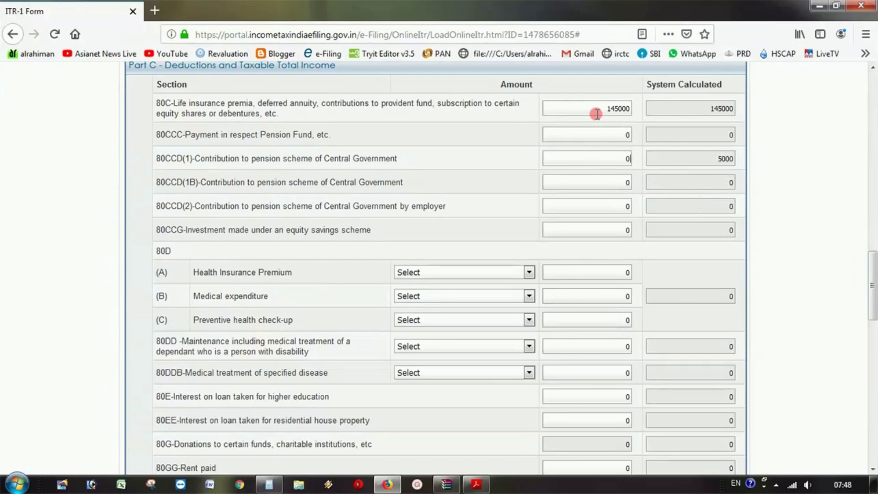
{"action": "double_click", "coordinate": [597, 113]}
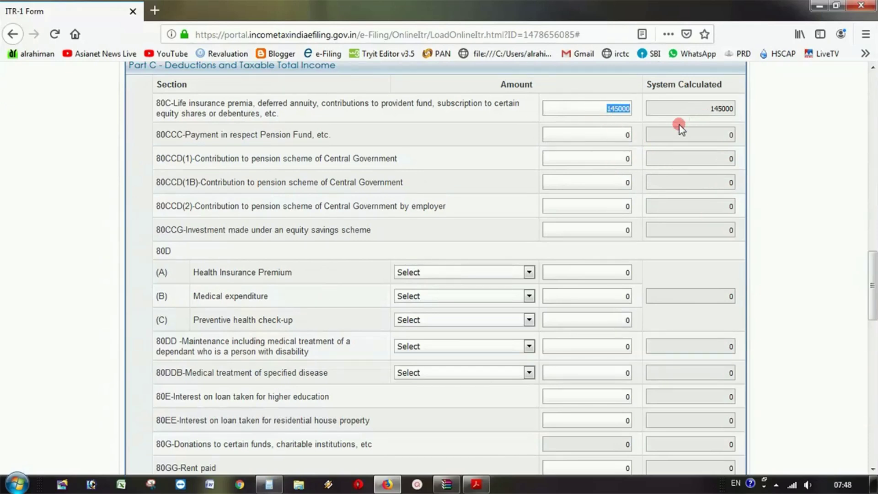
{"action": "type", "text": "15000"}
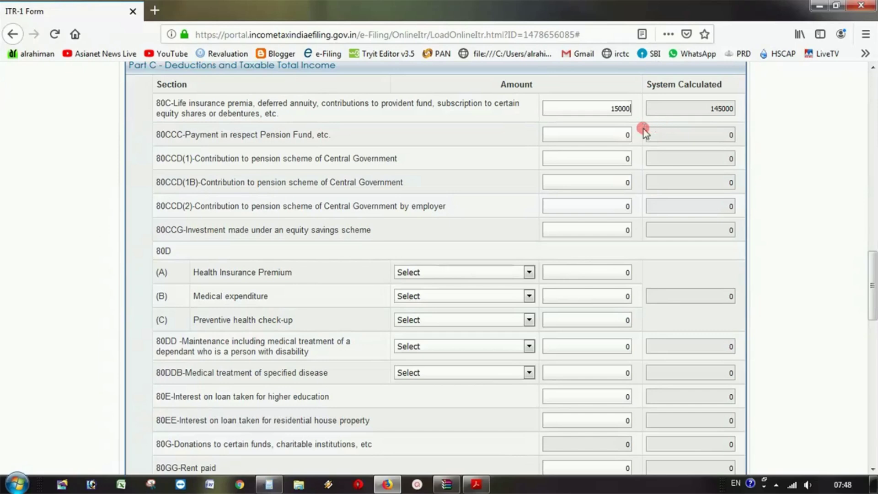
{"action": "left_click", "coordinate": [602, 130]}
- Review Part C down past 80CCG to check Total Deductions of 150000
{"action": "scroll", "coordinate": [582, 251], "scroll_direction": "down", "scroll_amount": 2}
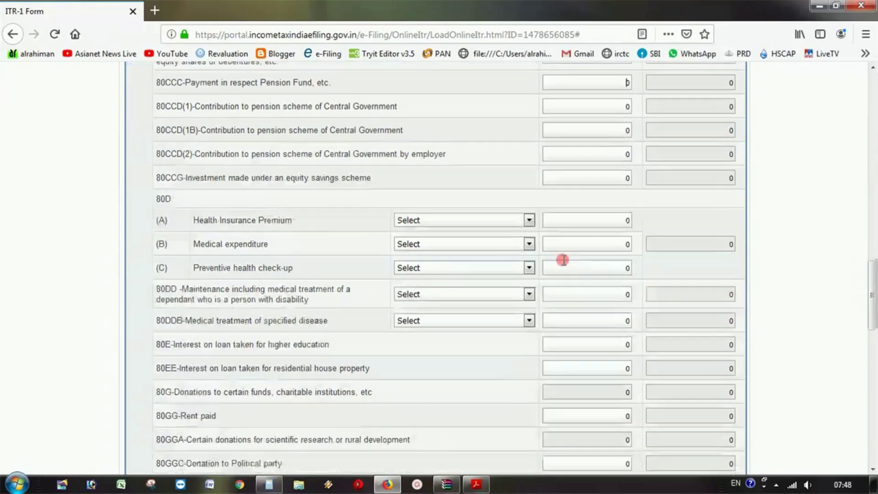
{"action": "scroll", "coordinate": [563, 259], "scroll_direction": "down", "scroll_amount": 1}
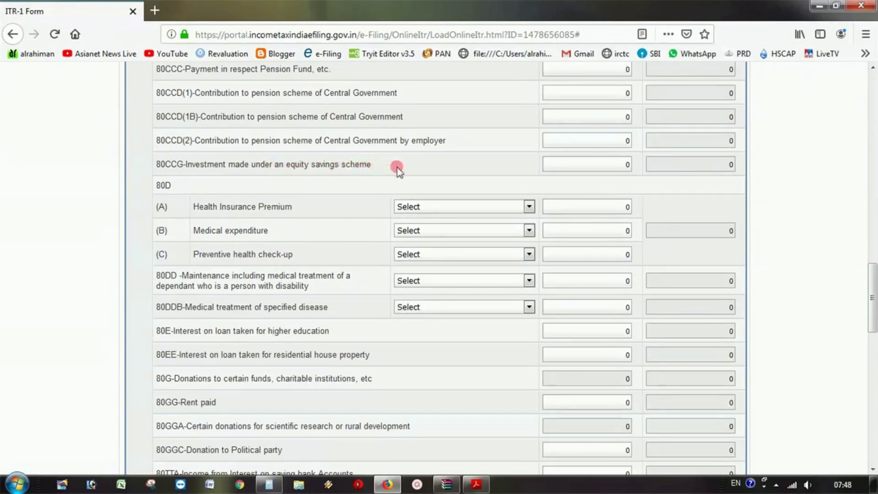
{"action": "left_click", "coordinate": [576, 169]}
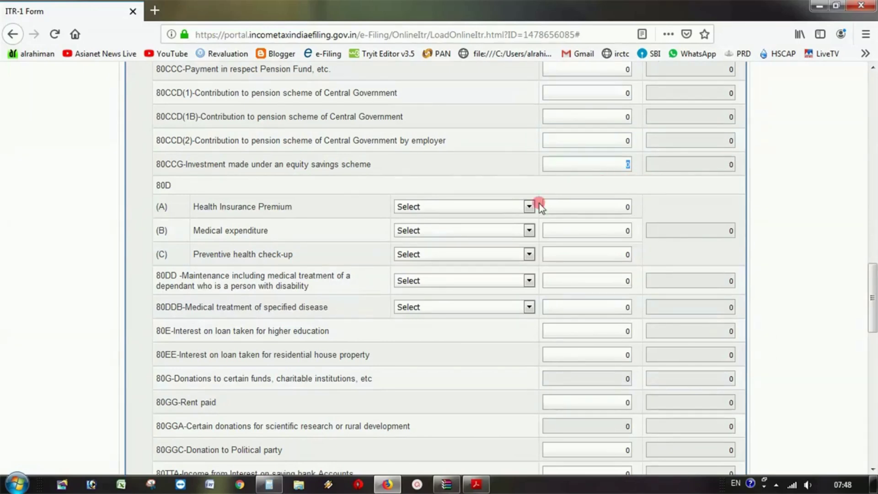
{"action": "scroll", "coordinate": [359, 230], "scroll_direction": "down", "scroll_amount": 5}
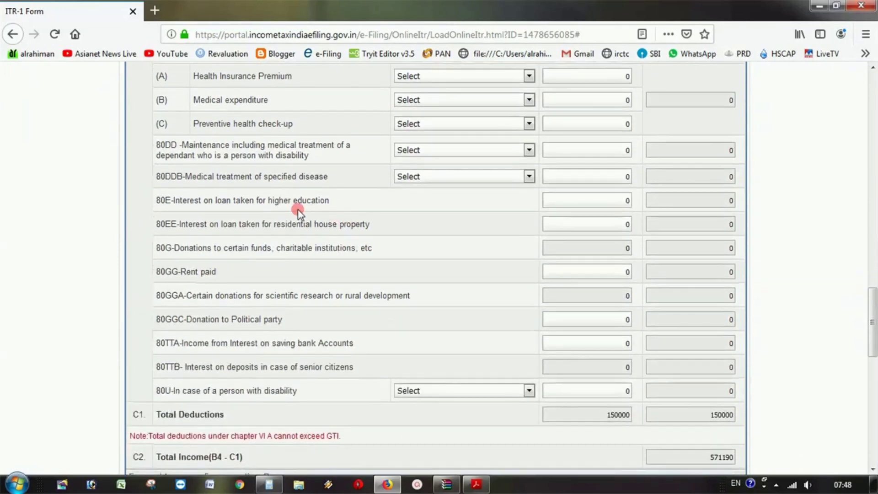
{"action": "scroll", "coordinate": [298, 211], "scroll_direction": "up", "scroll_amount": 3}
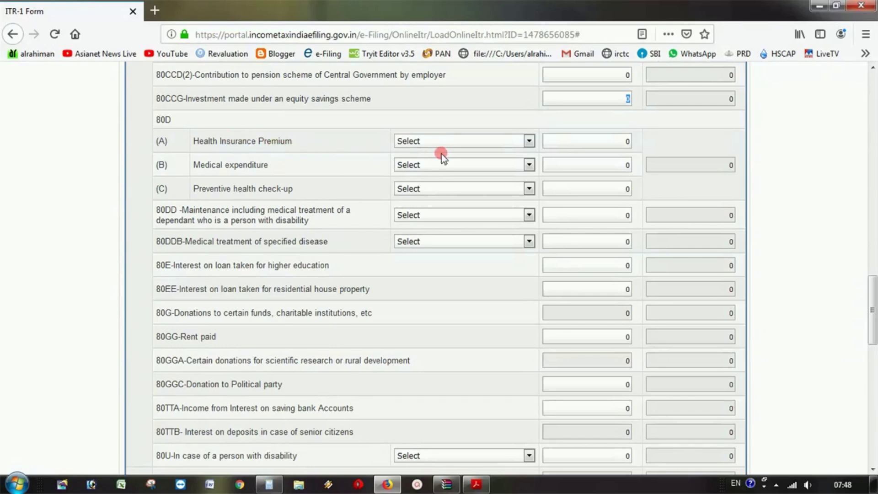
{"action": "left_click", "coordinate": [456, 145]}
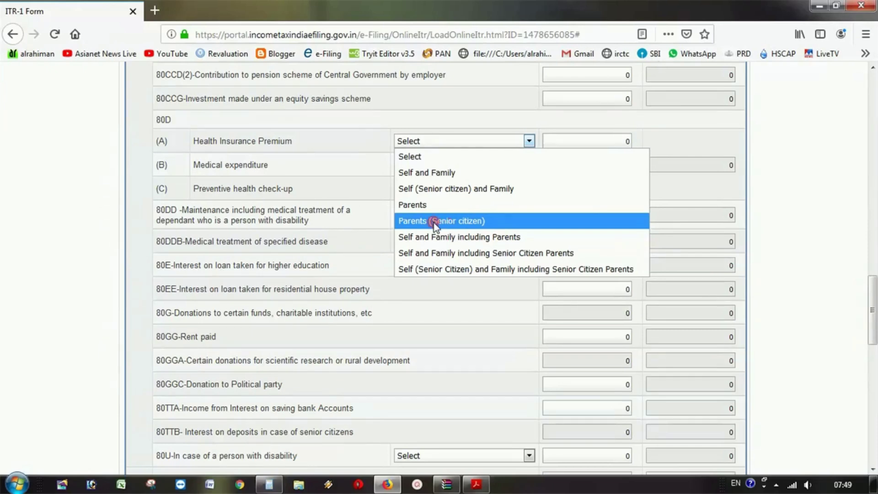
{"action": "left_click", "coordinate": [376, 150]}
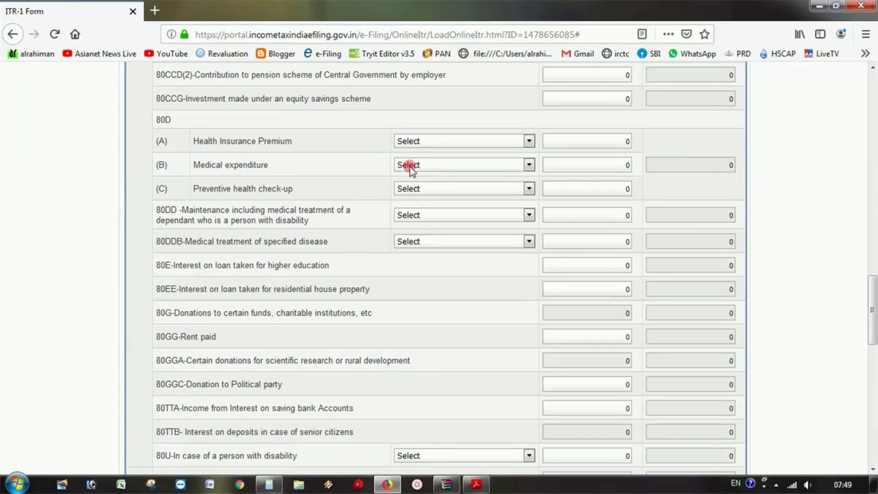
{"action": "left_click_drag", "start_coordinate": [602, 146], "coordinate": [643, 145]}
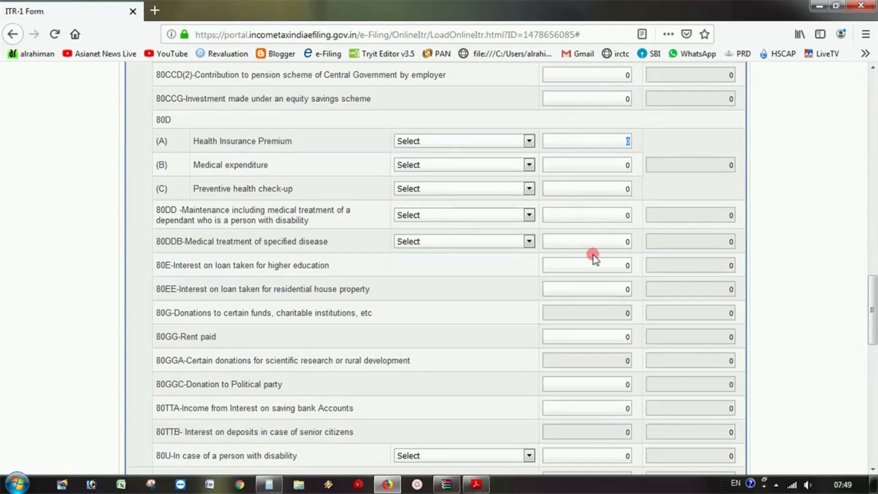
{"action": "left_click", "coordinate": [400, 140]}
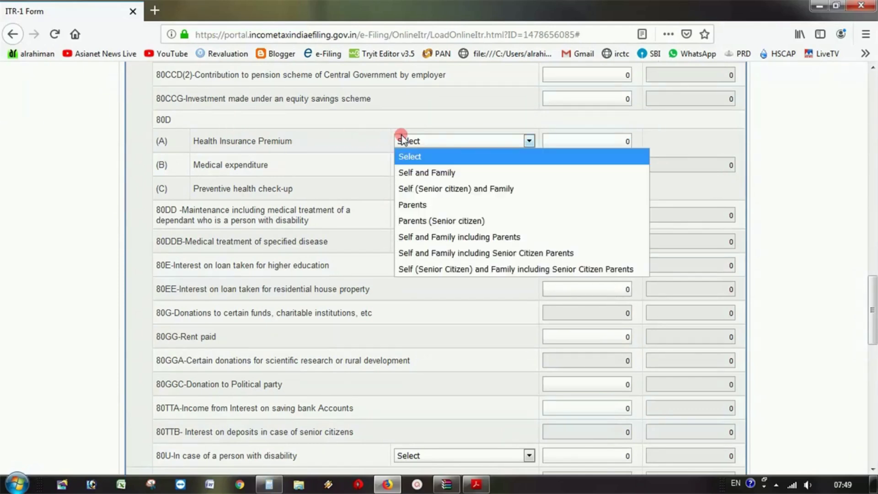
{"action": "left_click", "coordinate": [366, 161]}
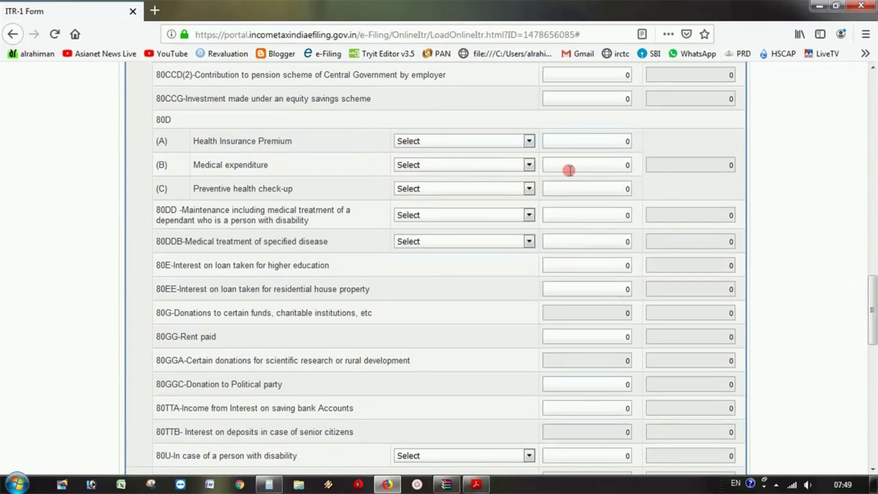
{"action": "left_click", "coordinate": [465, 163]}
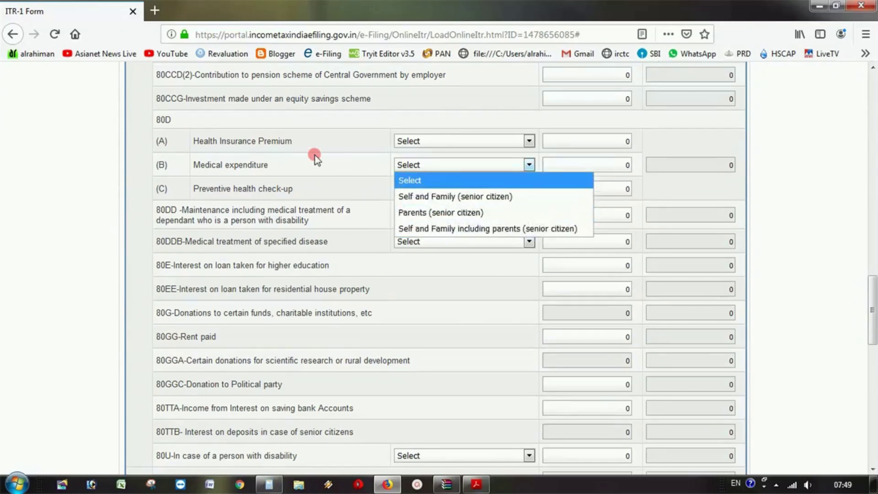
{"action": "left_click", "coordinate": [351, 164]}
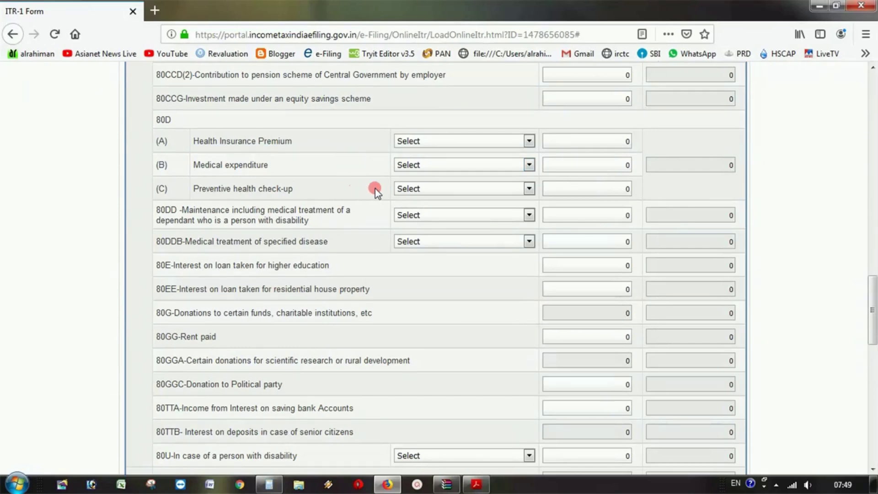
{"action": "left_click", "coordinate": [454, 190]}
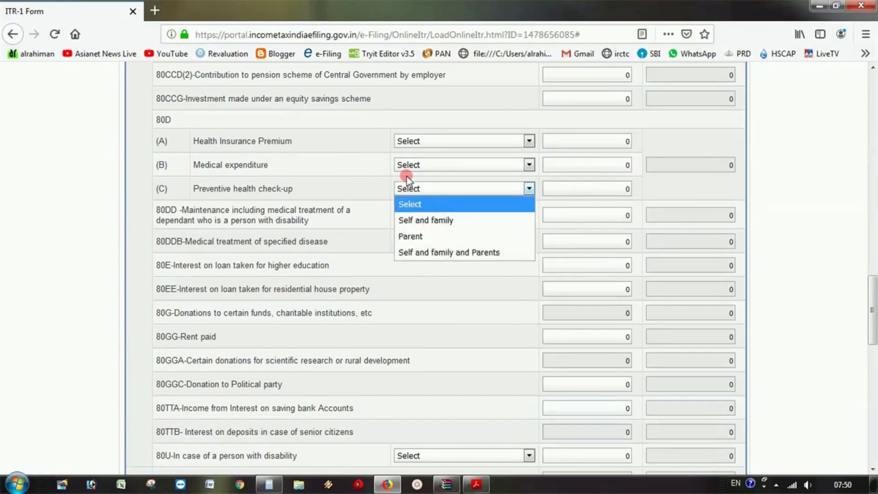
{"action": "left_click", "coordinate": [376, 156]}
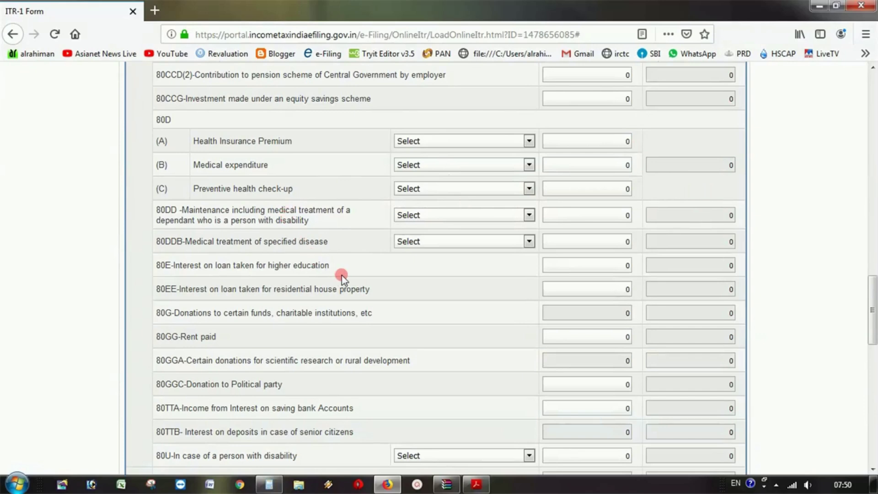
- Set 80DD to a dependant with disability and claim 75000, then 80000, to see the cap
{"action": "scroll", "coordinate": [355, 278], "scroll_direction": "down", "scroll_amount": 3}
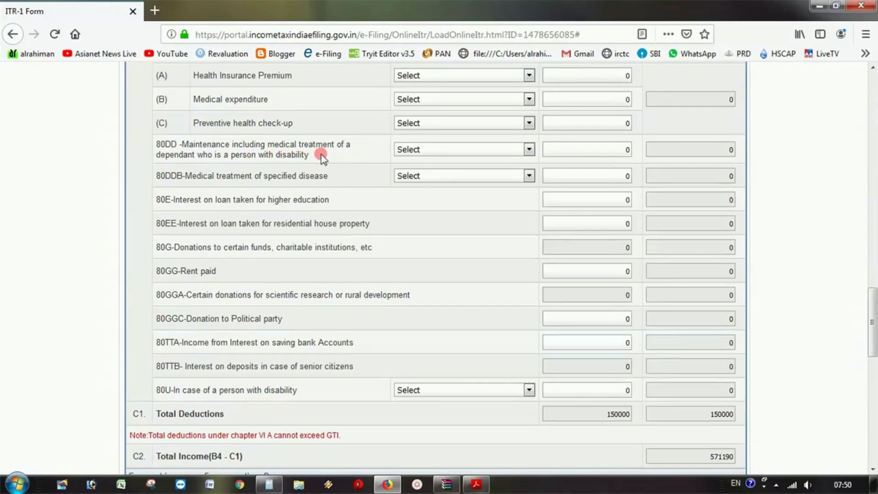
{"action": "left_click", "coordinate": [432, 147]}
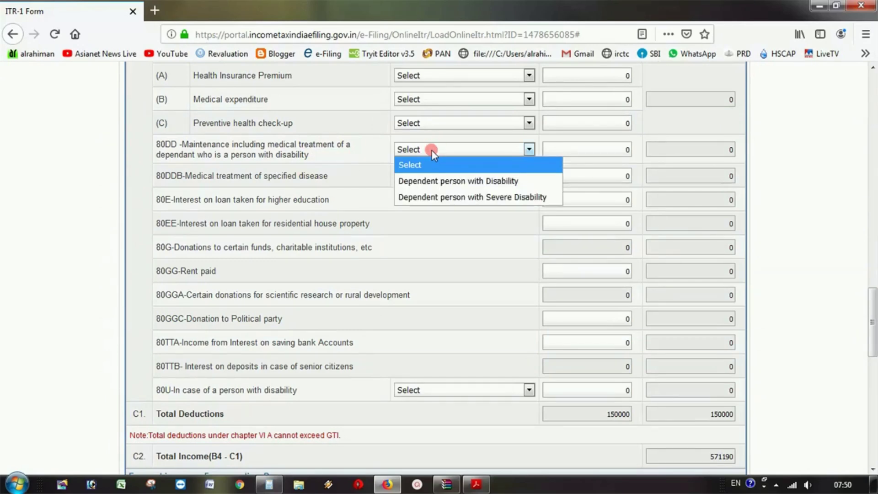
{"action": "left_click", "coordinate": [433, 181]}
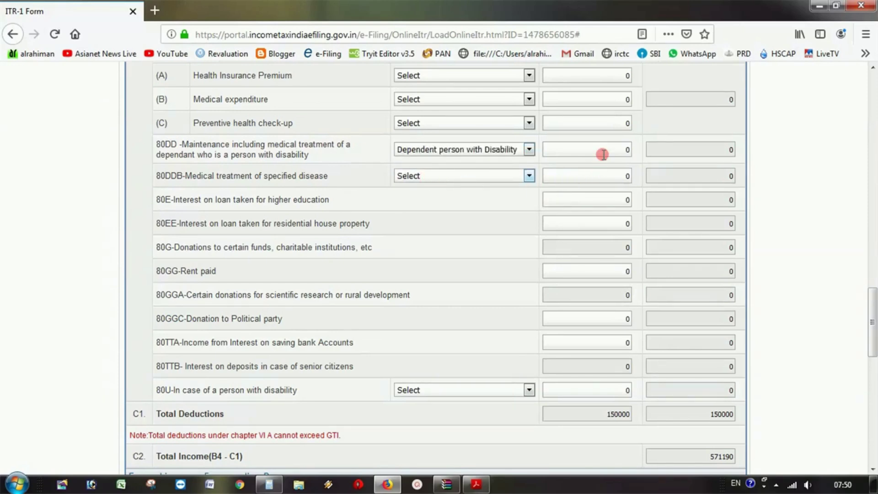
{"action": "double_click", "coordinate": [625, 150]}
{"action": "type", "text": "75000"}
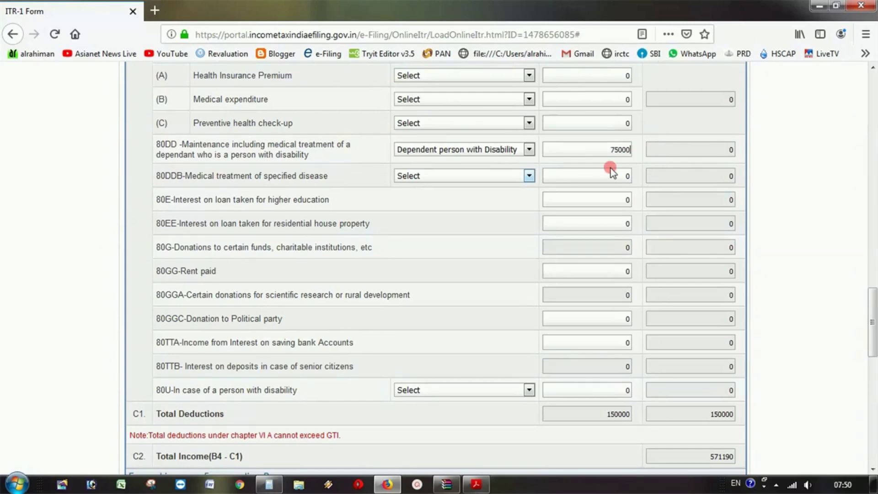
{"action": "left_click", "coordinate": [599, 173]}
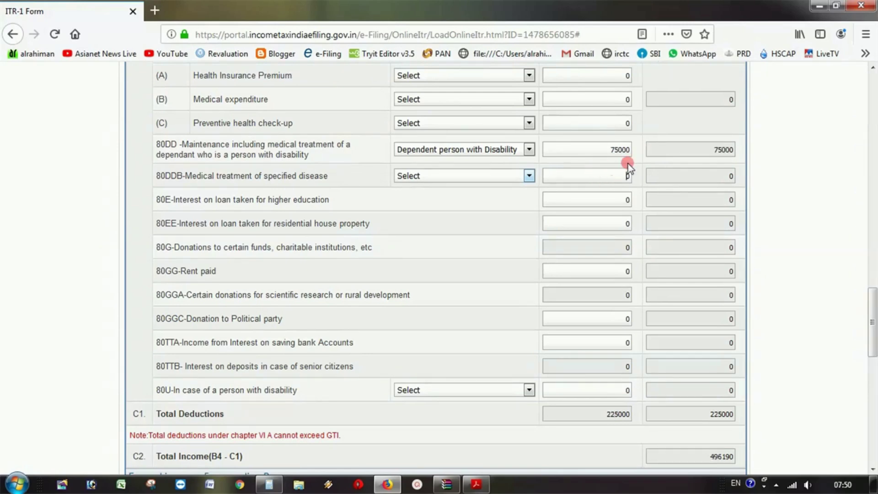
{"action": "double_click", "coordinate": [613, 150]}
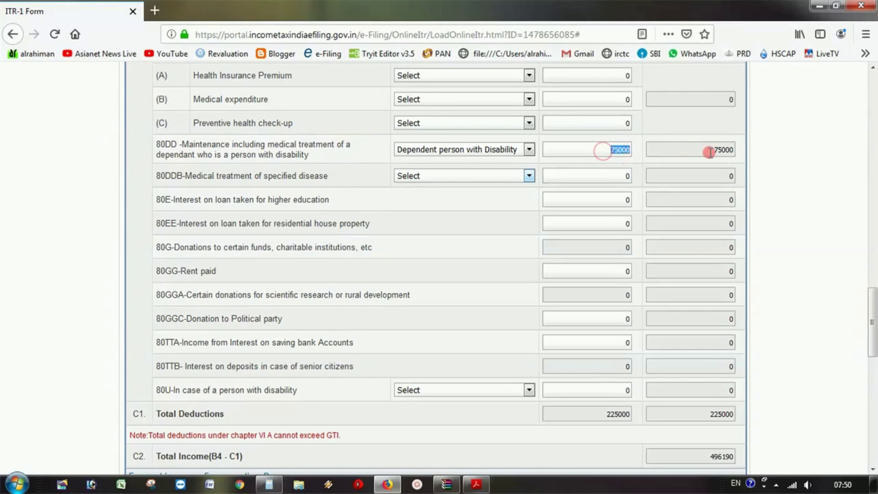
{"action": "type", "text": "80000"}
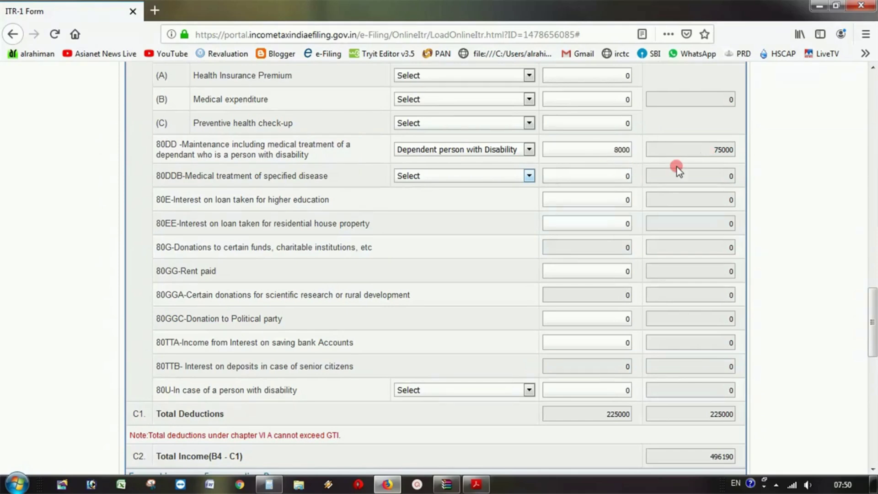
{"action": "left_click", "coordinate": [570, 171]}
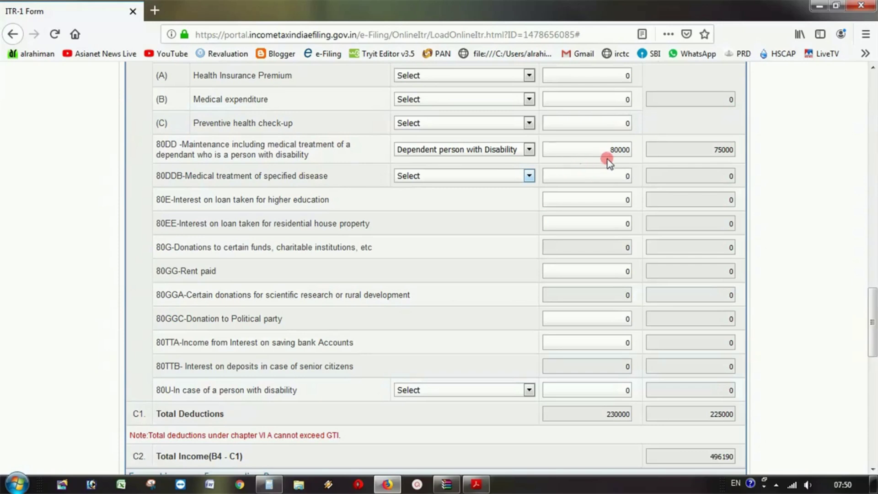
- Switch 80DD to severe disability, claim 140000 to see the 125000 cap, then select the claim to clear it
{"action": "scroll", "coordinate": [567, 197], "scroll_direction": "up", "scroll_amount": 2}
{"action": "left_click", "coordinate": [528, 238]}
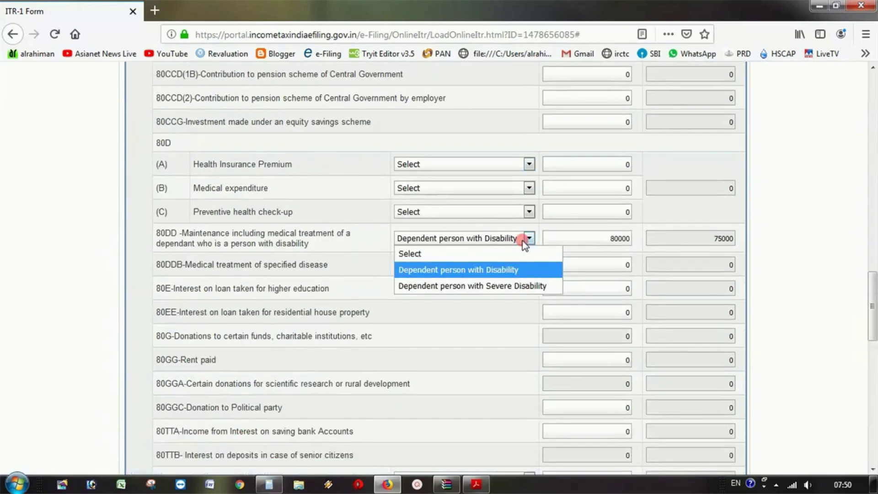
{"action": "left_click", "coordinate": [513, 288]}
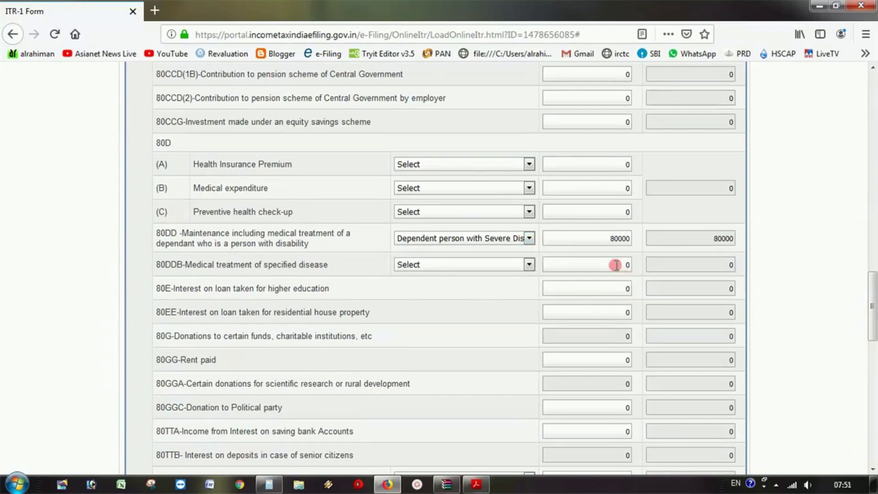
{"action": "left_click", "coordinate": [594, 238]}
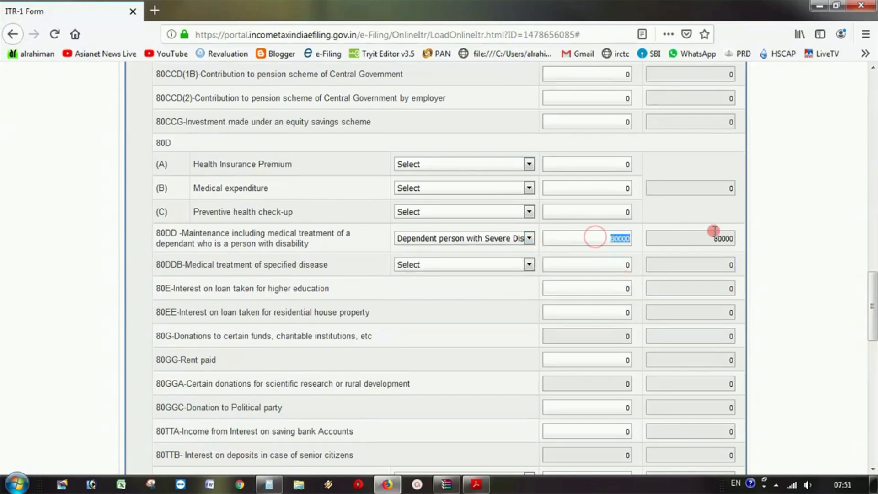
{"action": "type", "text": "140000"}
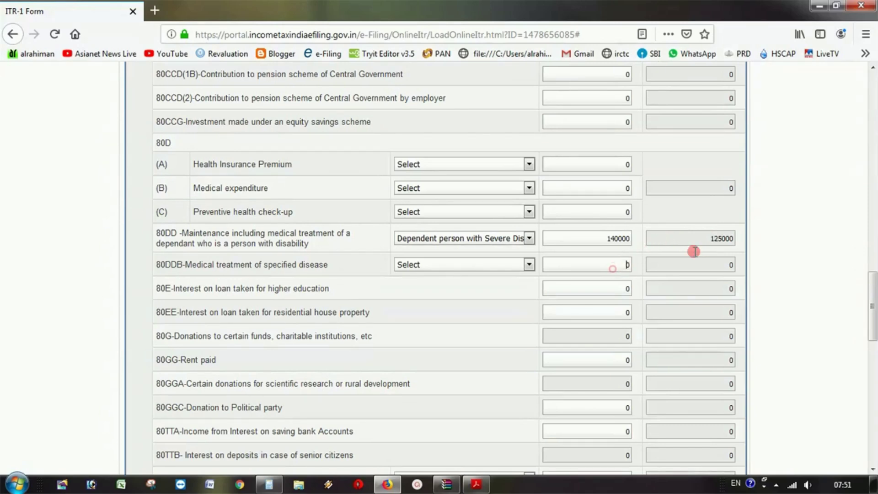
{"action": "double_click", "coordinate": [696, 236]}
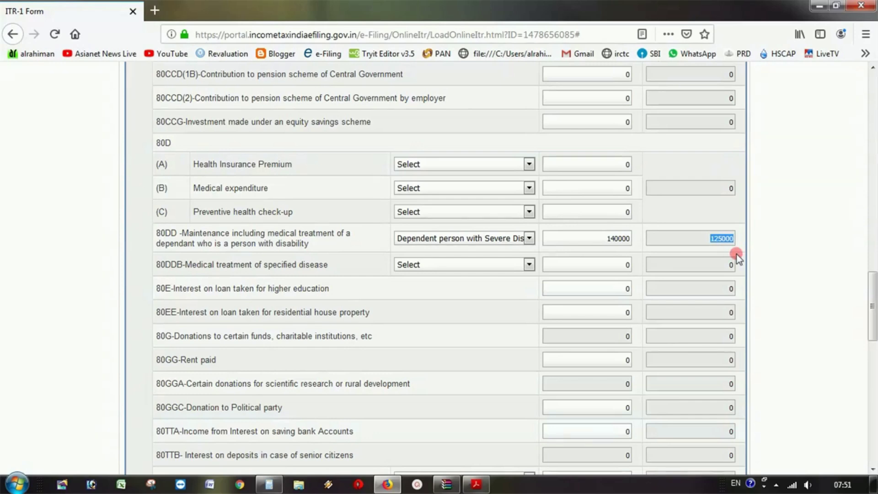
{"action": "double_click", "coordinate": [614, 239]}
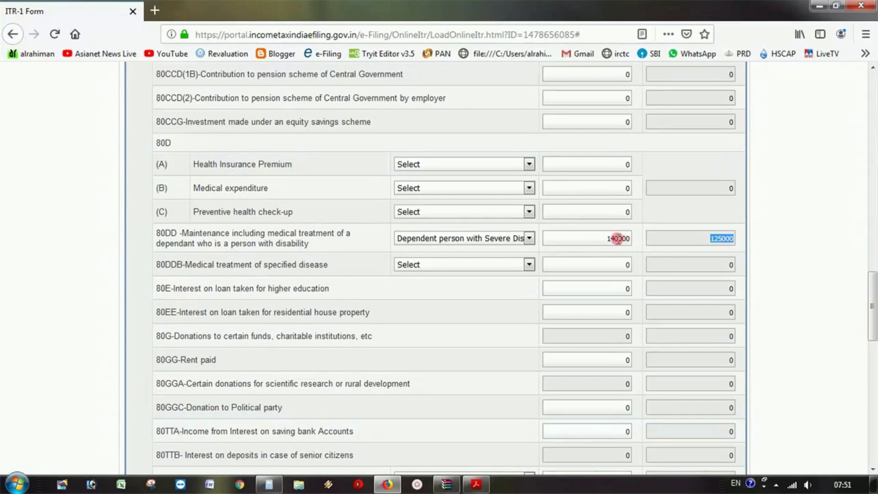
{"action": "double_click", "coordinate": [703, 236]}
{"action": "scroll", "coordinate": [784, 235], "scroll_direction": "down", "scroll_amount": 3}
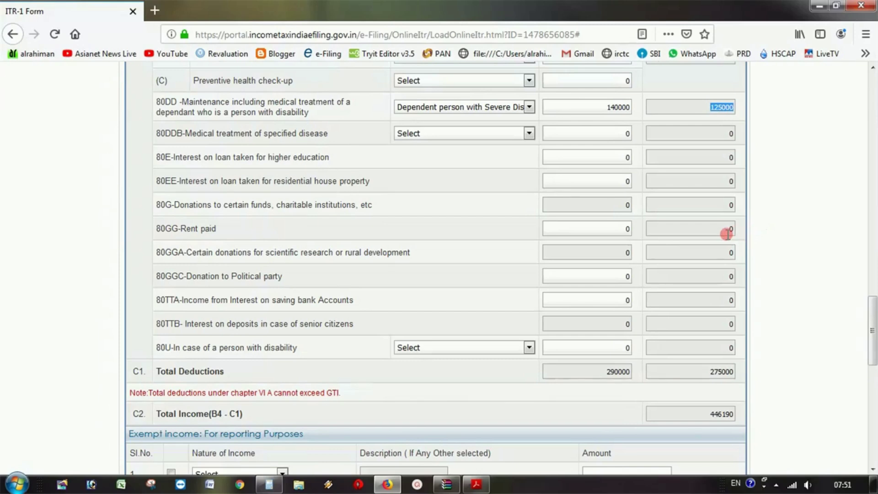
{"action": "double_click", "coordinate": [598, 112]}
- Zero the 80DD claim, then claim 40000 under 80DDB for Self or dependent
{"action": "type", "text": "0"}
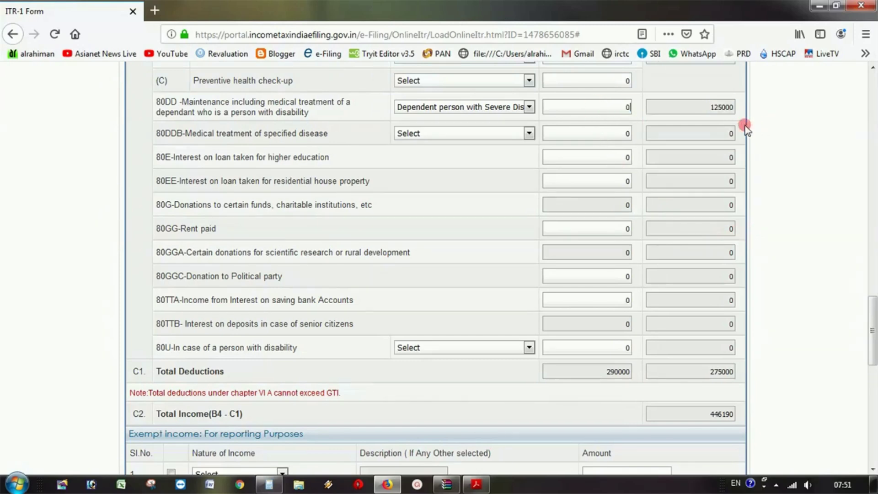
{"action": "left_click", "coordinate": [607, 129]}
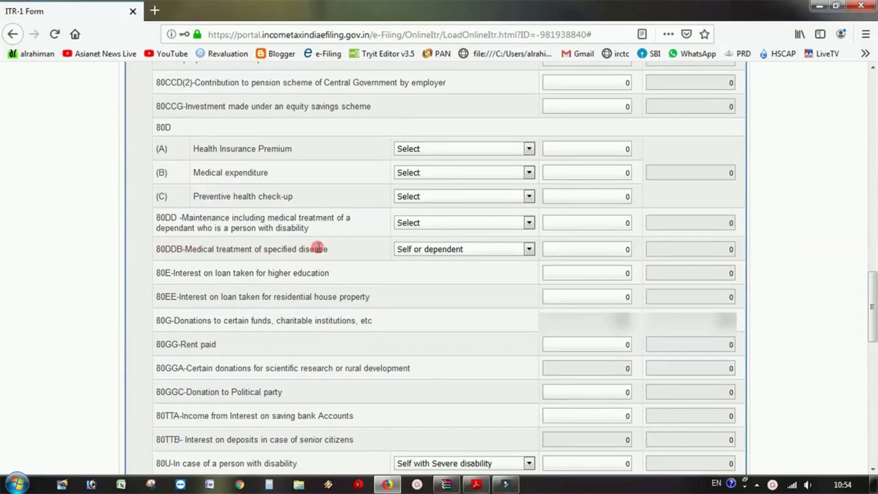
{"action": "left_click", "coordinate": [466, 251]}
{"action": "left_click", "coordinate": [466, 251]}
{"action": "left_click", "coordinate": [572, 252]}
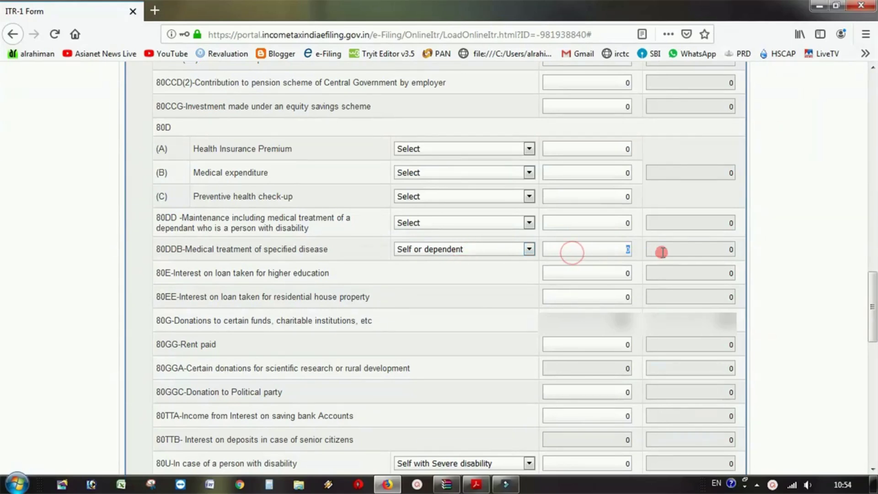
{"action": "type", "text": "40000"}
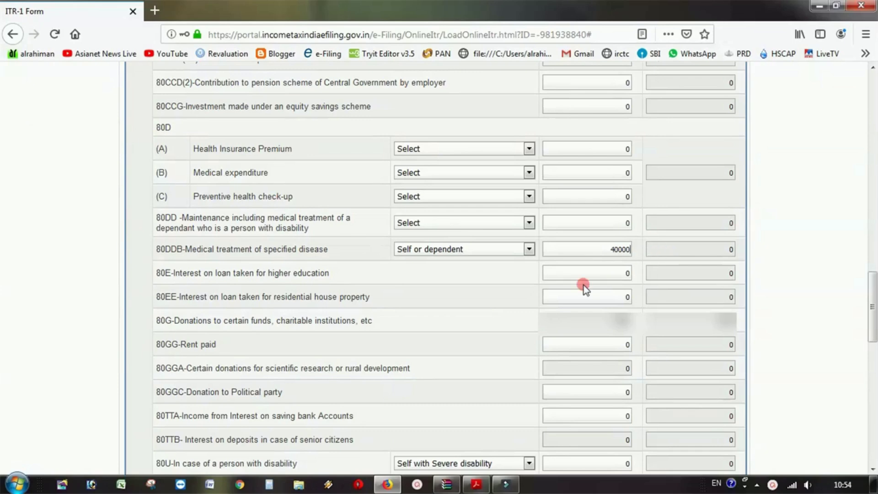
{"action": "left_click", "coordinate": [599, 271]}
- Switch 80DDB to Self or Dependent - Senior Citizen and claim 100000
{"action": "left_click", "coordinate": [504, 249]}
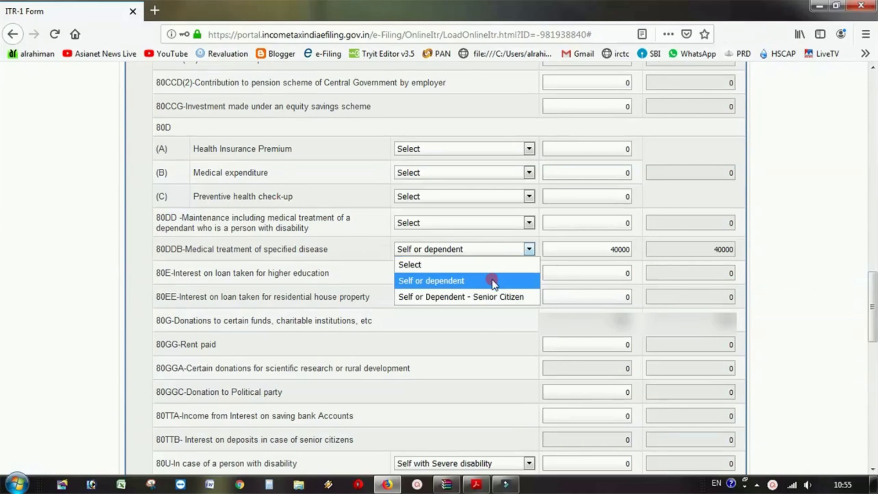
{"action": "left_click", "coordinate": [493, 297]}
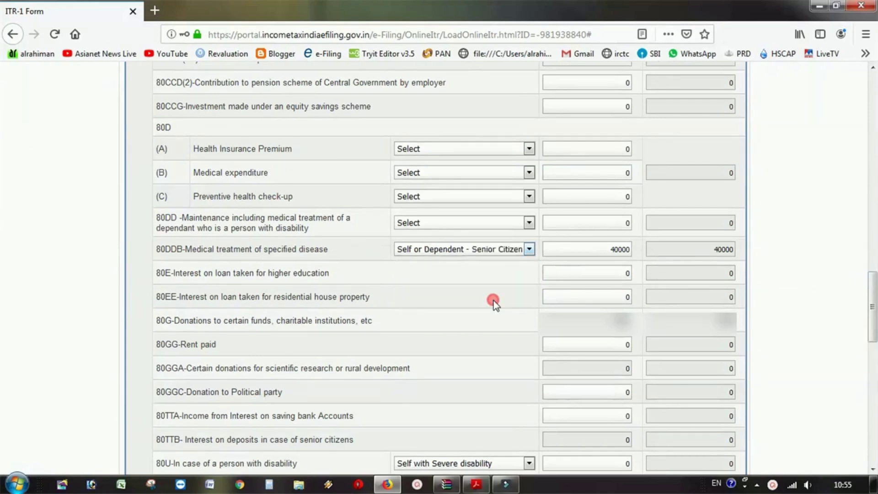
{"action": "left_click", "coordinate": [594, 249]}
{"action": "type", "text": "100000"}
{"action": "left_click", "coordinate": [571, 277]}
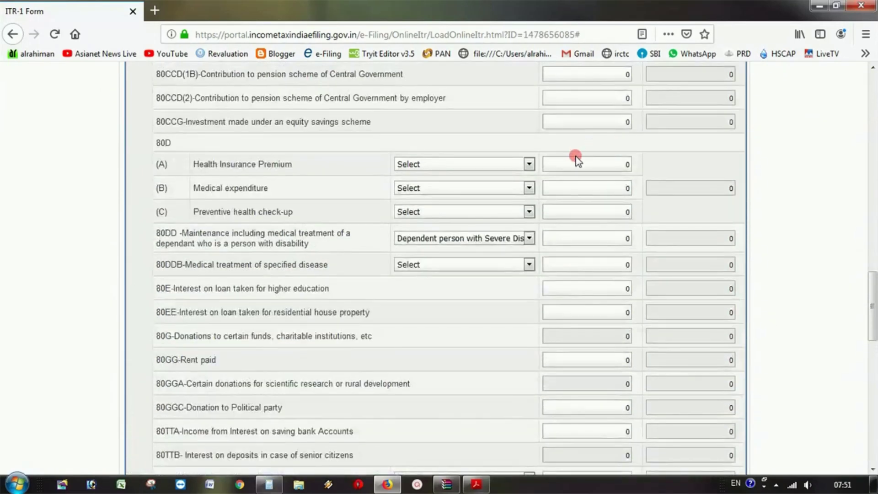
- Reset the 80DD disability category to none
{"action": "left_click", "coordinate": [531, 238]}
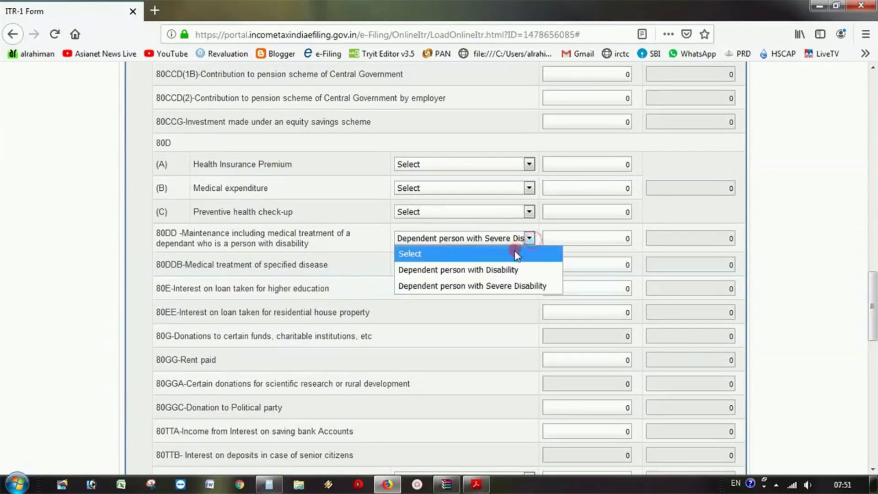
{"action": "left_click", "coordinate": [513, 252]}
{"action": "scroll", "coordinate": [481, 307], "scroll_direction": "down", "scroll_amount": 2}
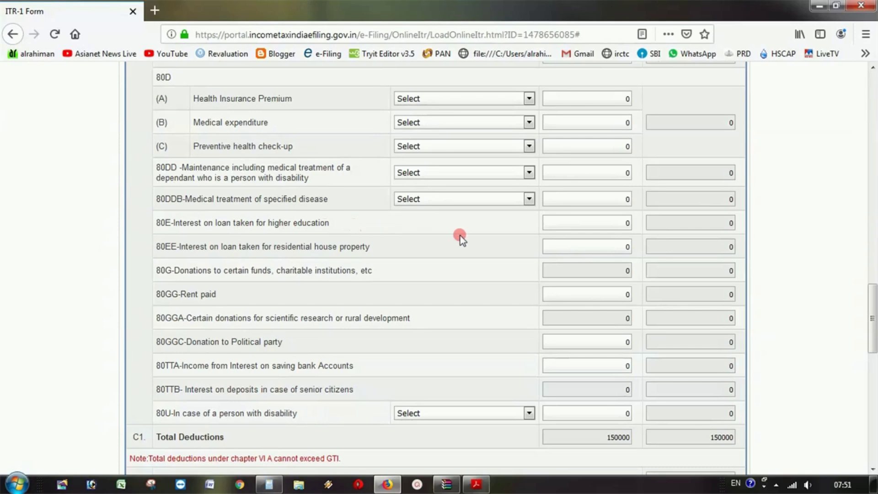
- Enter 125000 as 80E education-loan interest, then raise it to 200000
{"action": "left_click", "coordinate": [605, 224]}
{"action": "left_click_drag", "start_coordinate": [605, 224], "coordinate": [648, 224]}
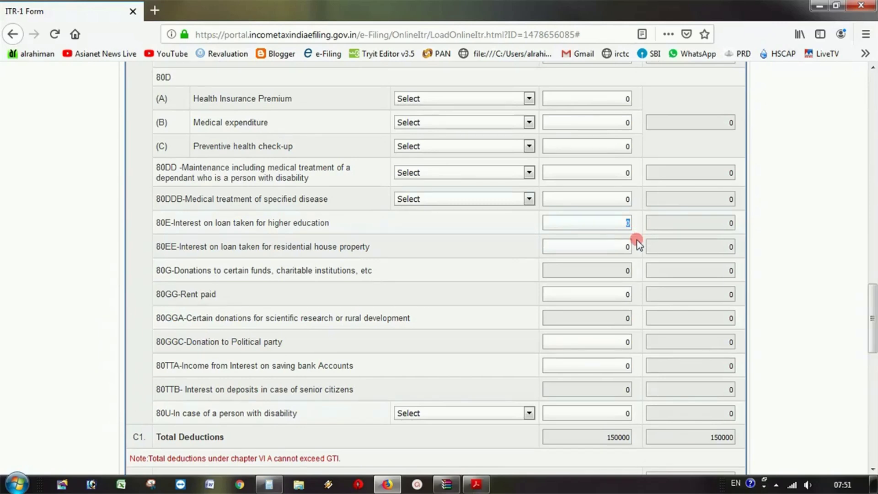
{"action": "type", "text": "2500"}
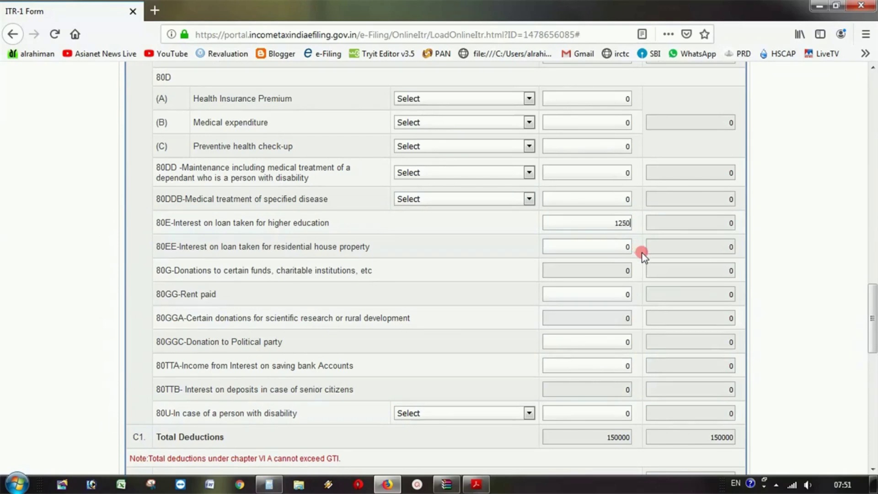
{"action": "type", "text": "0"}
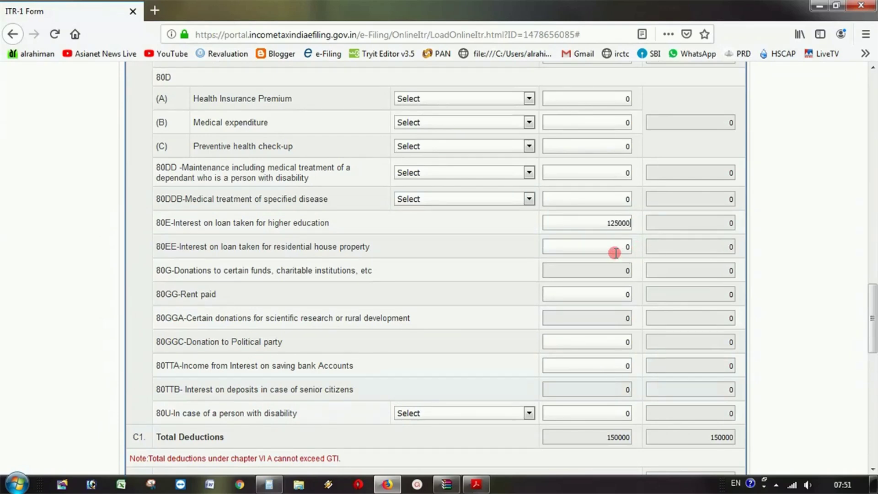
{"action": "left_click", "coordinate": [615, 249]}
{"action": "double_click", "coordinate": [600, 223]}
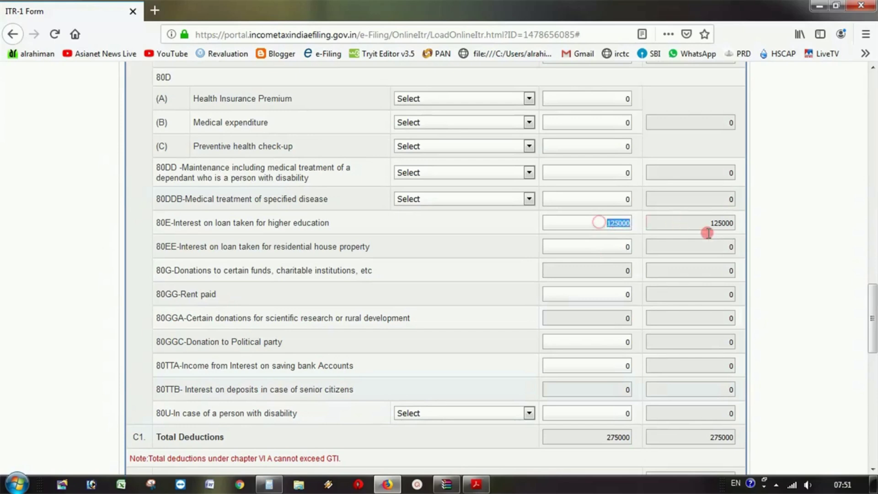
{"action": "type", "text": "200000"}
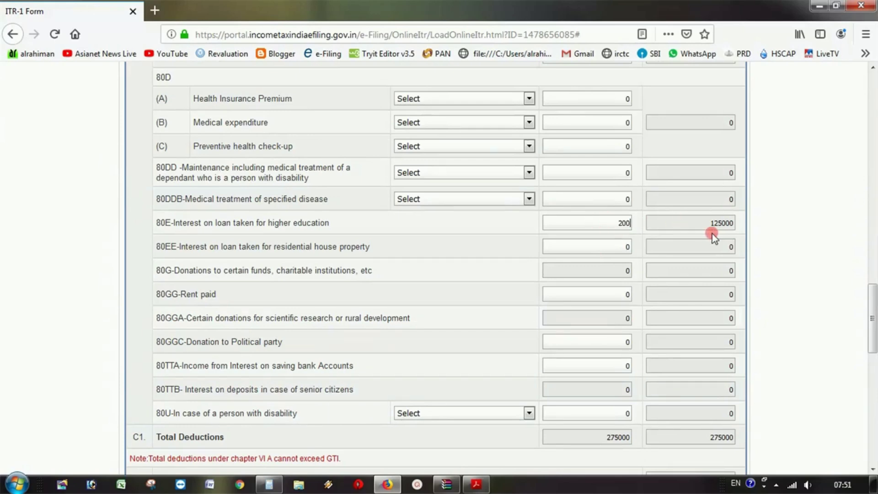
{"action": "left_click", "coordinate": [575, 247]}
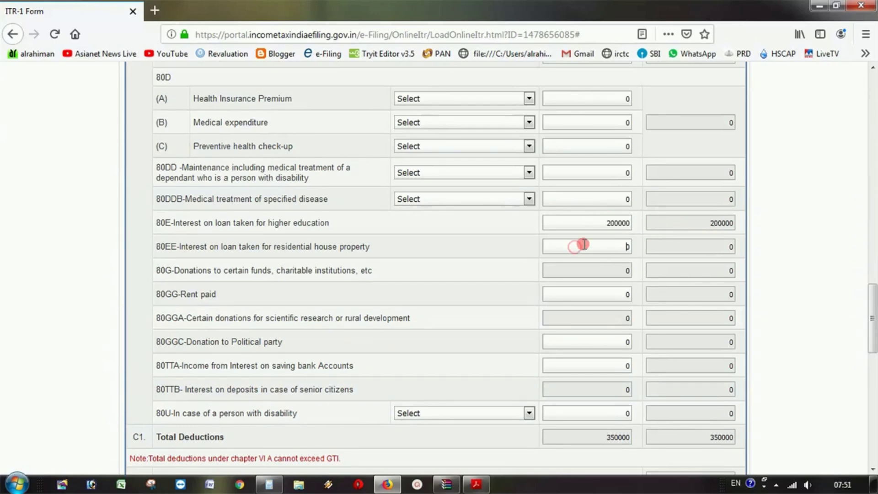
- Delete the 200000 from the 80E field so it recalculates to 0
{"action": "double_click", "coordinate": [599, 225]}
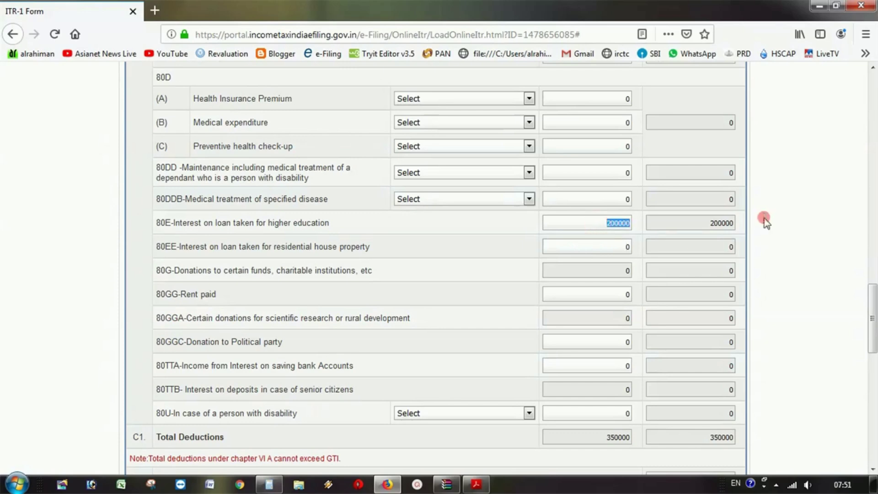
{"action": "key", "text": "BackSpace"}
{"action": "left_click", "coordinate": [581, 265]}
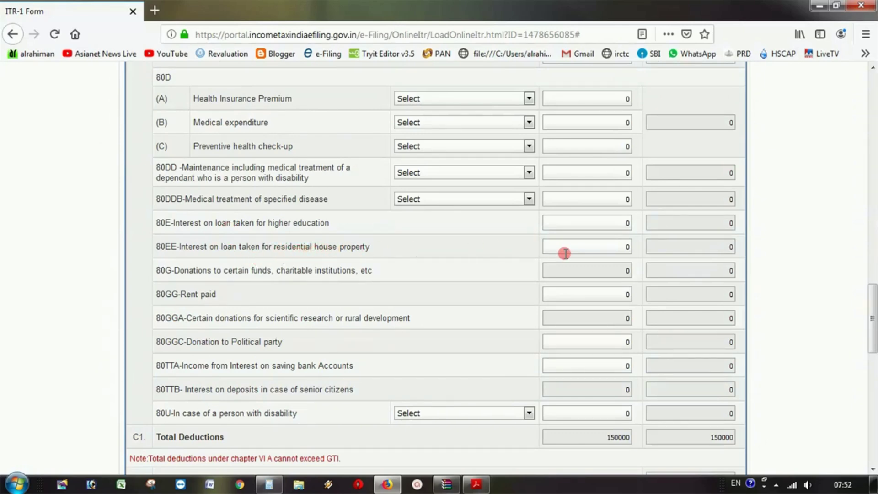
{"action": "left_click", "coordinate": [603, 246]}
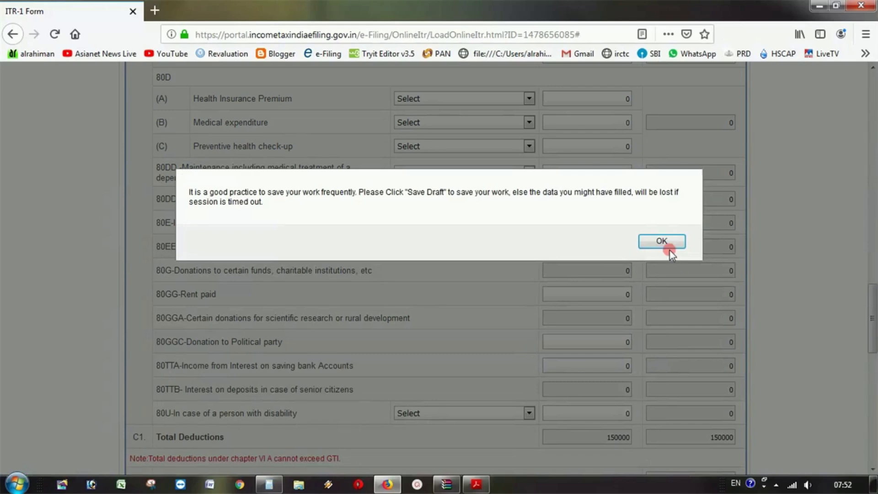
{"action": "left_click", "coordinate": [665, 245]}
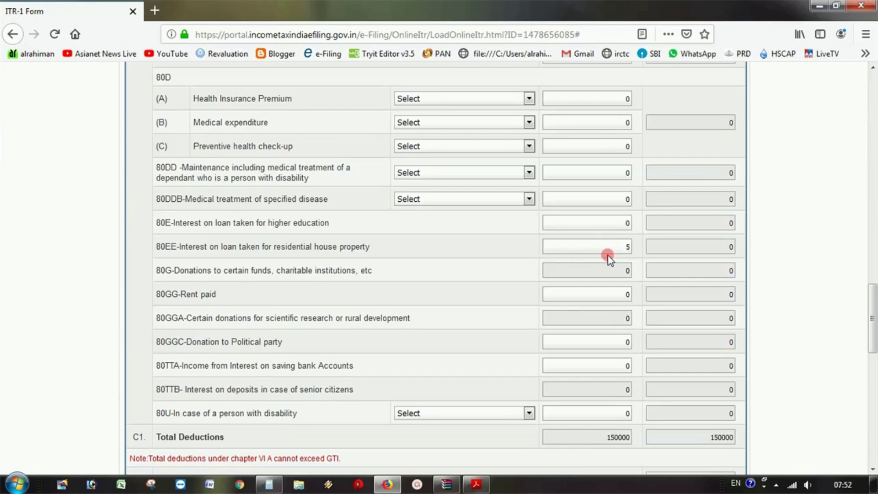
{"action": "type", "text": "50000"}
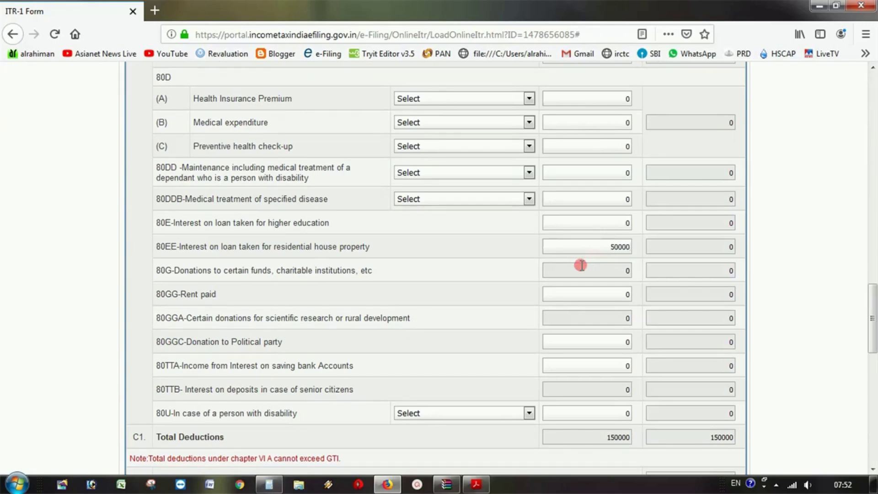
{"action": "double_click", "coordinate": [612, 249]}
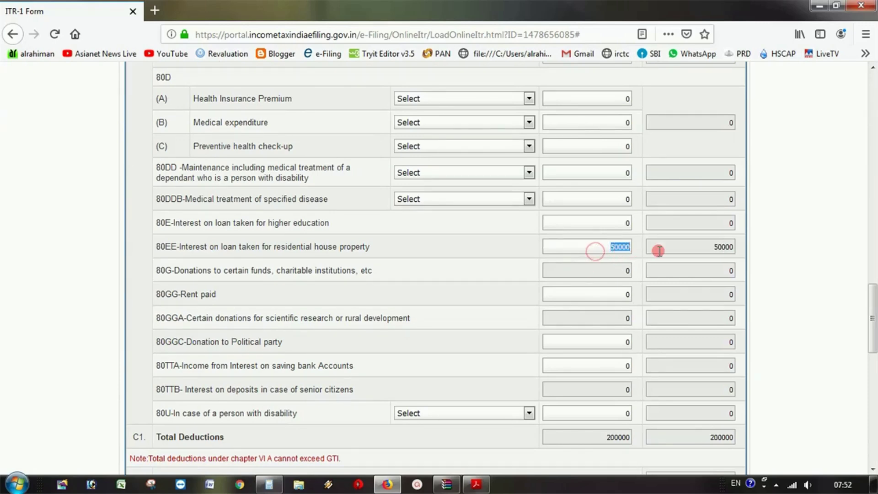
{"action": "key", "text": "BackSpace"}
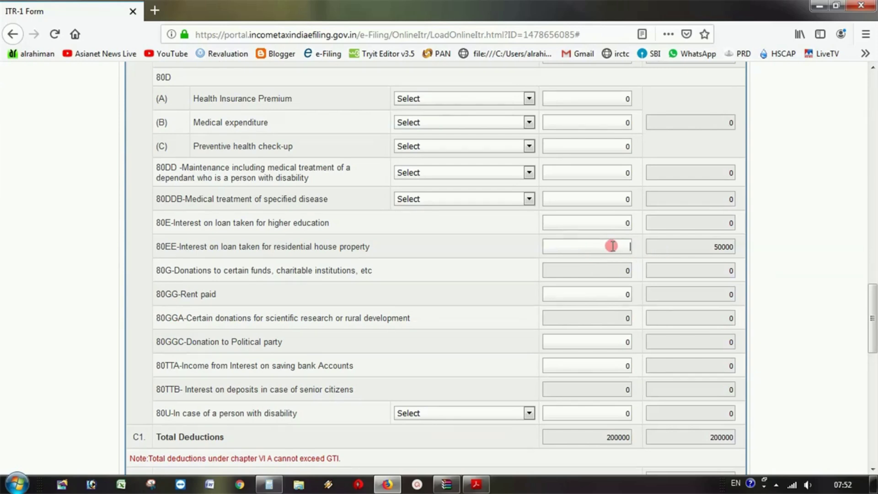
{"action": "type", "text": "0"}
{"action": "left_click", "coordinate": [588, 267]}
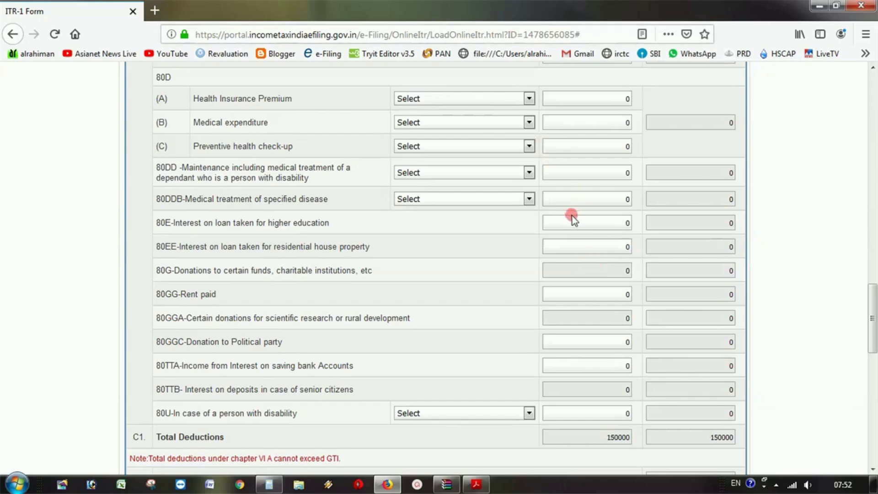
- Check the read-only 80G and 80GGA amounts, then scroll down to the Part D tax rows
{"action": "scroll", "coordinate": [572, 216], "scroll_direction": "down", "scroll_amount": 5}
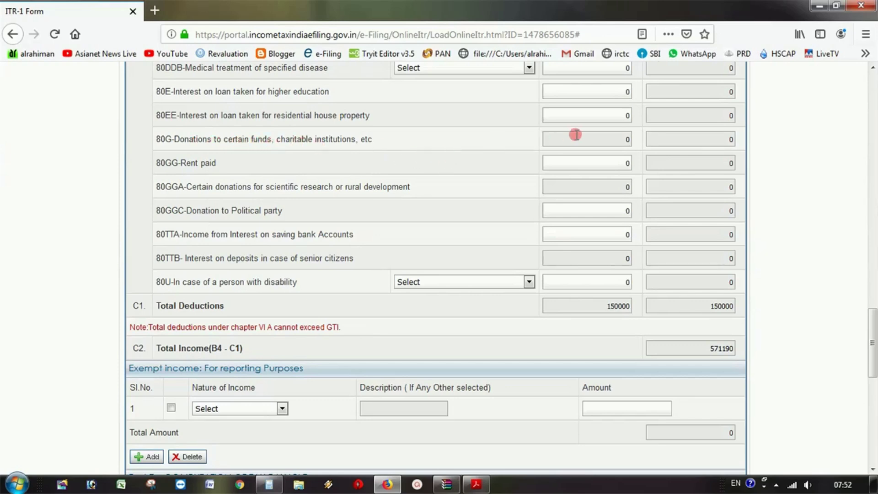
{"action": "double_click", "coordinate": [594, 137]}
{"action": "double_click", "coordinate": [686, 140]}
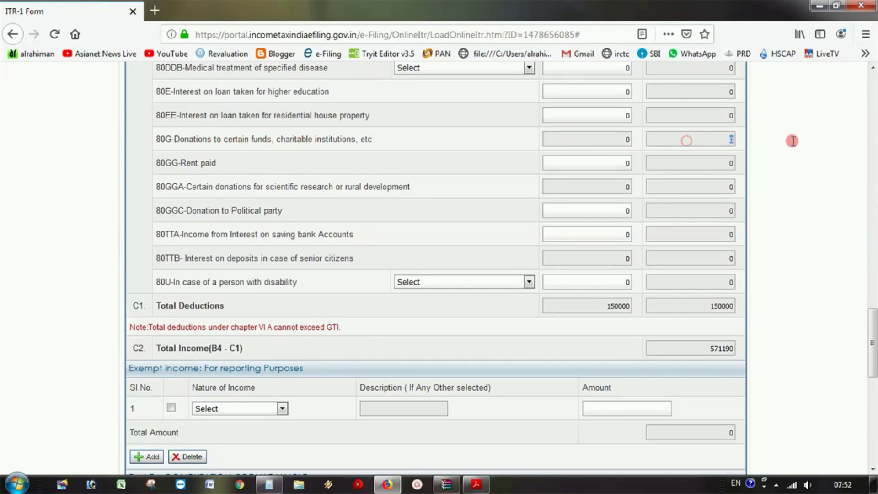
{"action": "left_click", "coordinate": [592, 139]}
{"action": "scroll", "coordinate": [612, 168], "scroll_direction": "up", "scroll_amount": 3}
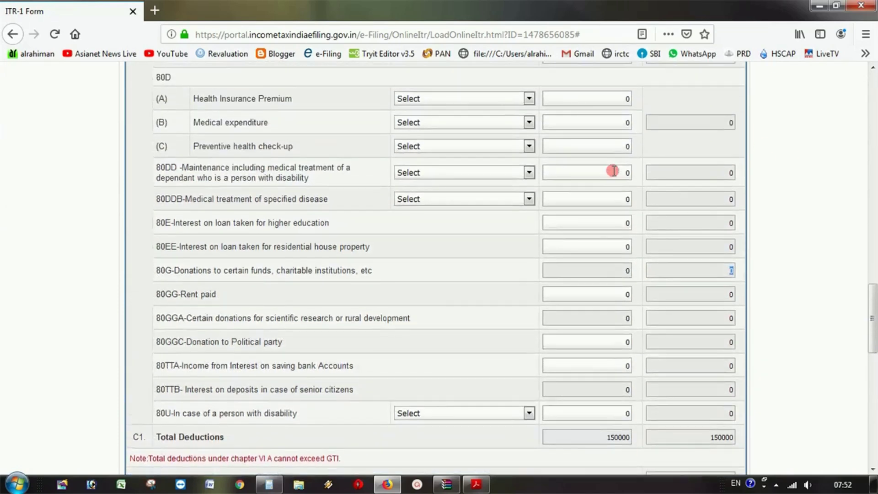
{"action": "scroll", "coordinate": [613, 170], "scroll_direction": "down", "scroll_amount": 3}
{"action": "double_click", "coordinate": [608, 186]}
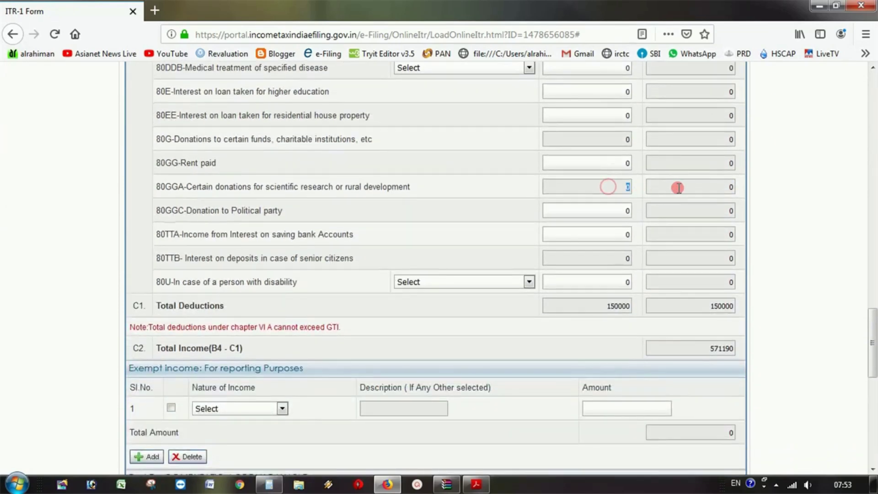
{"action": "double_click", "coordinate": [697, 189]}
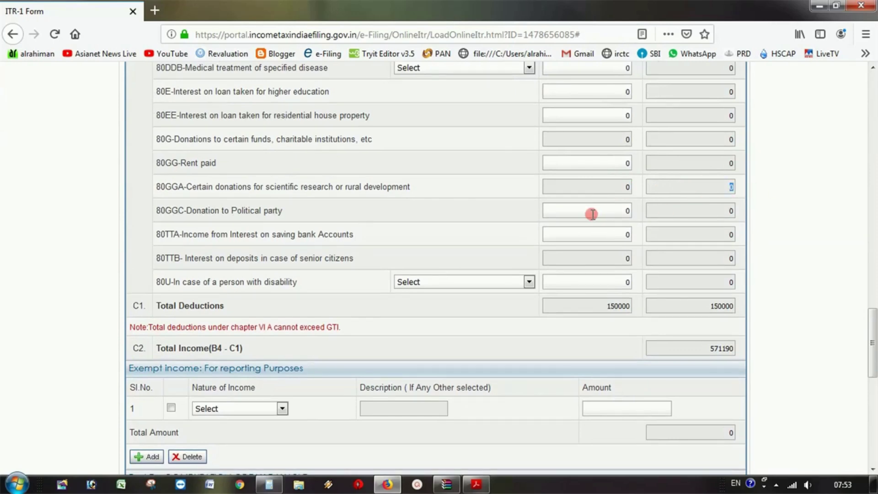
{"action": "scroll", "coordinate": [592, 214], "scroll_direction": "down", "scroll_amount": 10}
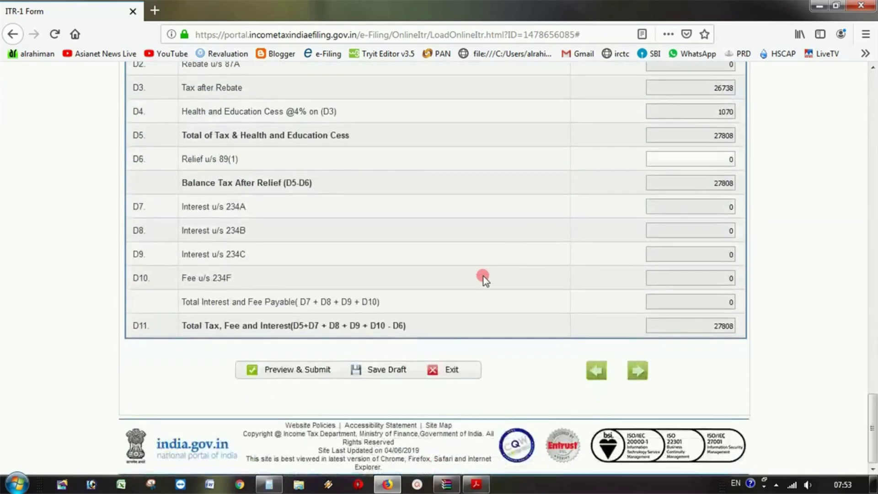
- Save the ITR-1 return as a draft
{"action": "left_click", "coordinate": [391, 374]}
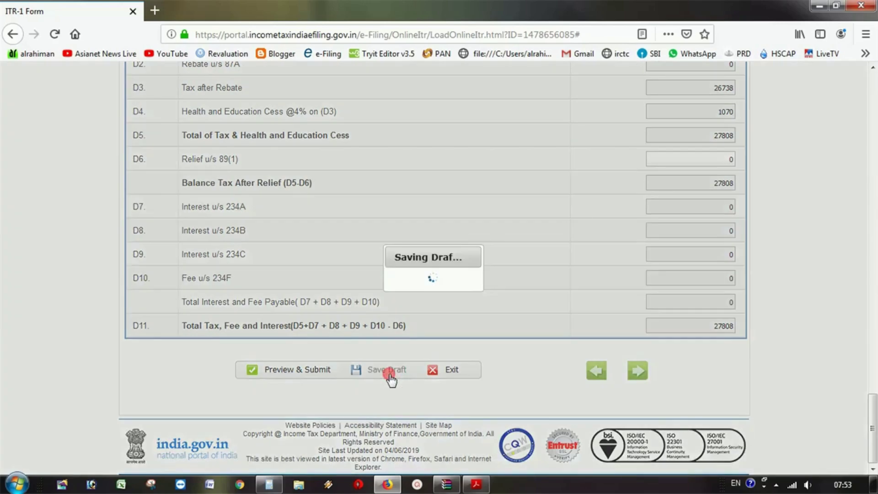
{"action": "scroll", "coordinate": [422, 347], "scroll_direction": "up", "scroll_amount": 10}
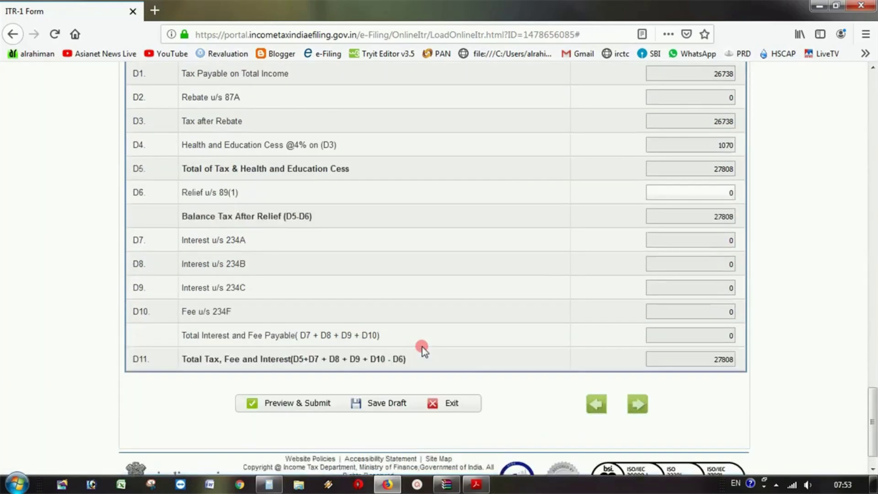
{"action": "scroll", "coordinate": [432, 339], "scroll_direction": "up", "scroll_amount": 15}
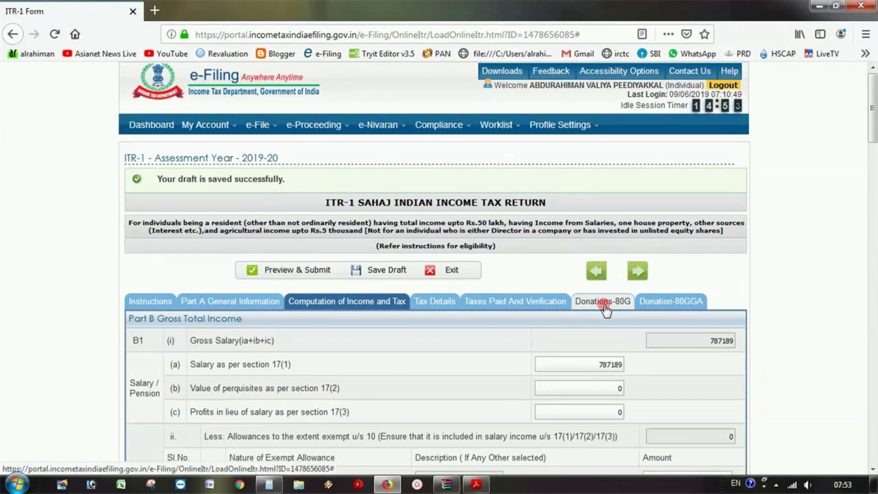
- Review the Donations-80G schedule, whose tables A through E are all empty at 0
{"action": "left_click", "coordinate": [605, 302]}
{"action": "scroll", "coordinate": [599, 314], "scroll_direction": "down", "scroll_amount": 5}
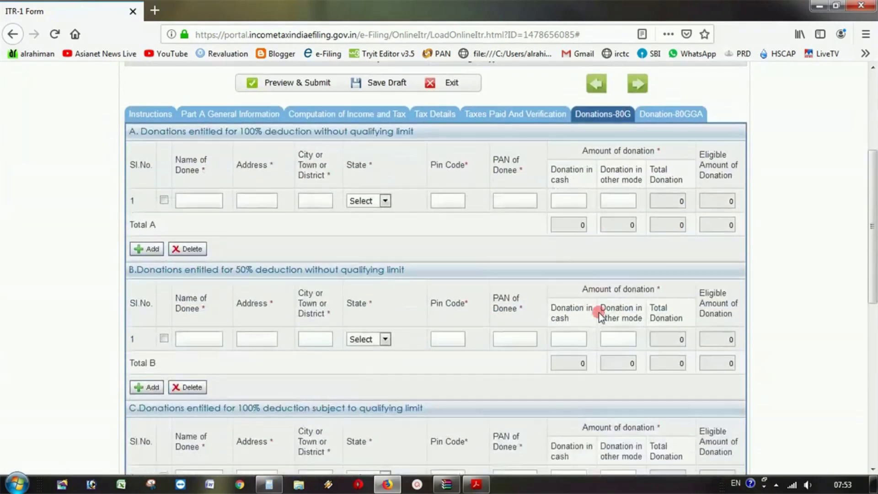
{"action": "scroll", "coordinate": [599, 316], "scroll_direction": "down", "scroll_amount": 6}
{"action": "scroll", "coordinate": [596, 314], "scroll_direction": "up", "scroll_amount": 9}
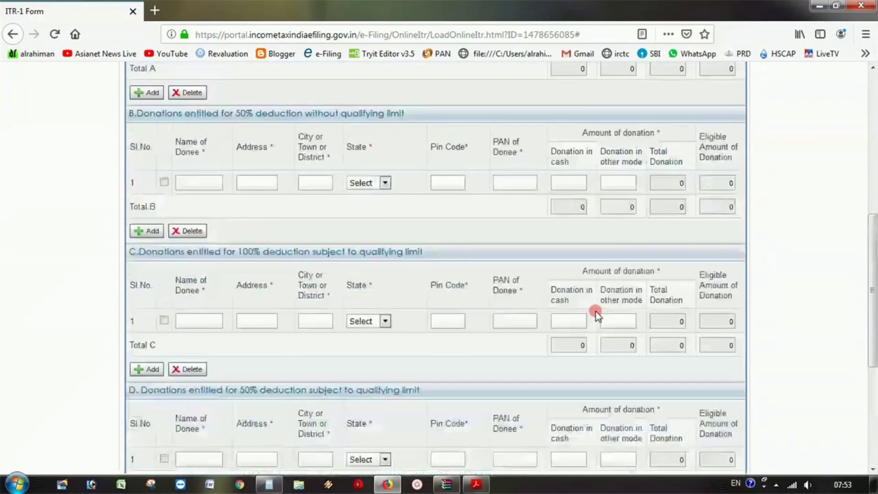
{"action": "scroll", "coordinate": [596, 312], "scroll_direction": "down", "scroll_amount": 3}
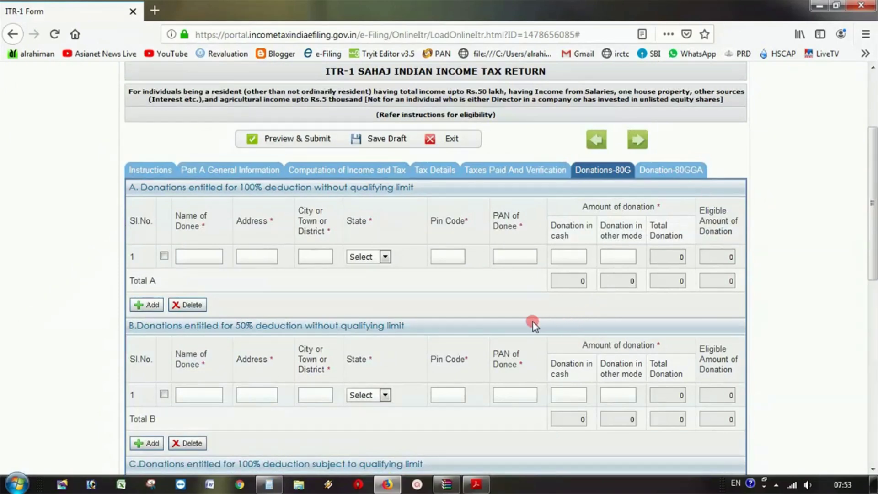
{"action": "scroll", "coordinate": [528, 321], "scroll_direction": "down", "scroll_amount": 3}
{"action": "scroll", "coordinate": [522, 319], "scroll_direction": "down", "scroll_amount": 1}
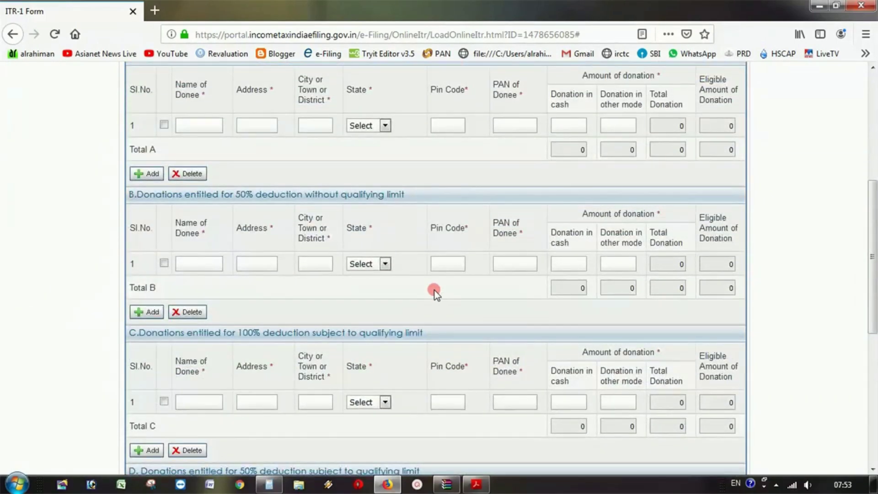
{"action": "scroll", "coordinate": [434, 290], "scroll_direction": "down", "scroll_amount": 3}
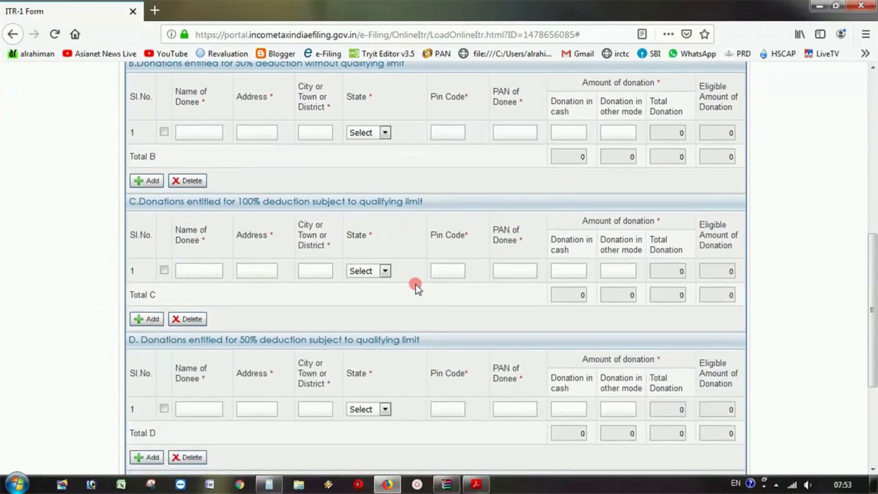
{"action": "scroll", "coordinate": [410, 281], "scroll_direction": "down", "scroll_amount": 5}
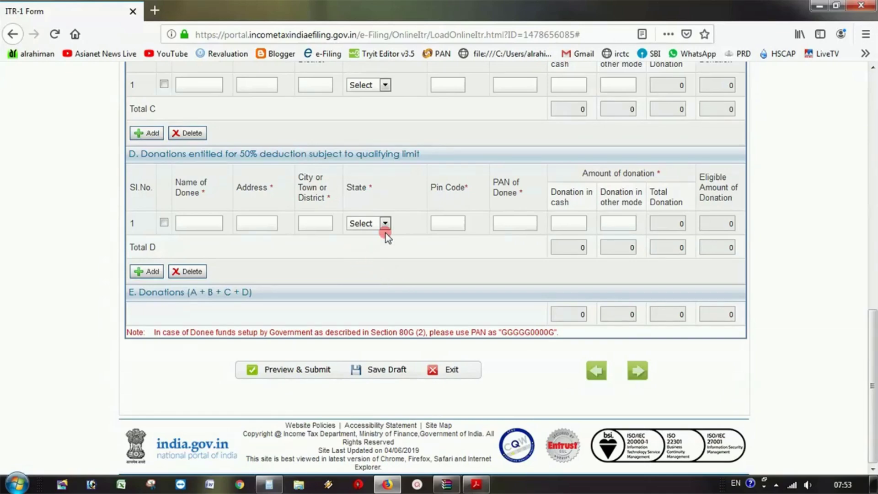
{"action": "scroll", "coordinate": [388, 231], "scroll_direction": "up", "scroll_amount": 15}
{"action": "scroll", "coordinate": [399, 242], "scroll_direction": "down", "scroll_amount": 4}
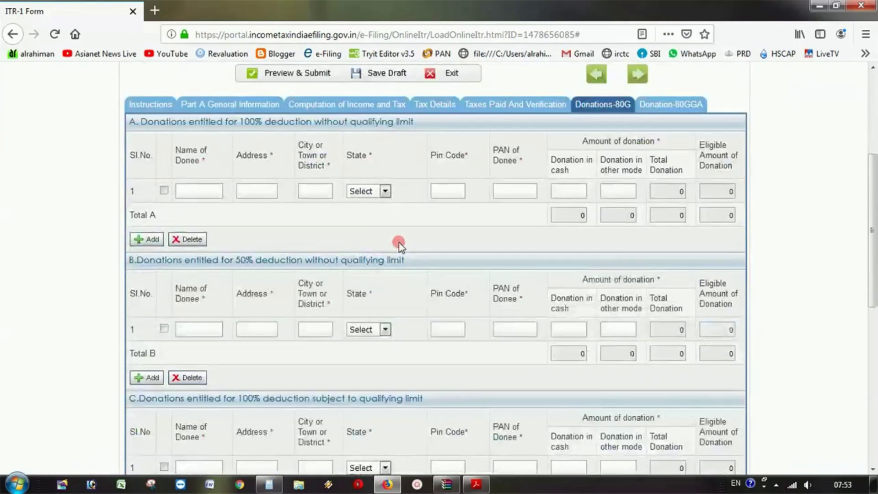
{"action": "scroll", "coordinate": [403, 245], "scroll_direction": "up", "scroll_amount": 2}
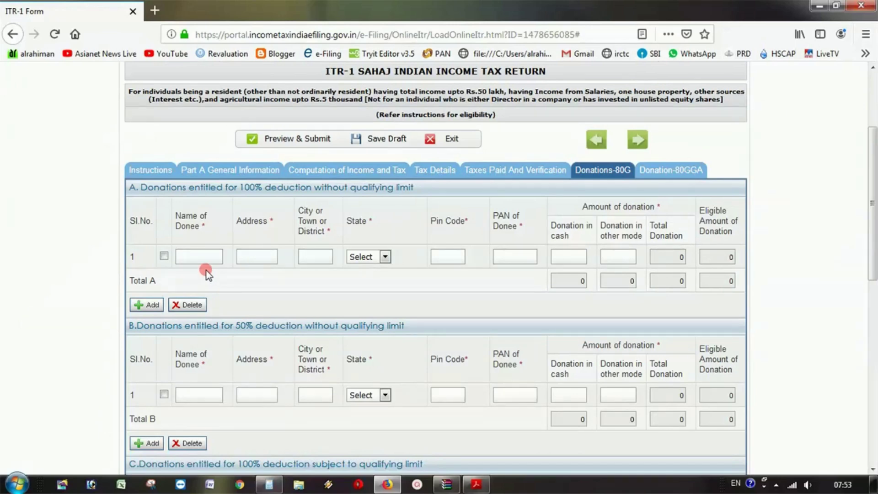
- Enter donee CMDRF, address GOVT OF KERALA, city THIRUVANANTHAPURAM in the first 80G row
{"action": "left_click", "coordinate": [195, 251]}
{"action": "type", "text": "CMDRF"}
{"action": "left_click", "coordinate": [254, 252]}
{"action": "left_click", "coordinate": [263, 259]}
{"action": "type", "text": "GOV"}
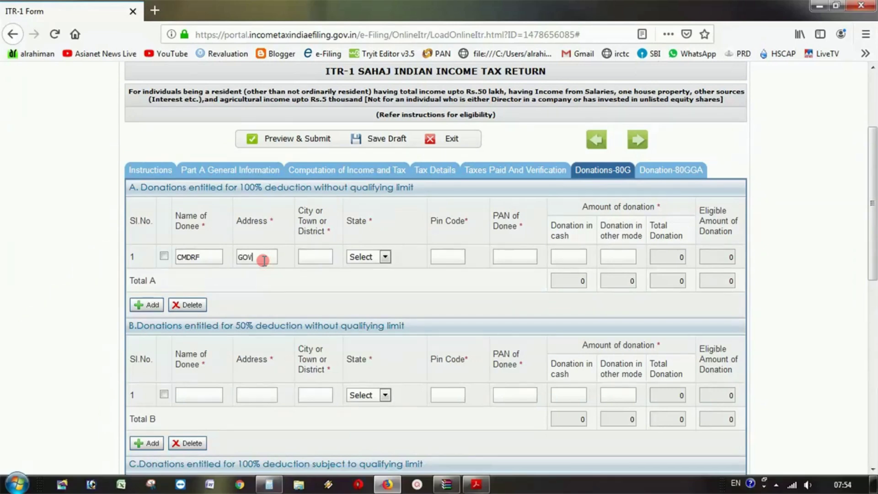
{"action": "type", "text": "T OF KERALA"}
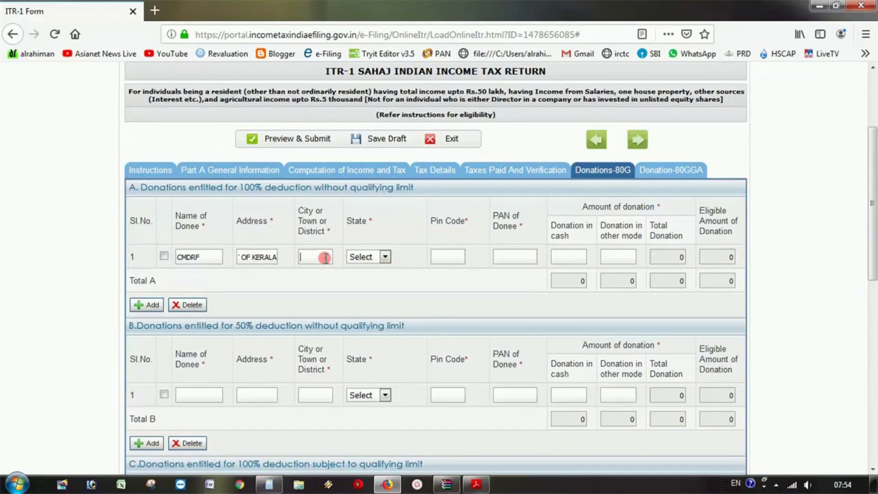
{"action": "type", "text": "THIRU"}
{"action": "type", "text": "V"}
{"action": "type", "text": "ANA"}
{"action": "type", "text": "NTHA"}
{"action": "type", "text": "PURA"}
{"action": "type", "text": "M"}
- Set the donee's state to KERALA and pin code 695021, and enter the donee's PAN
{"action": "left_click", "coordinate": [383, 256]}
{"action": "scroll", "coordinate": [402, 337], "scroll_direction": "down", "scroll_amount": 1}
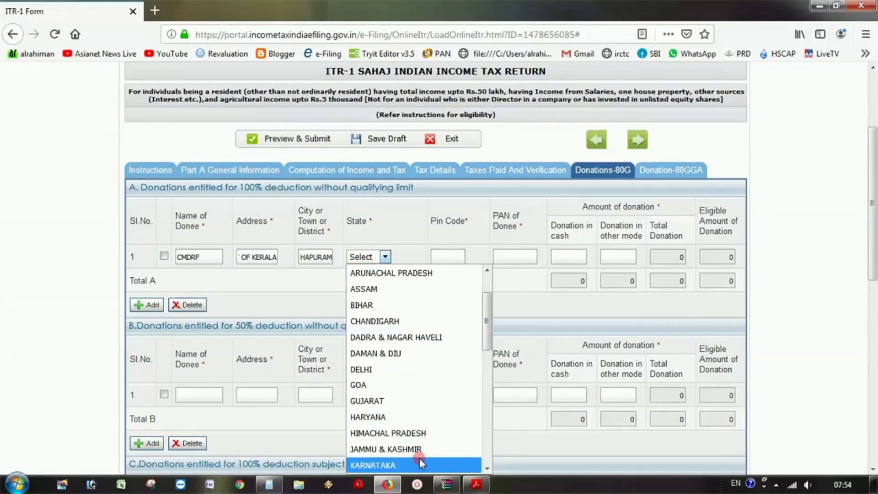
{"action": "scroll", "coordinate": [419, 457], "scroll_direction": "down", "scroll_amount": 1}
{"action": "left_click", "coordinate": [406, 434]}
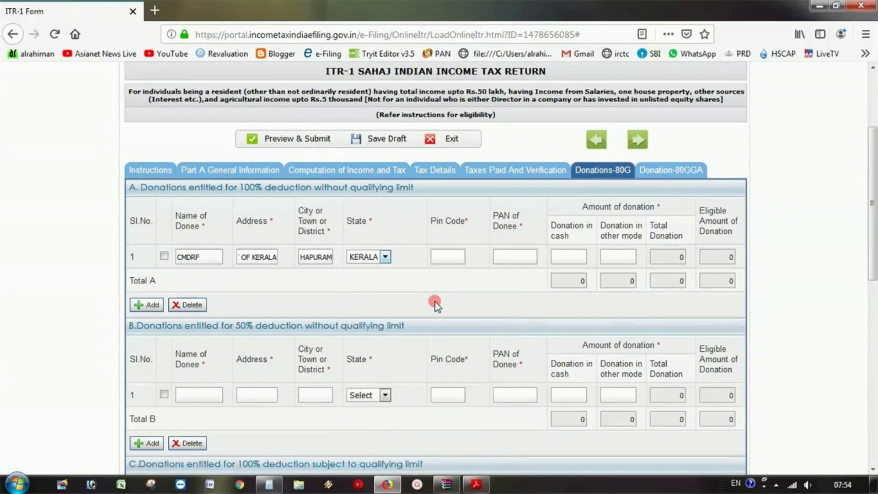
{"action": "left_click", "coordinate": [447, 258]}
{"action": "type", "text": "695021"}
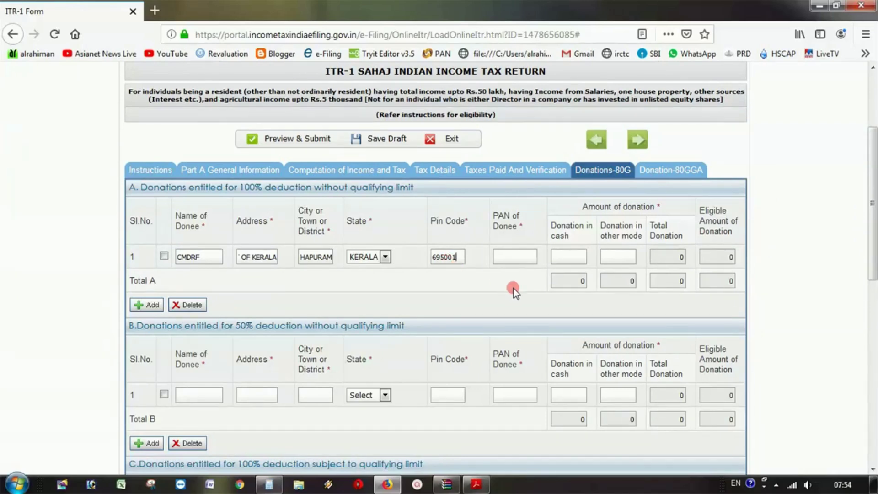
{"action": "left_click", "coordinate": [499, 257]}
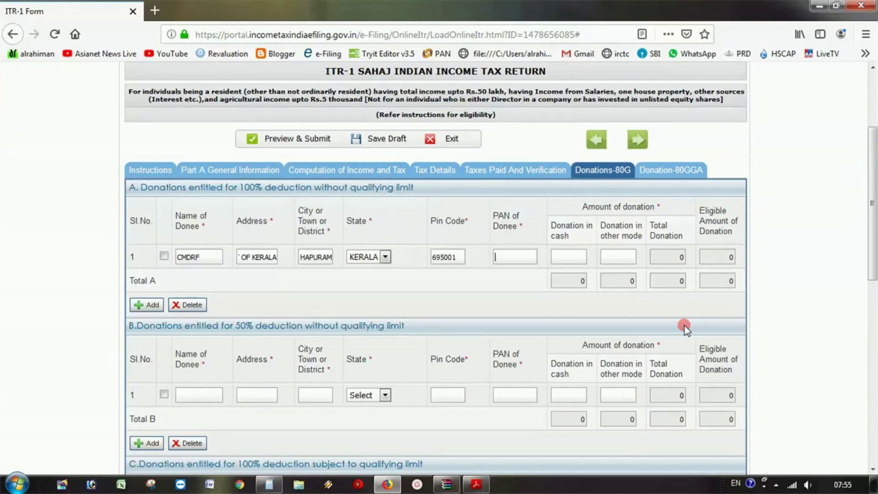
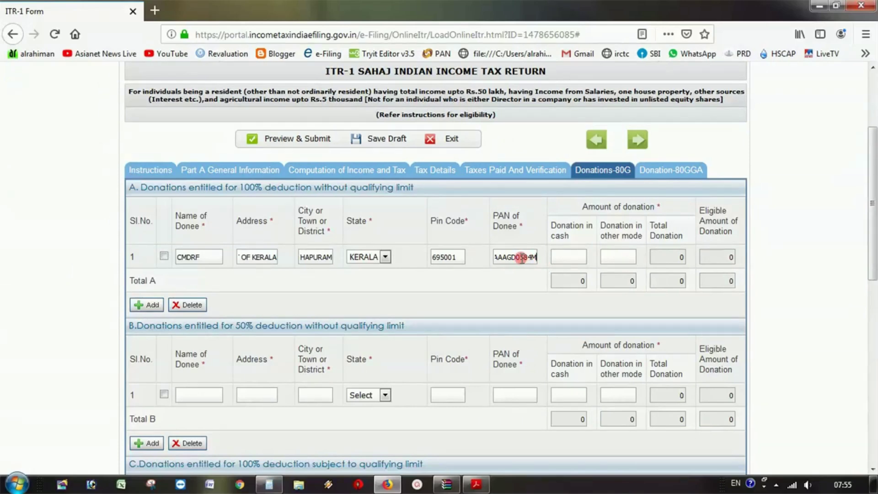
{"action": "left_click", "coordinate": [519, 259]}
{"action": "left_click_drag", "start_coordinate": [522, 259], "coordinate": [515, 261]}
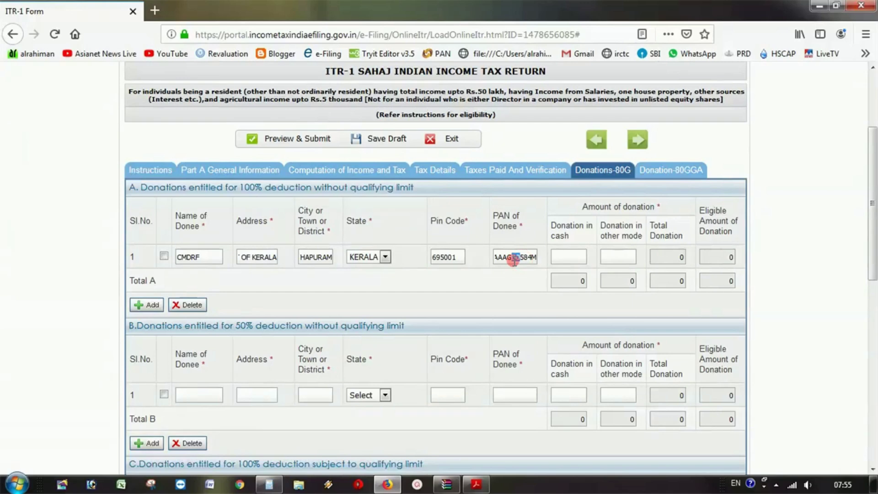
{"action": "left_click", "coordinate": [569, 262]}
- Try the cash and other-mode donation fields, then bring up ITStatement.pdf's deductions section
{"action": "left_click", "coordinate": [618, 257]}
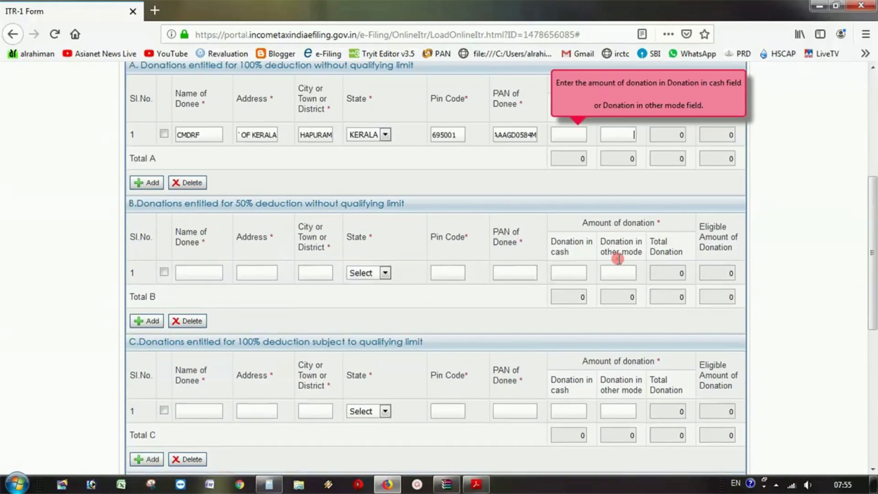
{"action": "scroll", "coordinate": [584, 182], "scroll_direction": "up", "scroll_amount": 3}
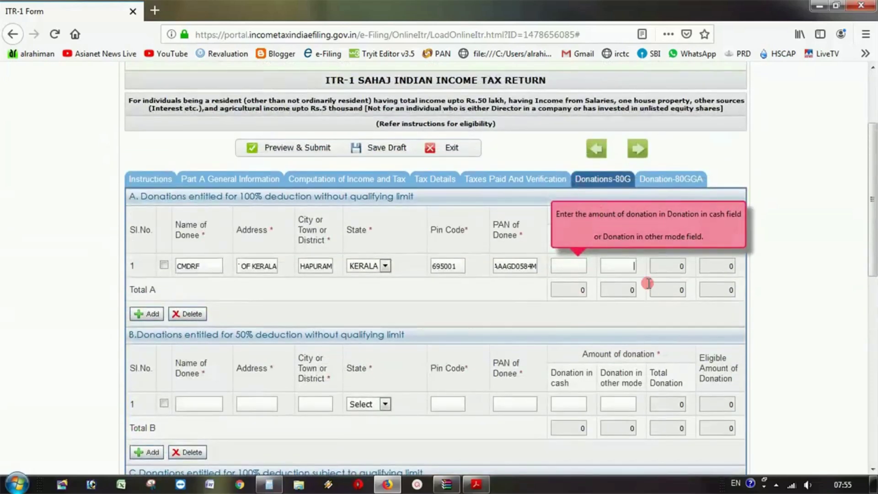
{"action": "left_click", "coordinate": [627, 266]}
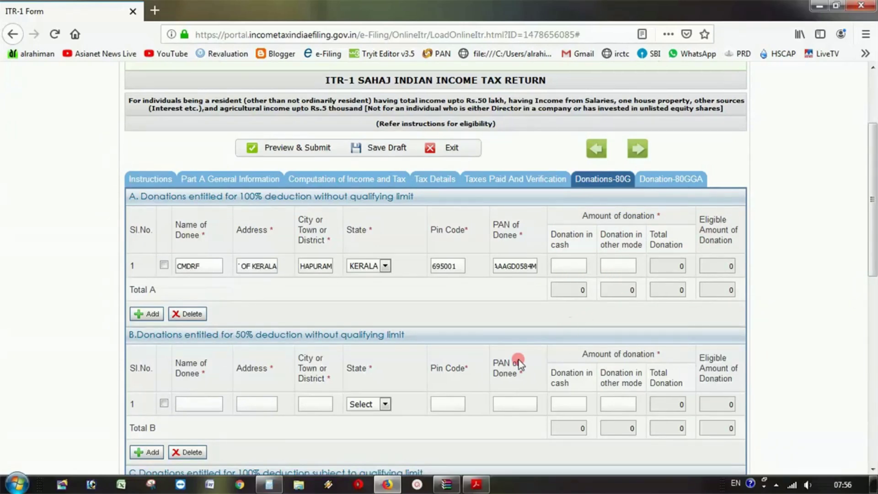
{"action": "left_click", "coordinate": [475, 484]}
{"action": "scroll", "coordinate": [448, 228], "scroll_direction": "down", "scroll_amount": 10}
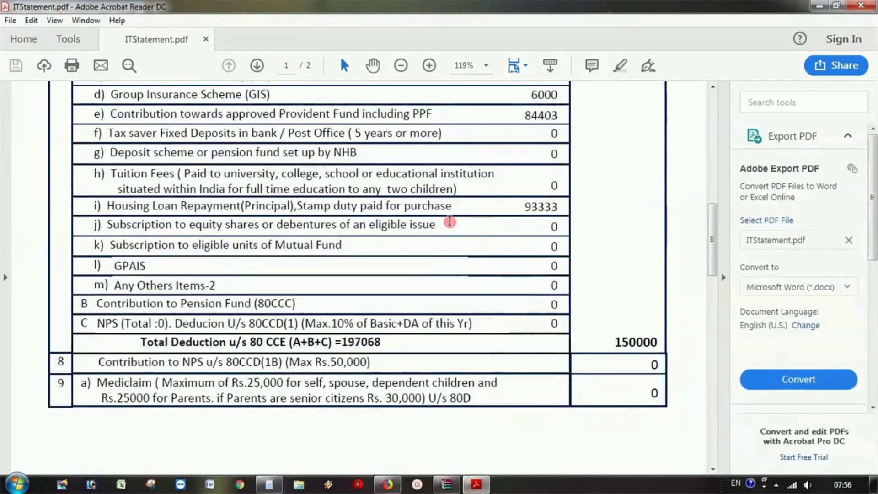
- Highlight the 80-G donation of 3964 in the statement and return to the ITR-1 form
{"action": "scroll", "coordinate": [451, 224], "scroll_direction": "up", "scroll_amount": 5}
{"action": "scroll", "coordinate": [452, 223], "scroll_direction": "down", "scroll_amount": 15}
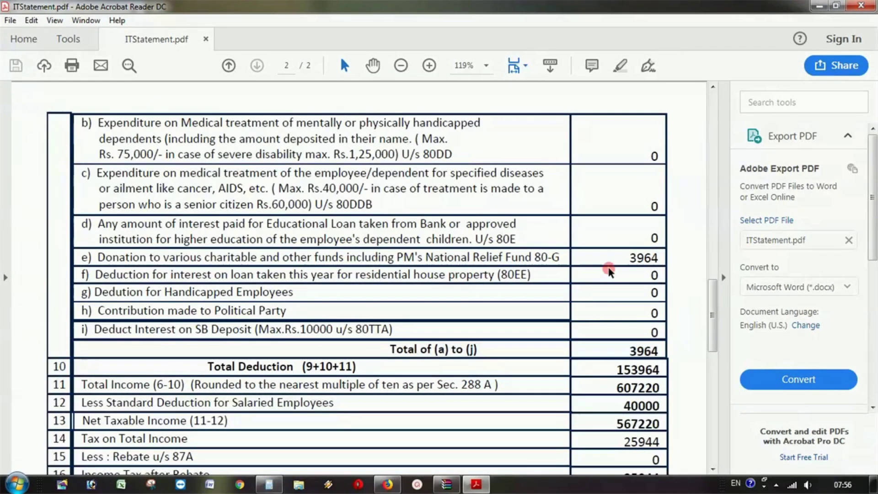
{"action": "left_click_drag", "start_coordinate": [620, 259], "coordinate": [676, 250]}
{"action": "left_click", "coordinate": [584, 245]}
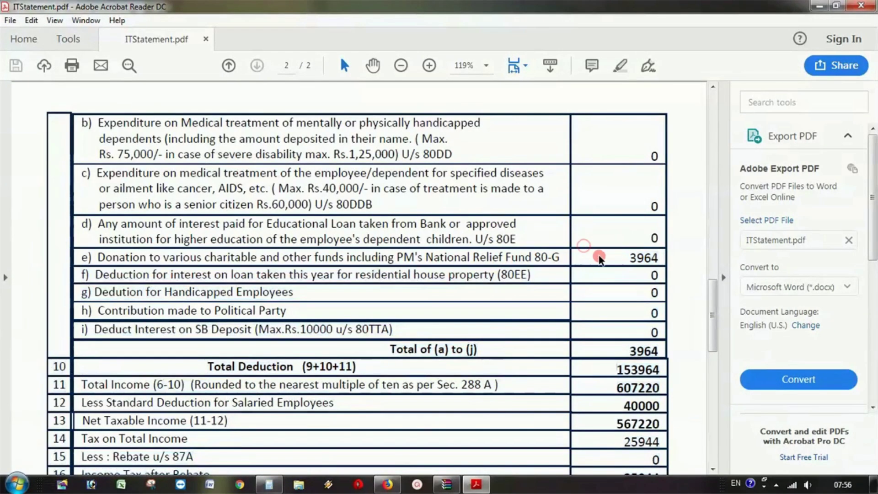
{"action": "left_click_drag", "start_coordinate": [599, 254], "coordinate": [631, 264]}
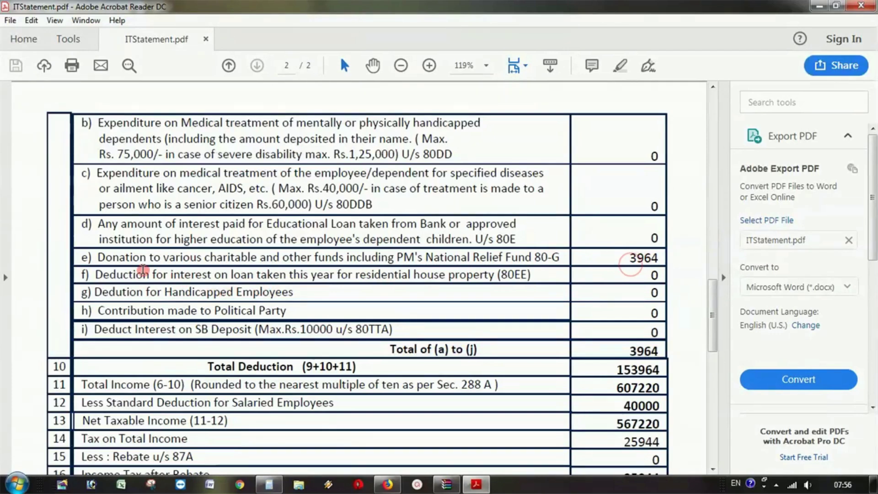
{"action": "left_click_drag", "start_coordinate": [98, 257], "coordinate": [613, 250]}
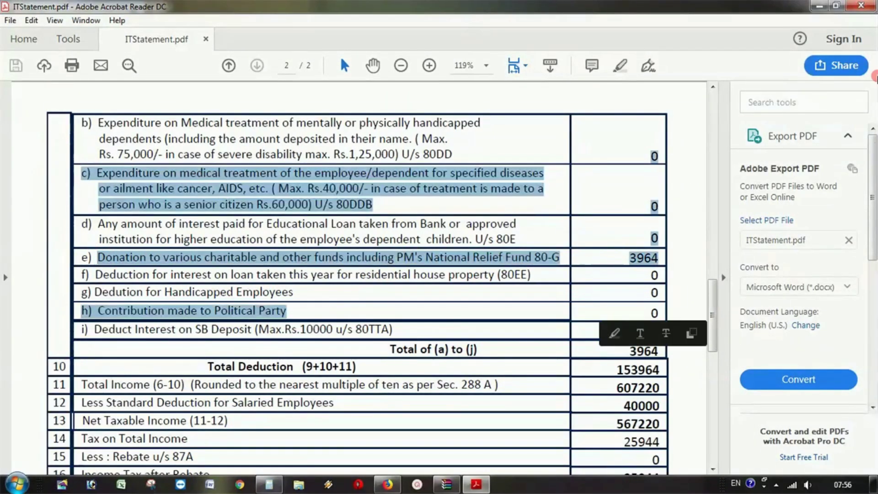
{"action": "left_click", "coordinate": [819, 6]}
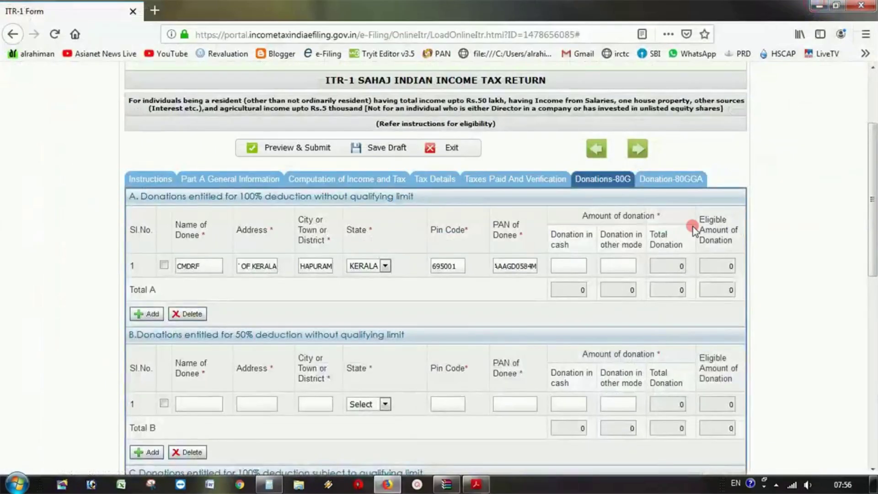
- Enter 3964 as the donation in other mode so the 80G total recalculates
{"action": "left_click", "coordinate": [626, 291]}
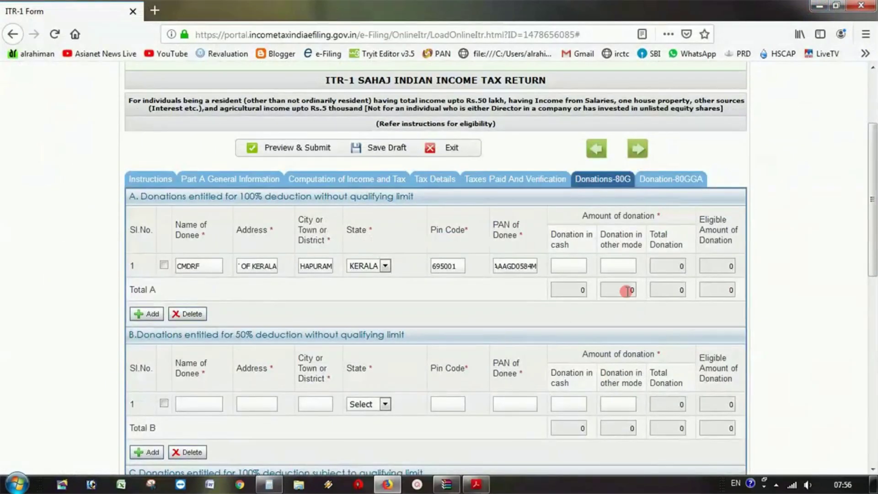
{"action": "left_click", "coordinate": [616, 261]}
{"action": "type", "text": "3964"}
{"action": "left_click", "coordinate": [659, 317]}
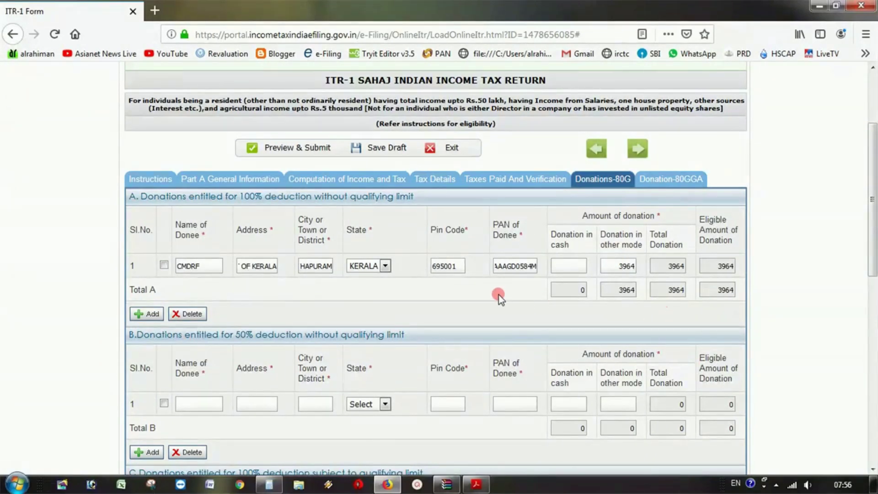
- Save the ITR-1 return as a draft
{"action": "scroll", "coordinate": [402, 294], "scroll_direction": "down", "scroll_amount": 5}
{"action": "scroll", "coordinate": [406, 245], "scroll_direction": "up", "scroll_amount": 3}
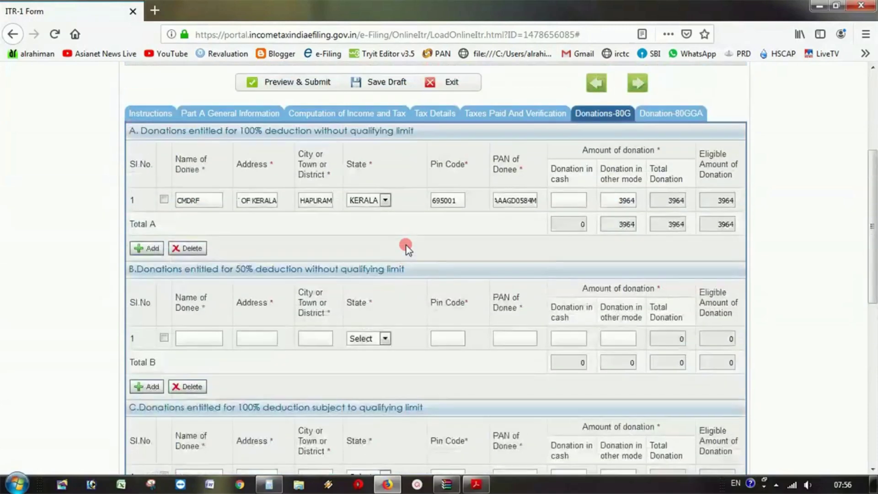
{"action": "scroll", "coordinate": [406, 246], "scroll_direction": "down", "scroll_amount": 3}
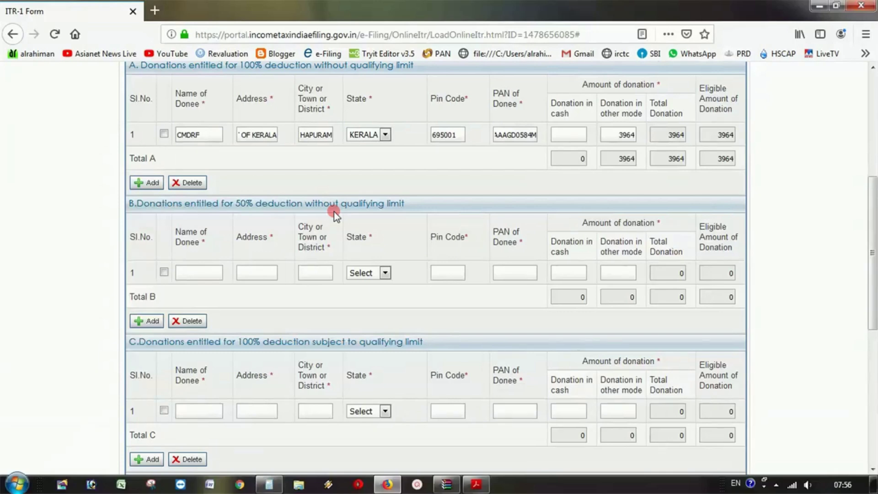
{"action": "scroll", "coordinate": [336, 212], "scroll_direction": "down", "scroll_amount": 3}
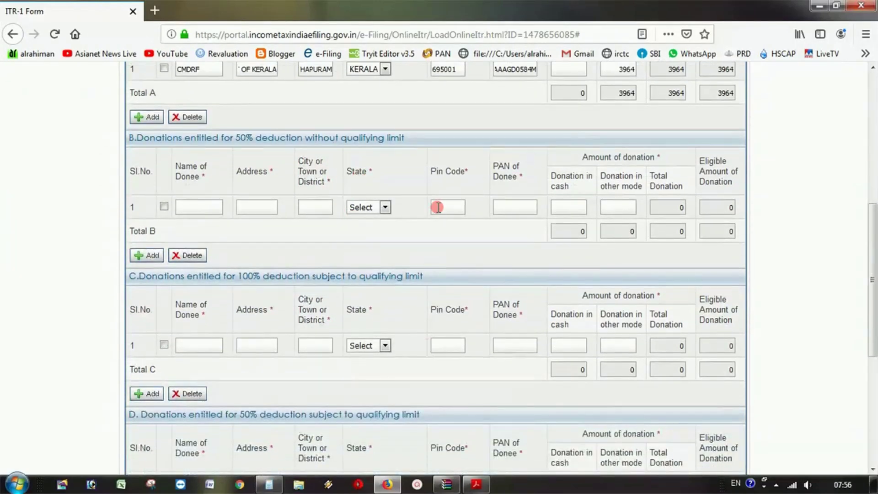
{"action": "scroll", "coordinate": [439, 207], "scroll_direction": "down", "scroll_amount": 10}
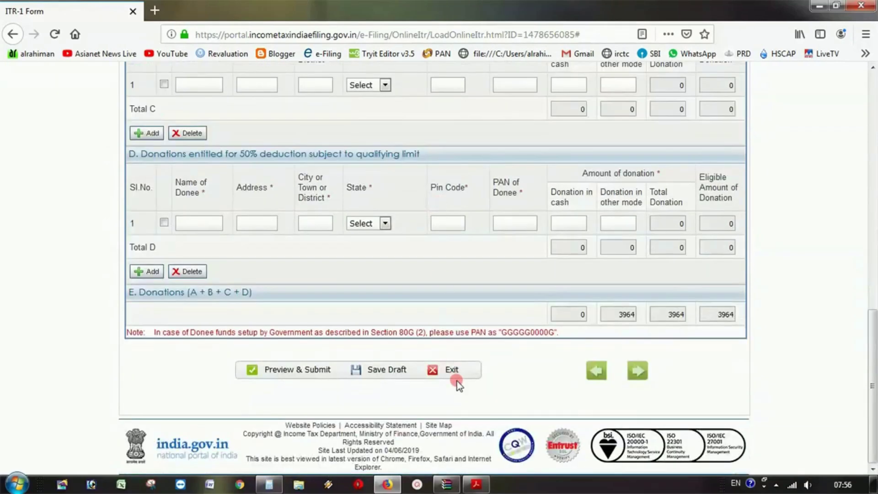
{"action": "left_click", "coordinate": [376, 371]}
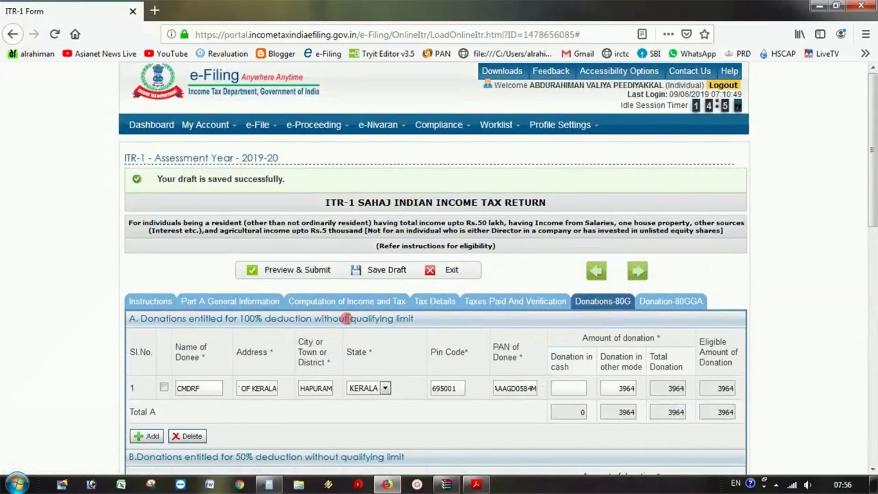
{"action": "left_click", "coordinate": [336, 305]}
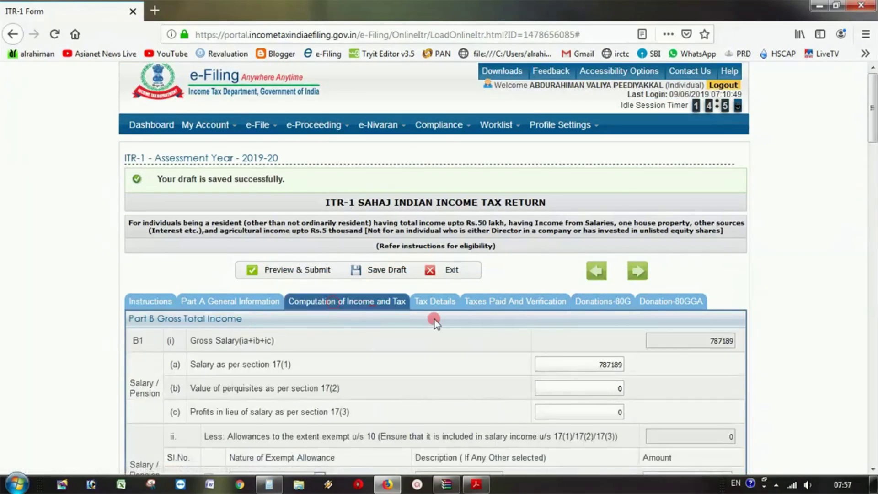
{"action": "scroll", "coordinate": [478, 337], "scroll_direction": "down", "scroll_amount": 20}
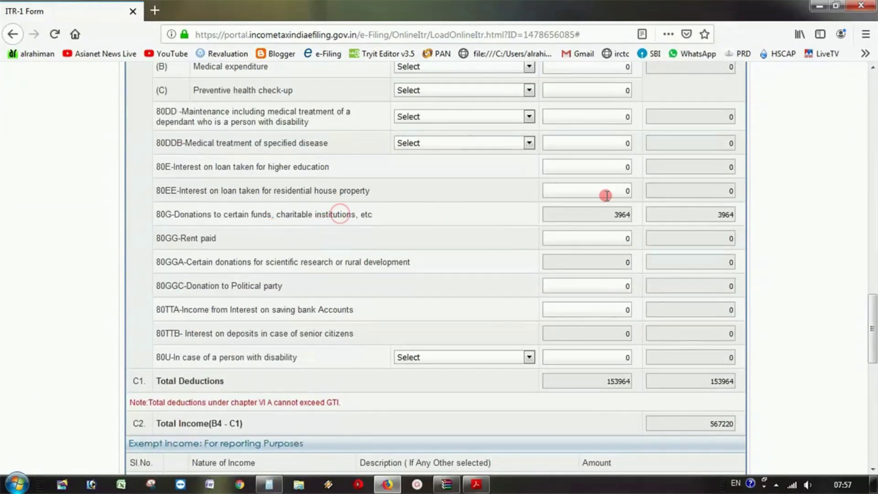
{"action": "left_click_drag", "start_coordinate": [602, 215], "coordinate": [638, 215]}
{"action": "left_click", "coordinate": [727, 215]}
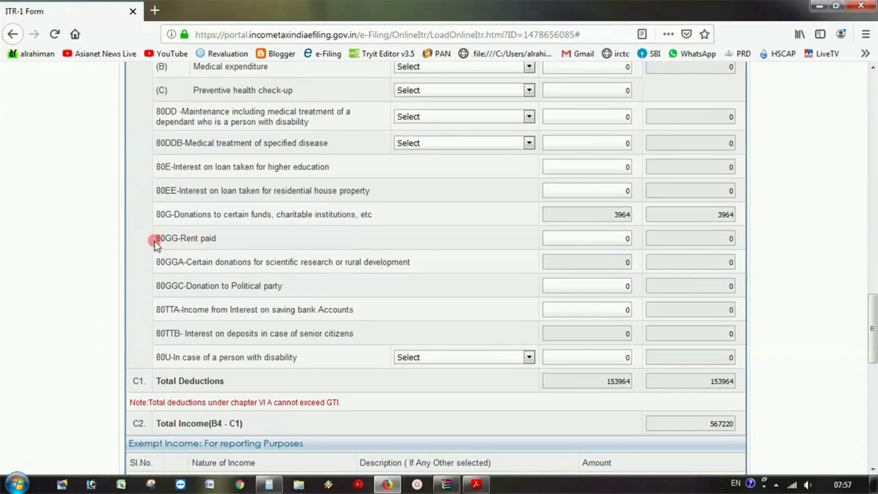
{"action": "left_click", "coordinate": [602, 241]}
{"action": "scroll", "coordinate": [599, 270], "scroll_direction": "down", "scroll_amount": 3}
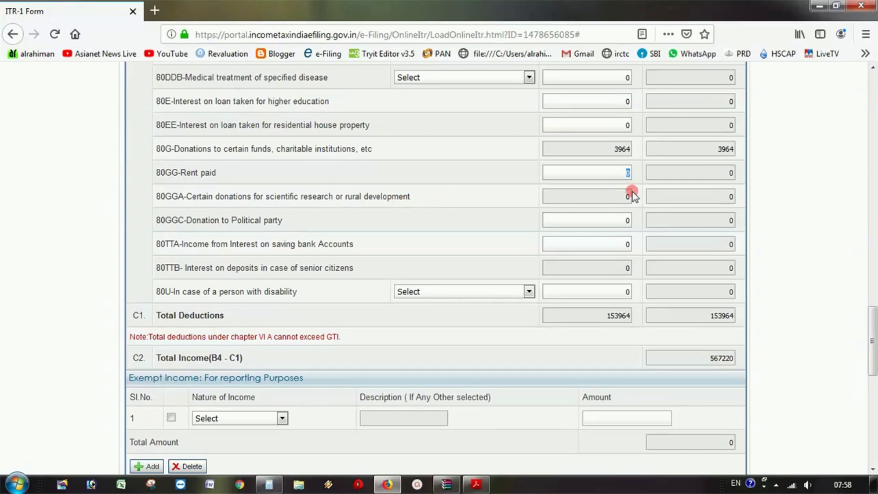
{"action": "left_click", "coordinate": [617, 195]}
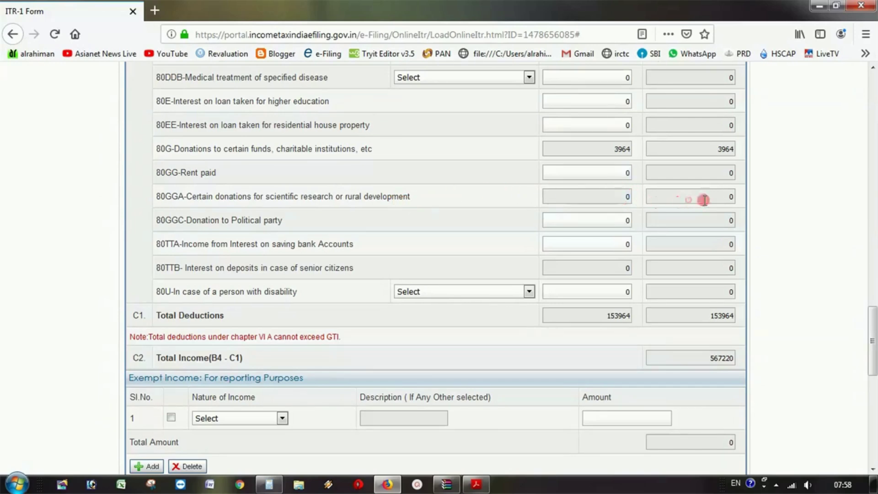
{"action": "left_click", "coordinate": [688, 198]}
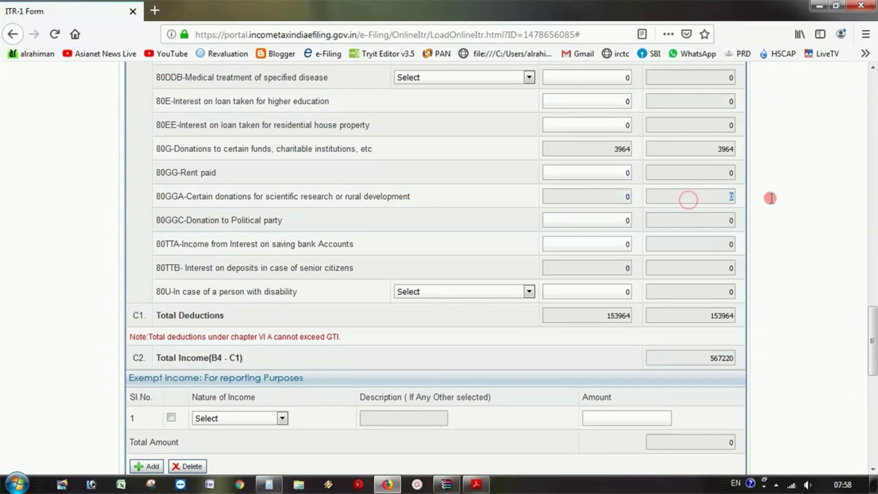
{"action": "left_click", "coordinate": [604, 196]}
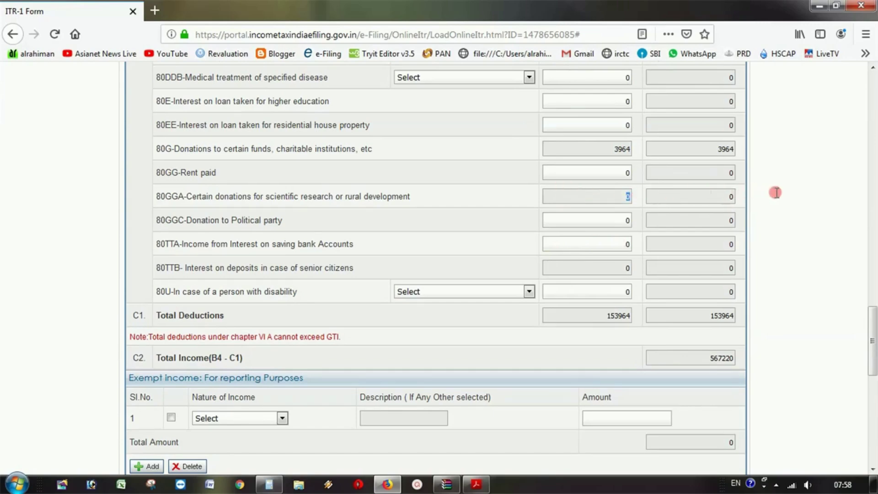
{"action": "scroll", "coordinate": [709, 210], "scroll_direction": "up", "scroll_amount": 7}
{"action": "scroll", "coordinate": [708, 216], "scroll_direction": "up", "scroll_amount": 20}
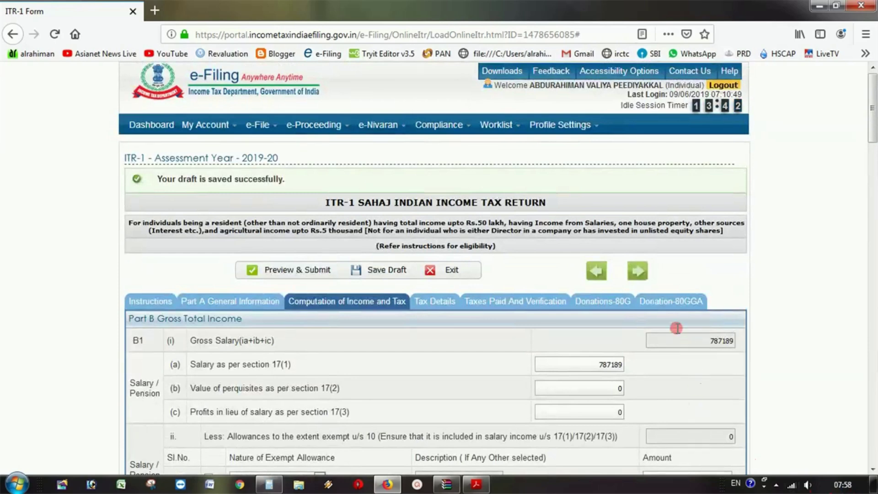
{"action": "left_click", "coordinate": [671, 303]}
{"action": "scroll", "coordinate": [669, 300], "scroll_direction": "down", "scroll_amount": 3}
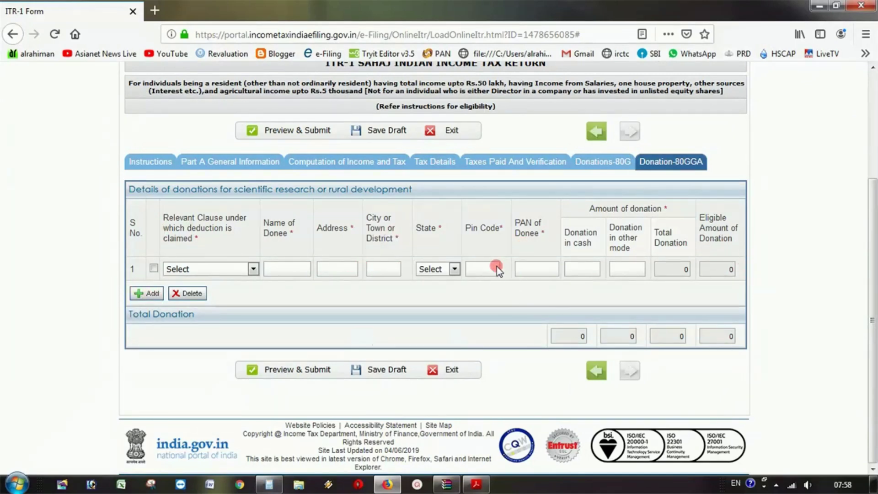
{"action": "left_click", "coordinate": [329, 162]}
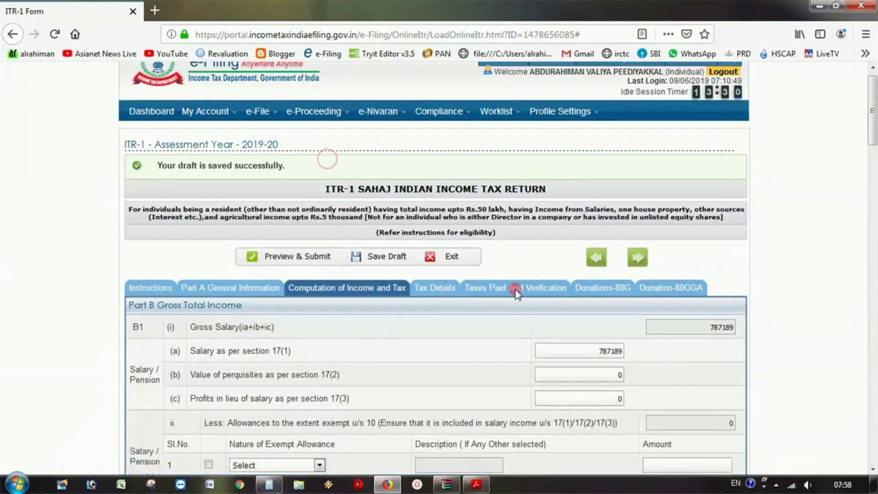
{"action": "scroll", "coordinate": [515, 238], "scroll_direction": "down", "scroll_amount": 15}
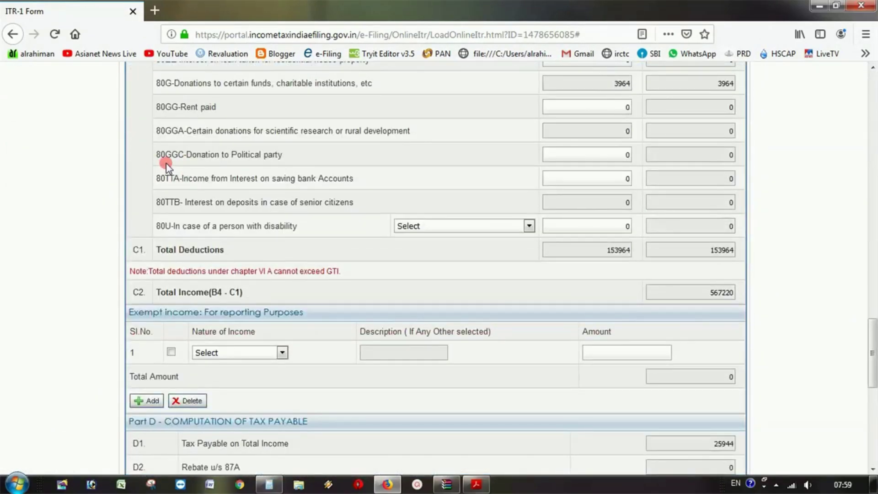
{"action": "double_click", "coordinate": [619, 155]}
{"action": "left_click", "coordinate": [167, 177]}
{"action": "double_click", "coordinate": [589, 178]}
{"action": "double_click", "coordinate": [618, 174]}
{"action": "left_click", "coordinate": [704, 202]}
{"action": "left_click", "coordinate": [613, 204]}
{"action": "left_click", "coordinate": [714, 204]}
{"action": "scroll", "coordinate": [431, 260], "scroll_direction": "down", "scroll_amount": 1}
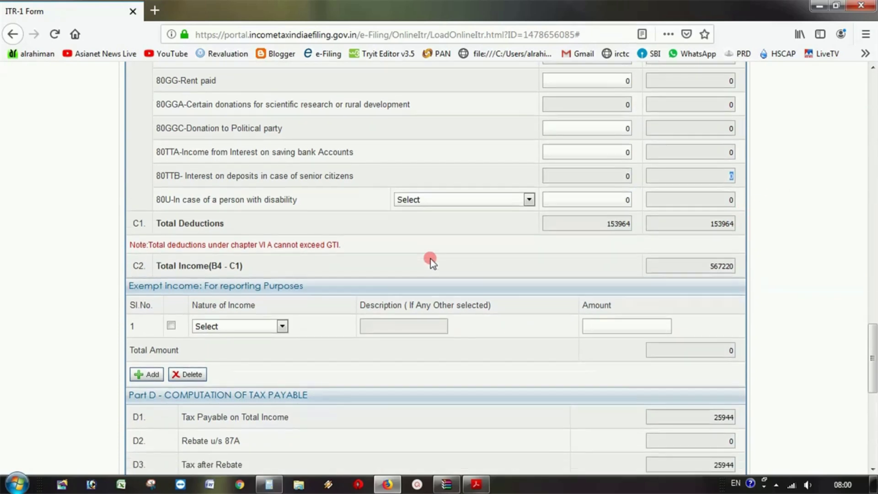
{"action": "scroll", "coordinate": [430, 259], "scroll_direction": "down", "scroll_amount": 4}
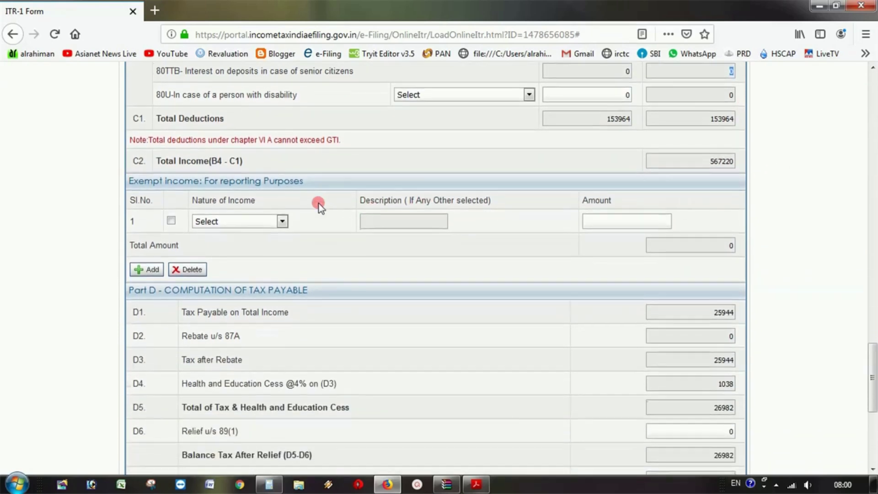
{"action": "left_click", "coordinate": [173, 94]}
- Set the 80U category to Self with Disability with 80000 claimed
{"action": "left_click", "coordinate": [504, 94]}
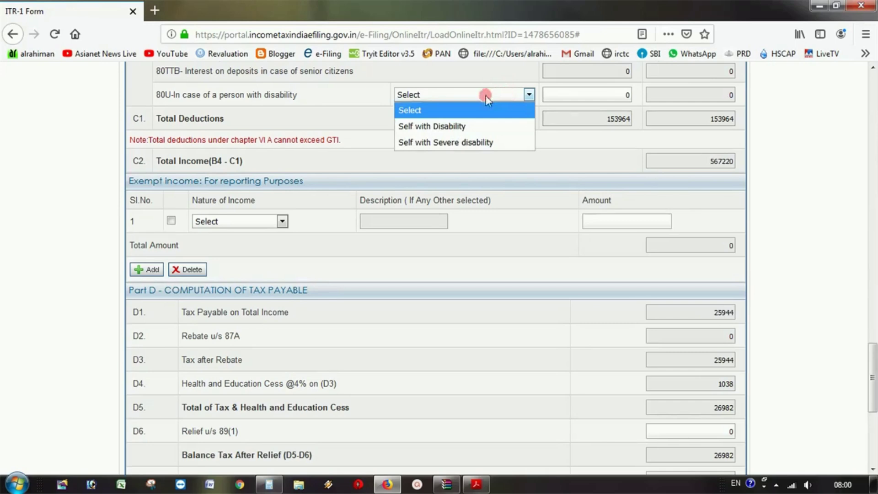
{"action": "left_click", "coordinate": [471, 128]}
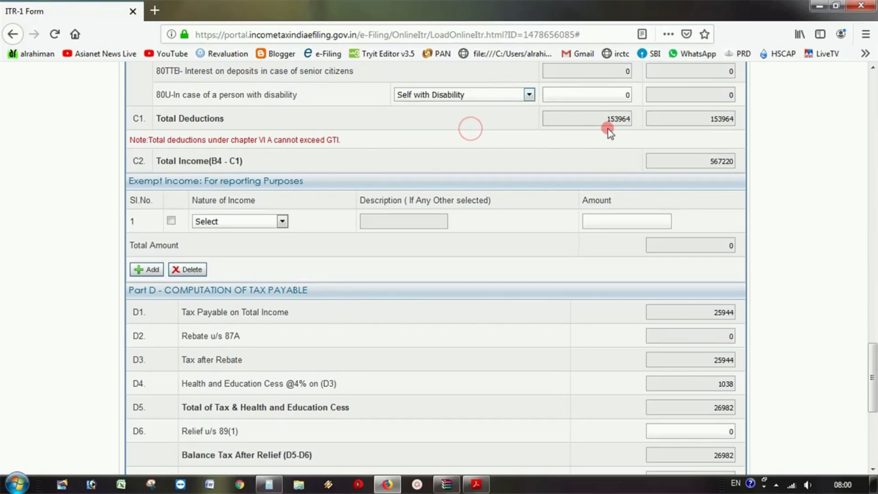
{"action": "type", "text": "80000"}
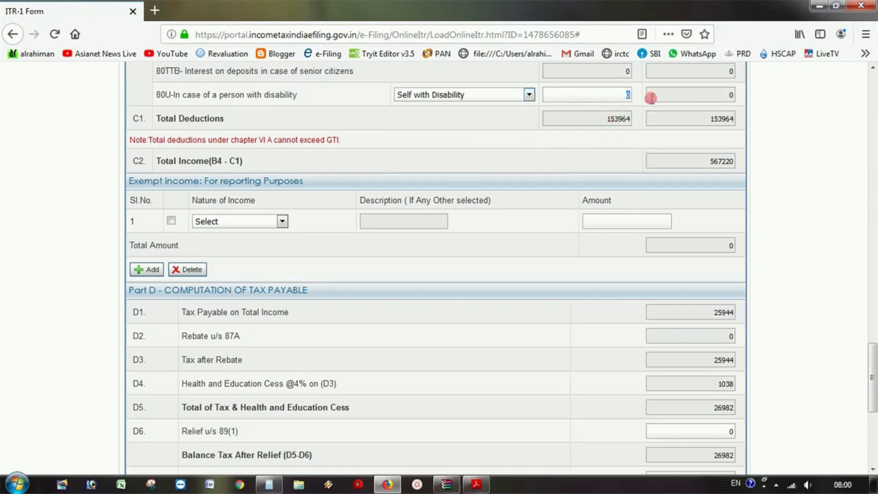
{"action": "left_click", "coordinate": [567, 110]}
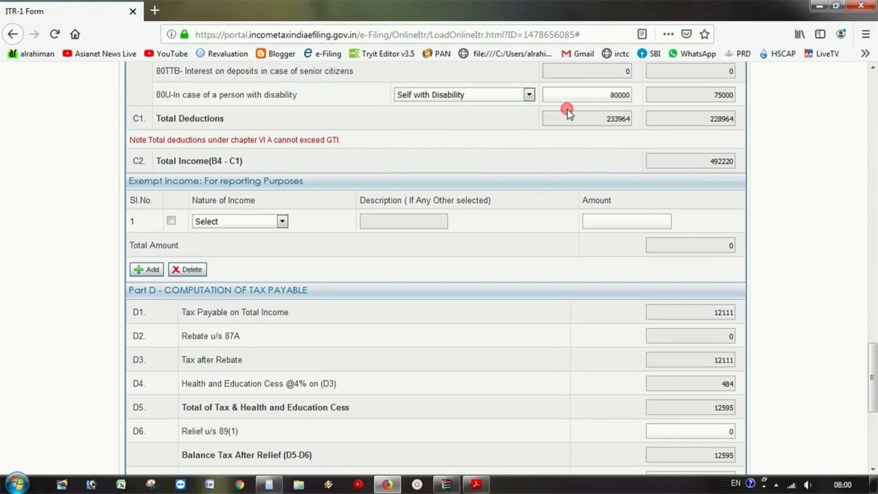
{"action": "double_click", "coordinate": [587, 94]}
{"action": "left_click", "coordinate": [480, 87]}
- Change the 80U category to Self with Severe disability and claim 130000
{"action": "left_click", "coordinate": [477, 93]}
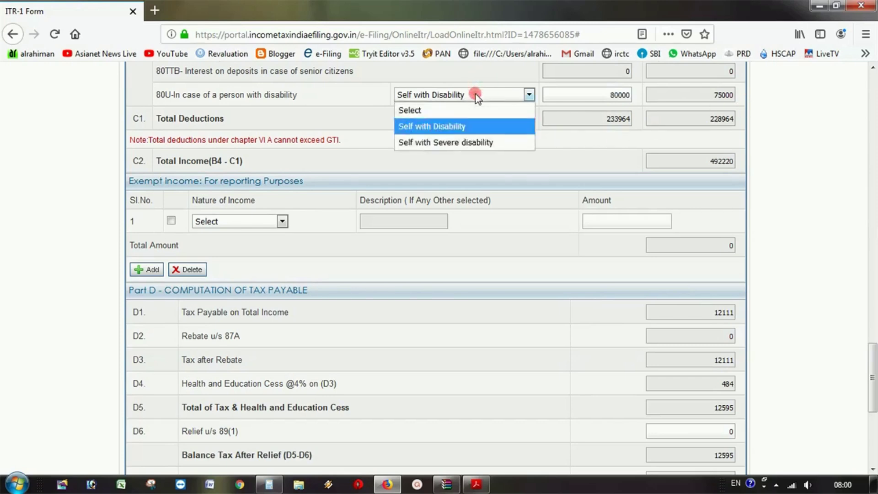
{"action": "left_click", "coordinate": [472, 145]}
{"action": "double_click", "coordinate": [596, 94]}
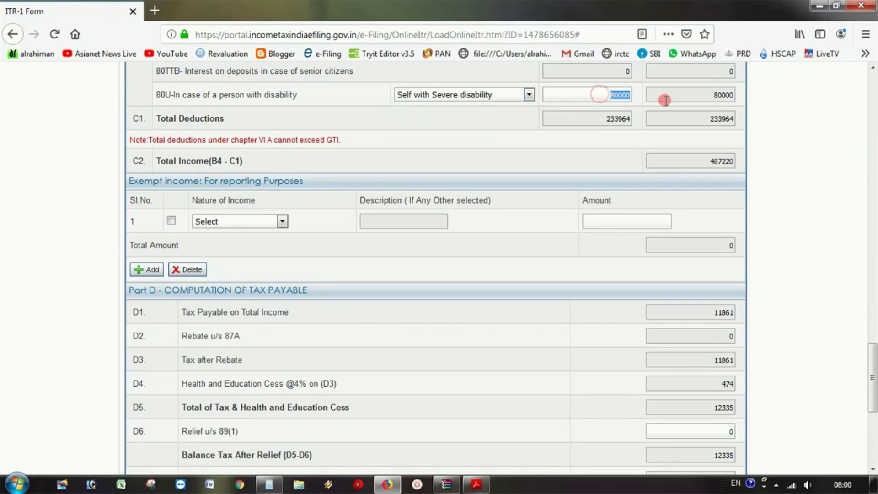
{"action": "type", "text": "1300"}
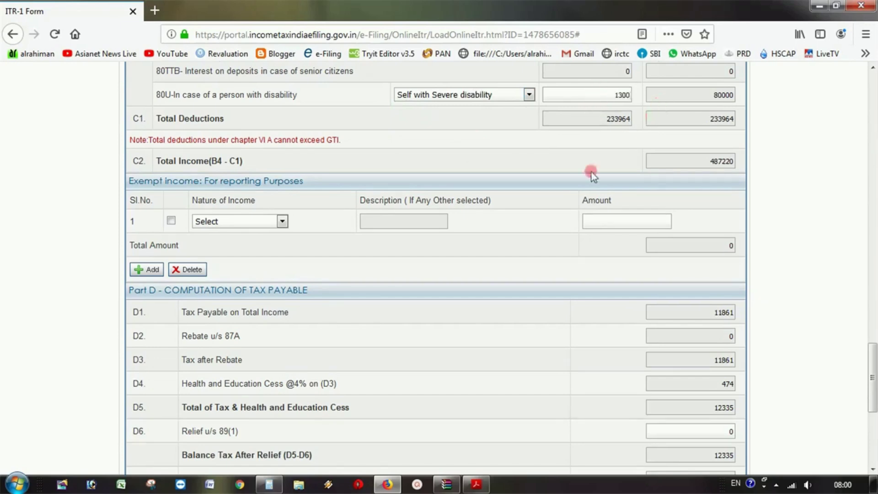
{"action": "type", "text": "00"}
{"action": "left_click", "coordinate": [604, 119]}
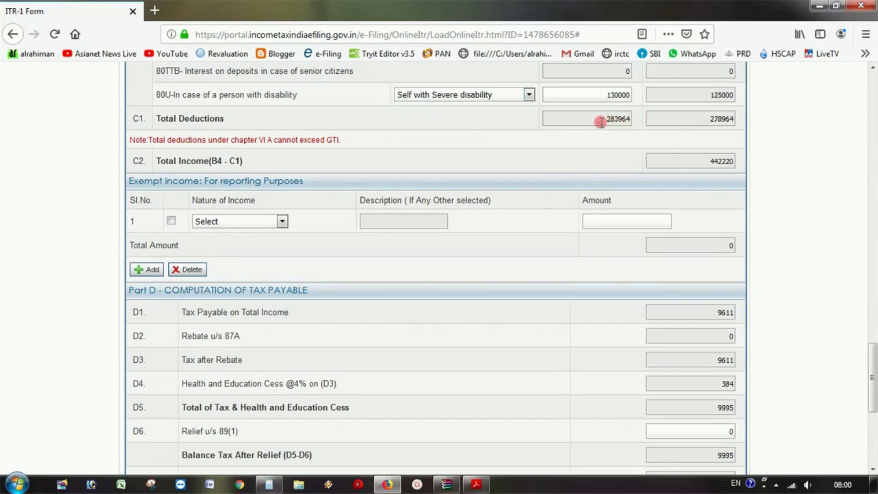
- Clear the 80U amount to 0 and check the total income of 567220
{"action": "double_click", "coordinate": [696, 95]}
{"action": "double_click", "coordinate": [597, 93]}
{"action": "key", "text": "BackSpace"}
{"action": "left_click", "coordinate": [619, 173]}
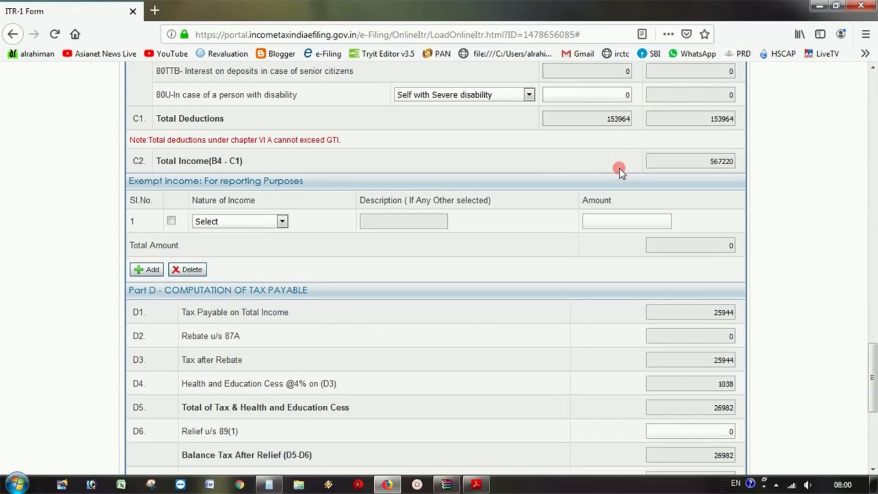
{"action": "scroll", "coordinate": [613, 180], "scroll_direction": "up", "scroll_amount": 4}
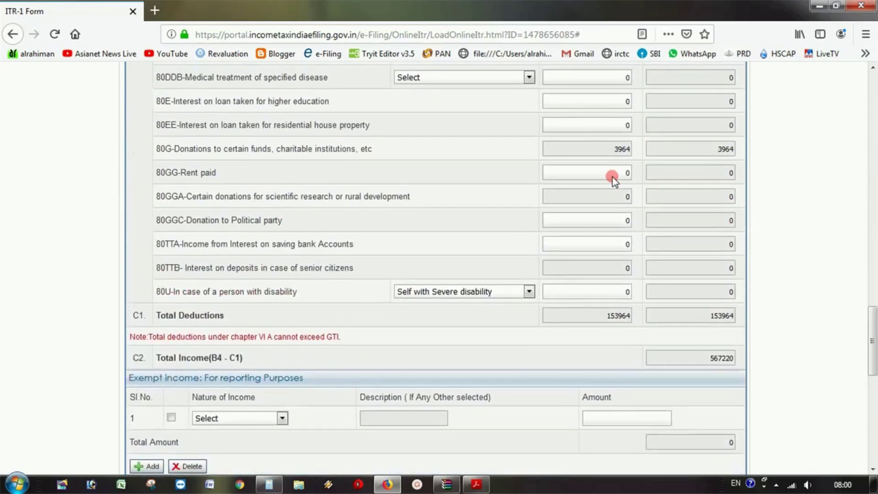
{"action": "scroll", "coordinate": [612, 177], "scroll_direction": "up", "scroll_amount": 4}
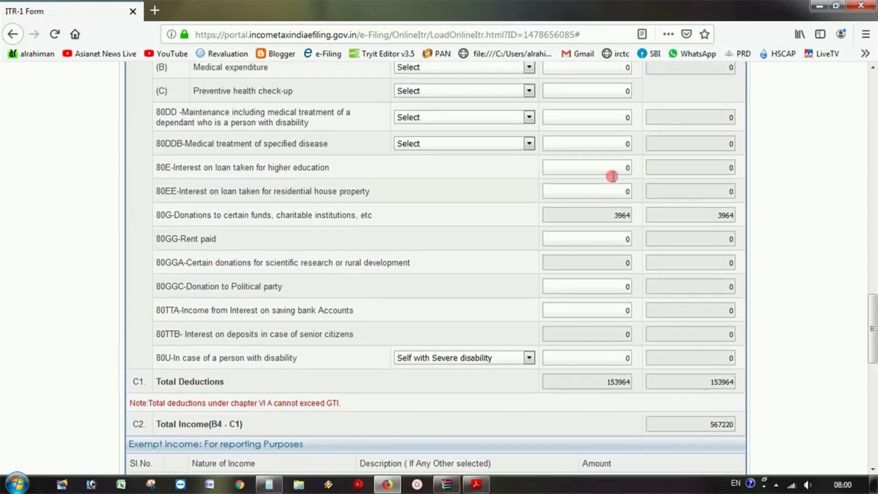
{"action": "scroll", "coordinate": [612, 176], "scroll_direction": "down", "scroll_amount": 5}
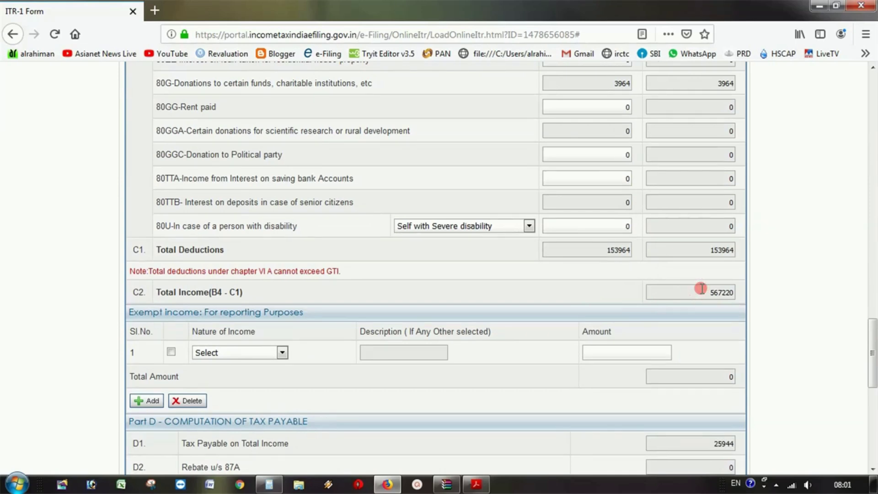
{"action": "left_click_drag", "start_coordinate": [700, 288], "coordinate": [752, 291]}
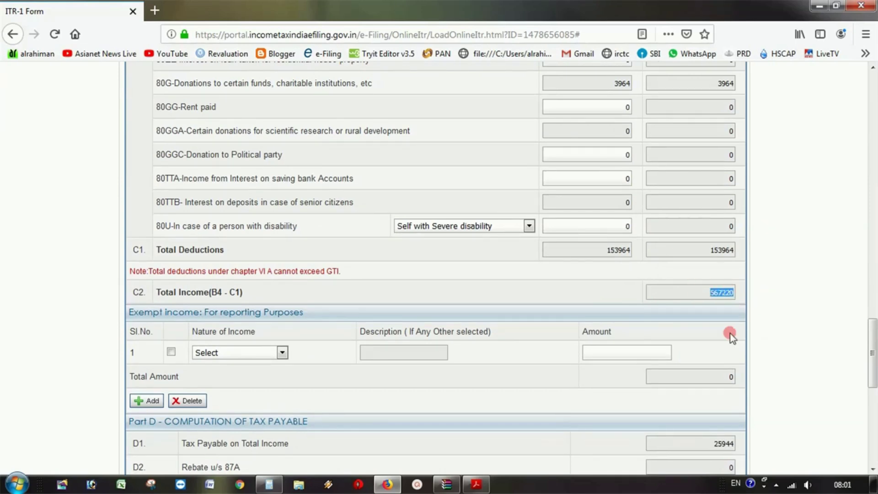
- In ITStatement.pdf, highlight the Net Taxable Income row showing 567220
{"action": "left_click", "coordinate": [475, 484]}
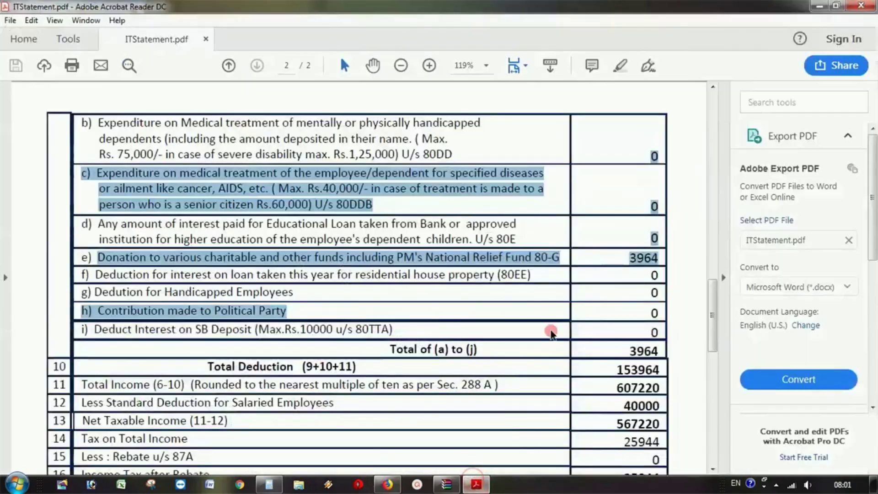
{"action": "scroll", "coordinate": [552, 320], "scroll_direction": "down", "scroll_amount": 3}
{"action": "left_click", "coordinate": [579, 296]}
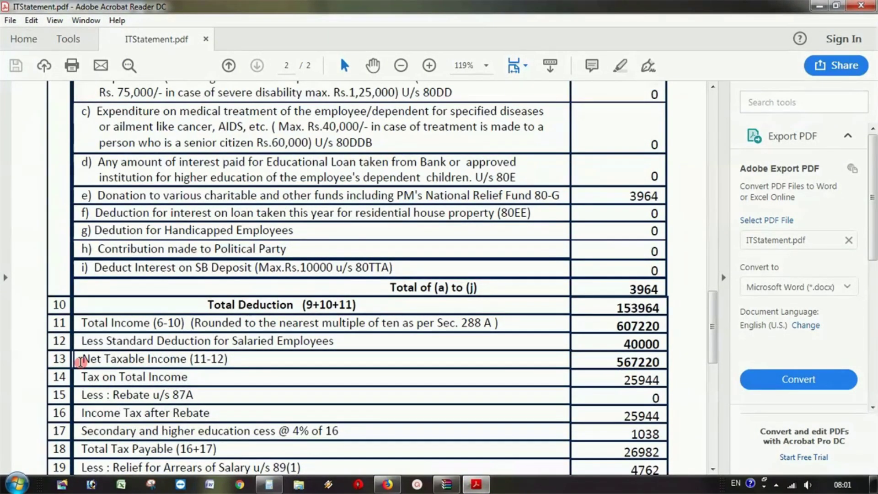
{"action": "left_click_drag", "start_coordinate": [81, 360], "coordinate": [622, 360]}
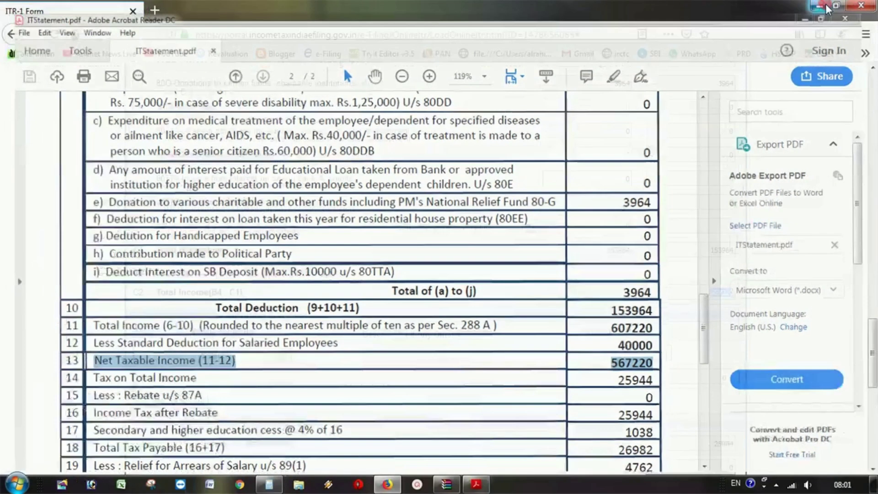
- Return to the ITR-1 form at the exempt income table and Part D rows
{"action": "left_click", "coordinate": [826, 7]}
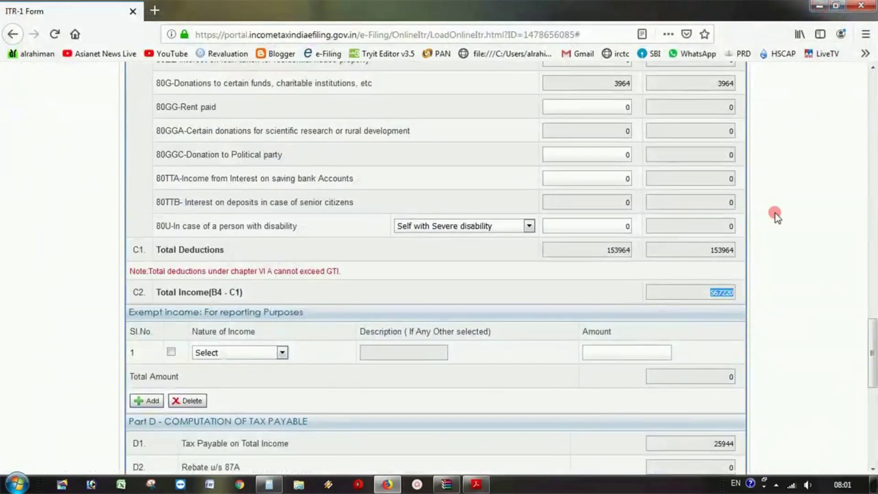
{"action": "scroll", "coordinate": [786, 295], "scroll_direction": "down", "scroll_amount": 3}
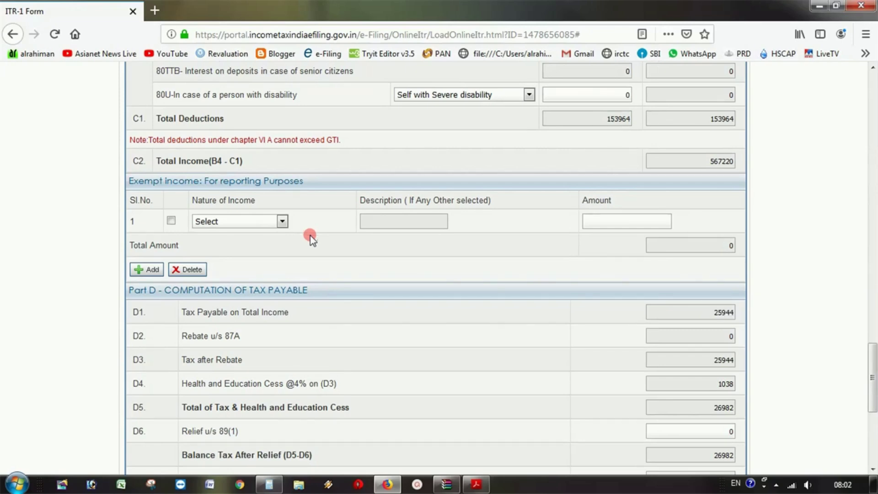
{"action": "left_click", "coordinate": [282, 222]}
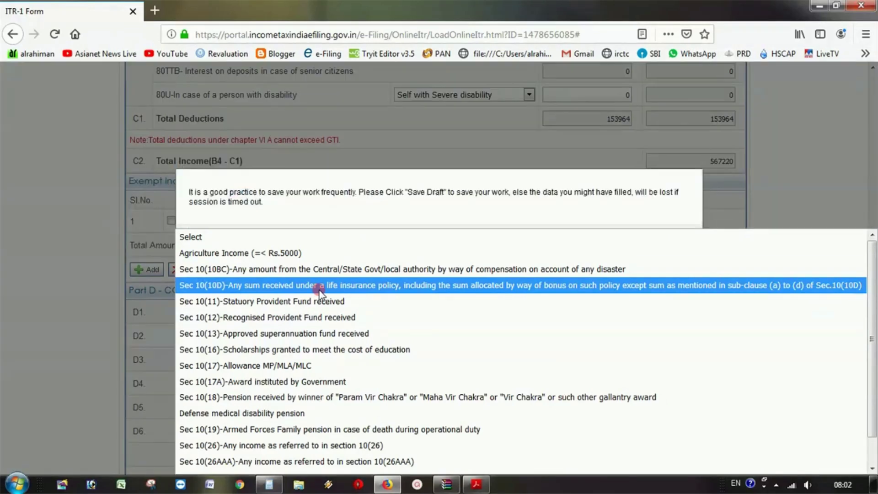
{"action": "left_click", "coordinate": [325, 286]}
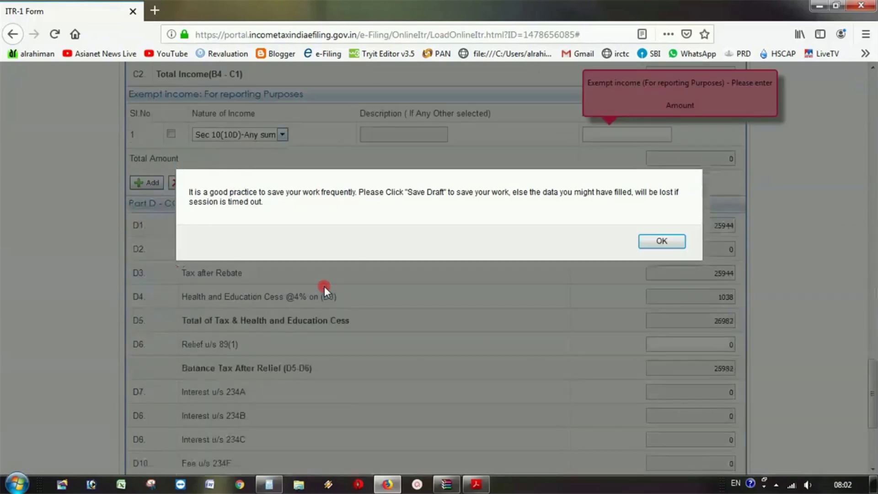
{"action": "left_click", "coordinate": [662, 242]}
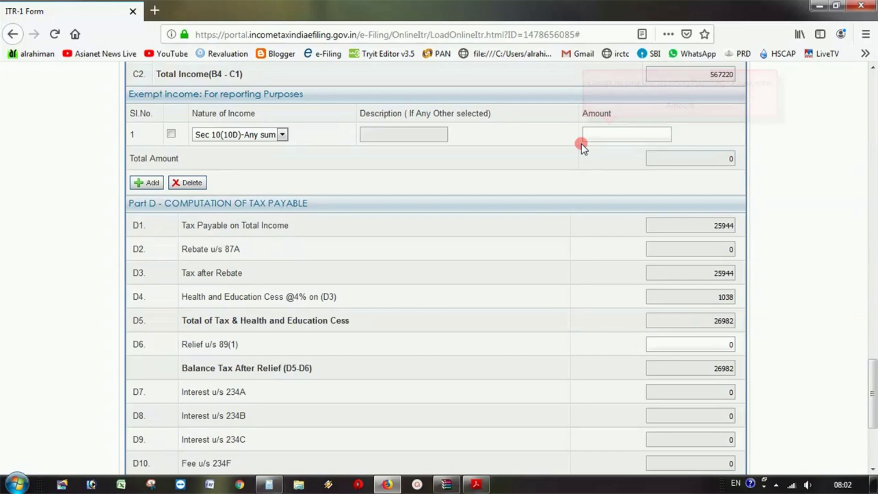
{"action": "scroll", "coordinate": [580, 142], "scroll_direction": "up", "scroll_amount": 5}
{"action": "left_click", "coordinate": [665, 263]}
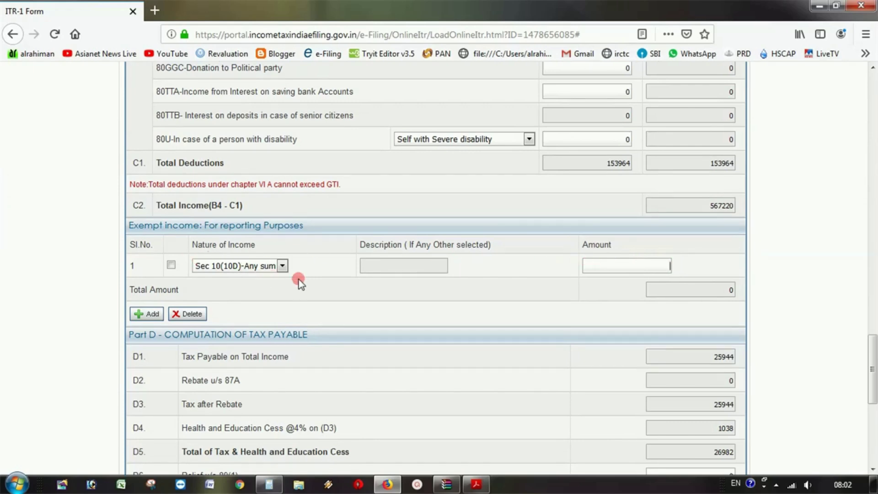
{"action": "left_click", "coordinate": [278, 266]}
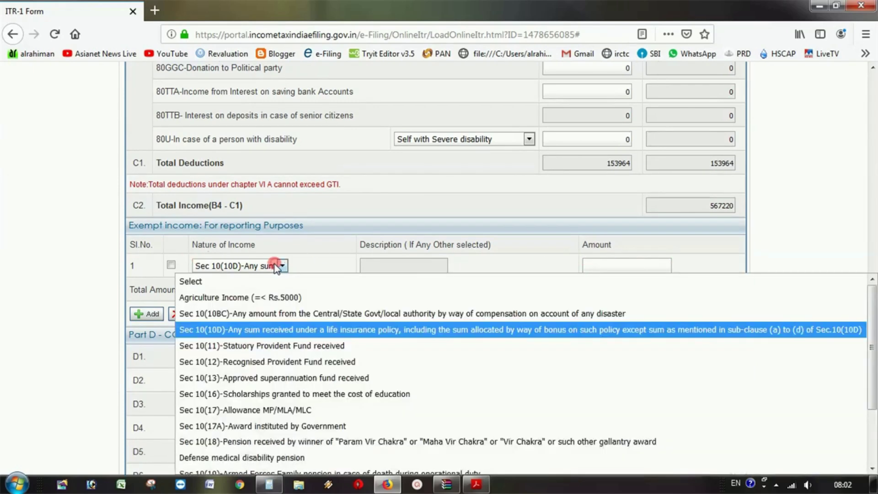
{"action": "left_click", "coordinate": [260, 281]}
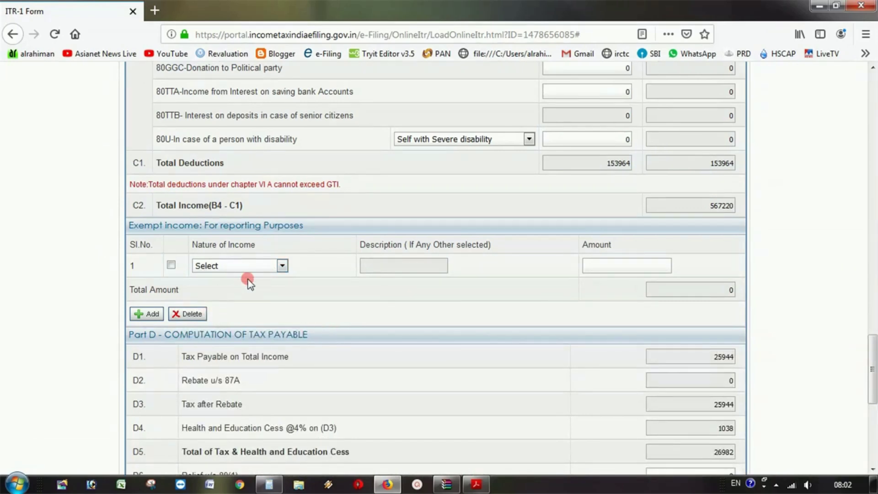
{"action": "scroll", "coordinate": [267, 284], "scroll_direction": "down", "scroll_amount": 3}
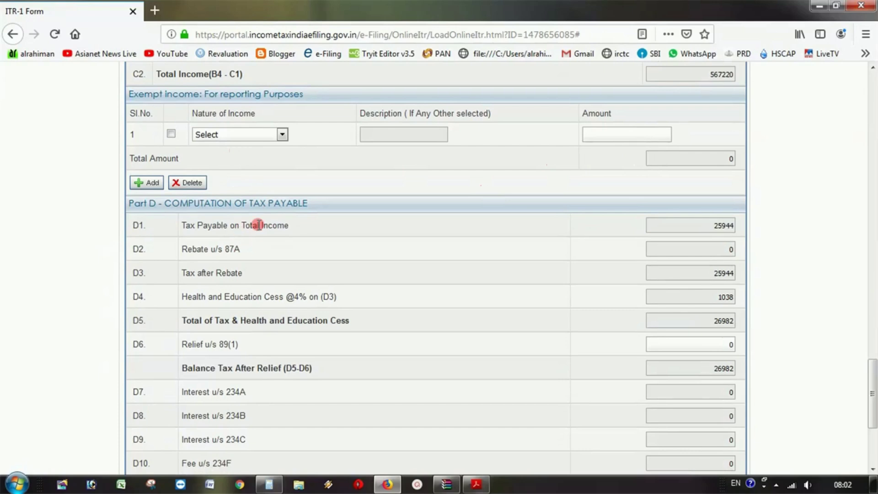
{"action": "scroll", "coordinate": [764, 233], "scroll_direction": "down", "scroll_amount": 3}
{"action": "scroll", "coordinate": [765, 232], "scroll_direction": "up", "scroll_amount": 3}
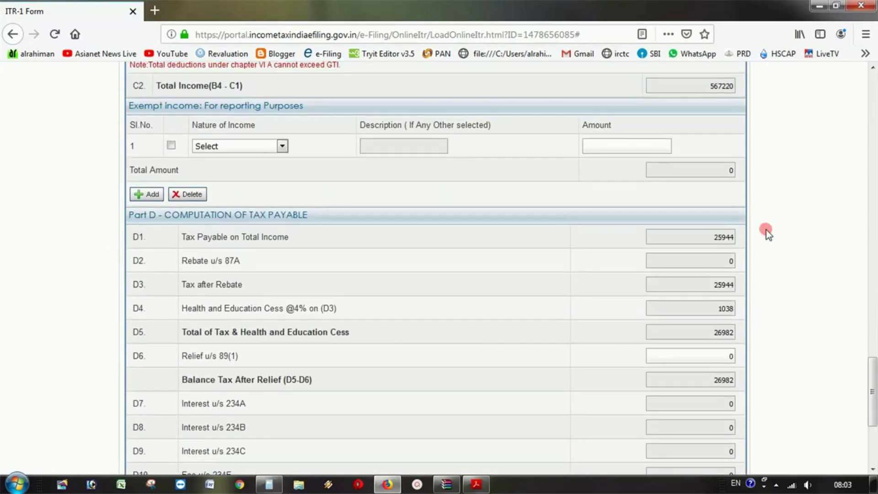
{"action": "scroll", "coordinate": [766, 231], "scroll_direction": "down", "scroll_amount": 3}
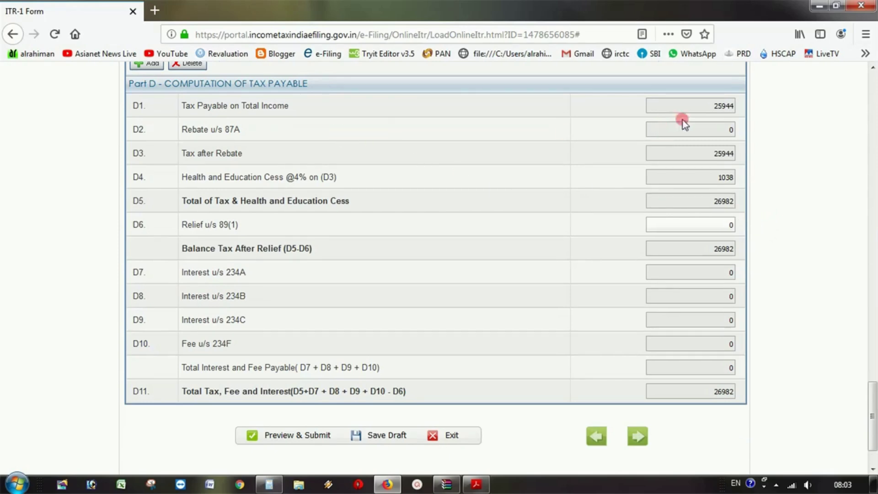
{"action": "left_click_drag", "start_coordinate": [706, 102], "coordinate": [760, 130]}
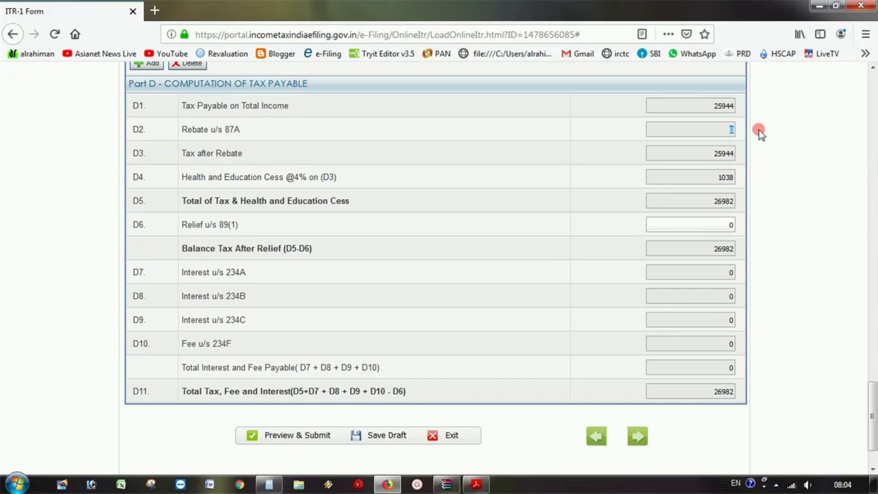
{"action": "left_click_drag", "start_coordinate": [732, 131], "coordinate": [767, 136]}
{"action": "double_click", "coordinate": [723, 153]}
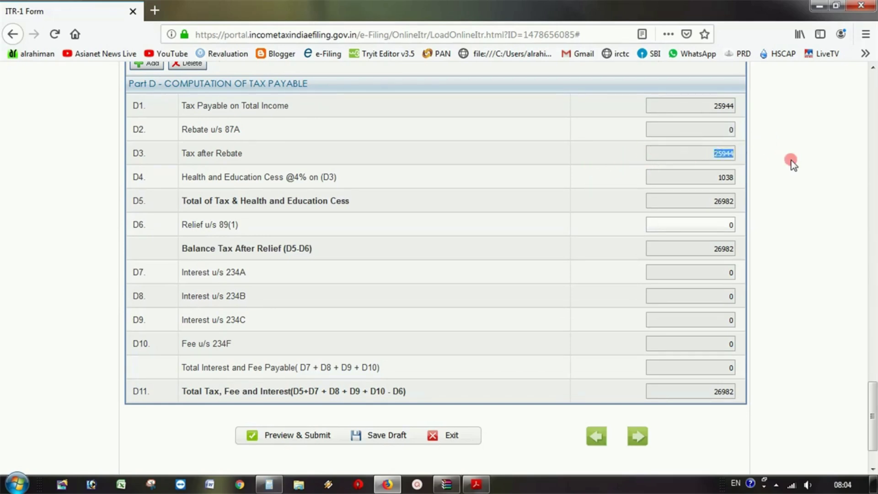
{"action": "double_click", "coordinate": [704, 176]}
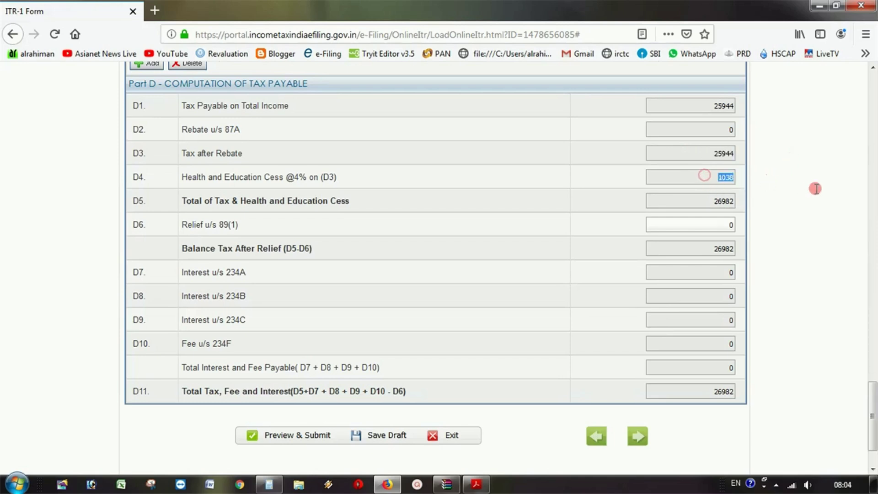
{"action": "double_click", "coordinate": [712, 204]}
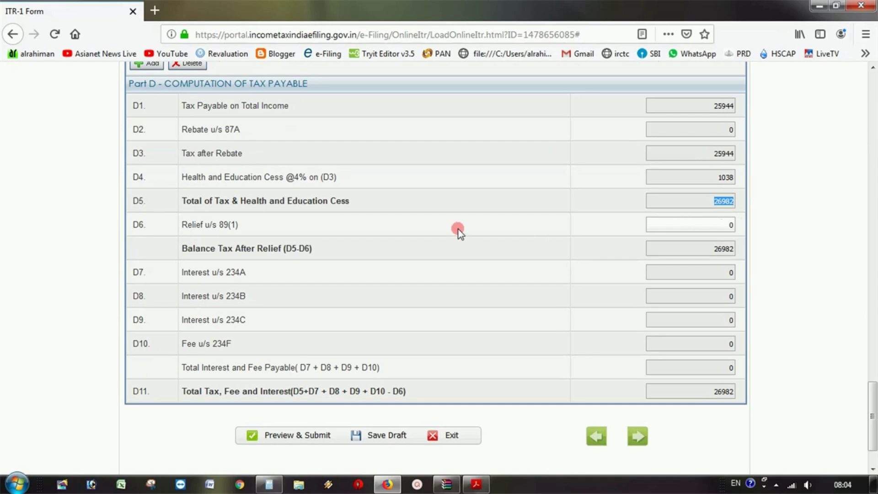
{"action": "left_click", "coordinate": [183, 224]}
{"action": "double_click", "coordinate": [727, 225]}
{"action": "left_click", "coordinate": [477, 485]}
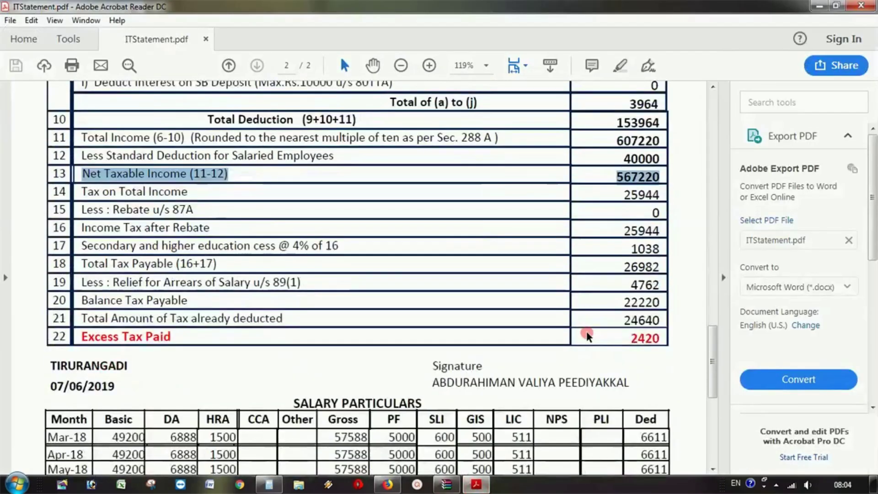
{"action": "left_click", "coordinate": [588, 336]}
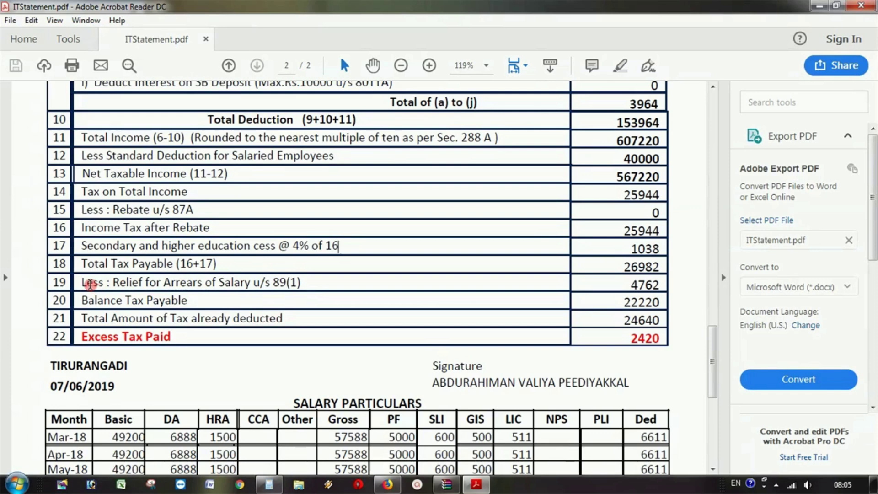
{"action": "left_click_drag", "start_coordinate": [82, 284], "coordinate": [660, 287]}
{"action": "left_click", "coordinate": [631, 283]}
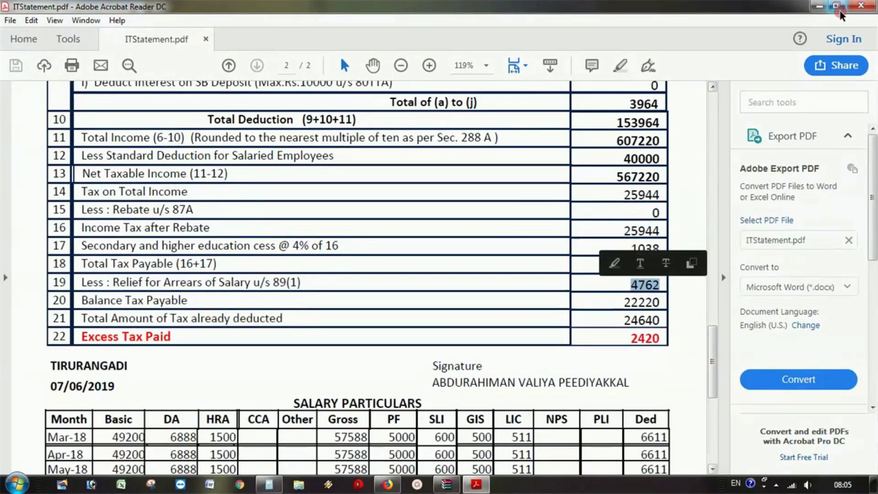
{"action": "left_click", "coordinate": [820, 6]}
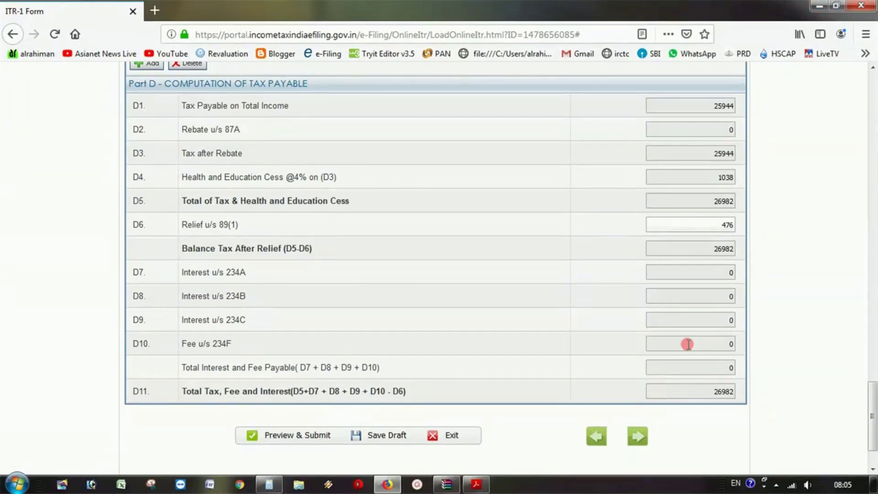
- Commit the 4762 relief and verify the 22220 balance tax against ITStatement.pdf
{"action": "left_click", "coordinate": [668, 270]}
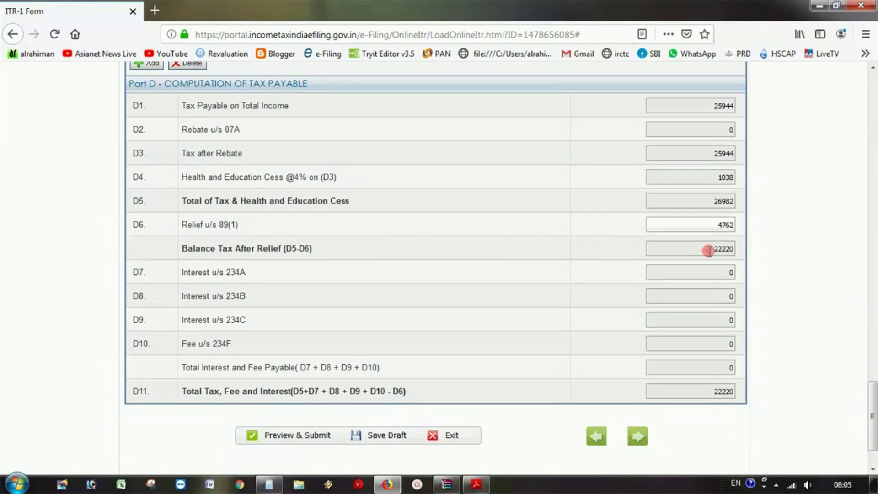
{"action": "left_click_drag", "start_coordinate": [709, 251], "coordinate": [749, 245]}
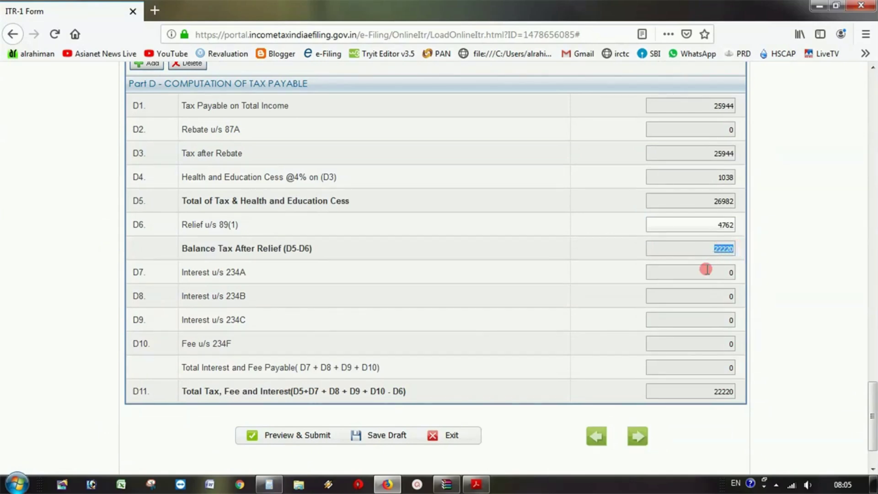
{"action": "scroll", "coordinate": [707, 275], "scroll_direction": "down", "scroll_amount": 3}
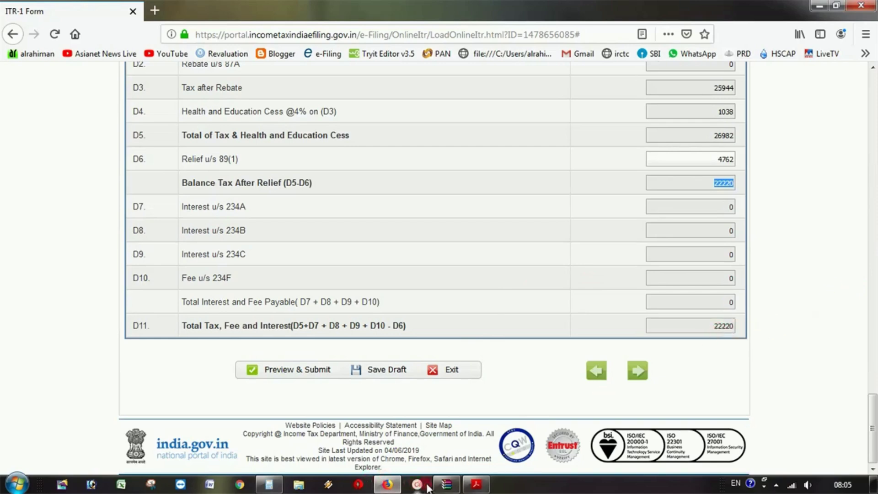
{"action": "left_click", "coordinate": [476, 484]}
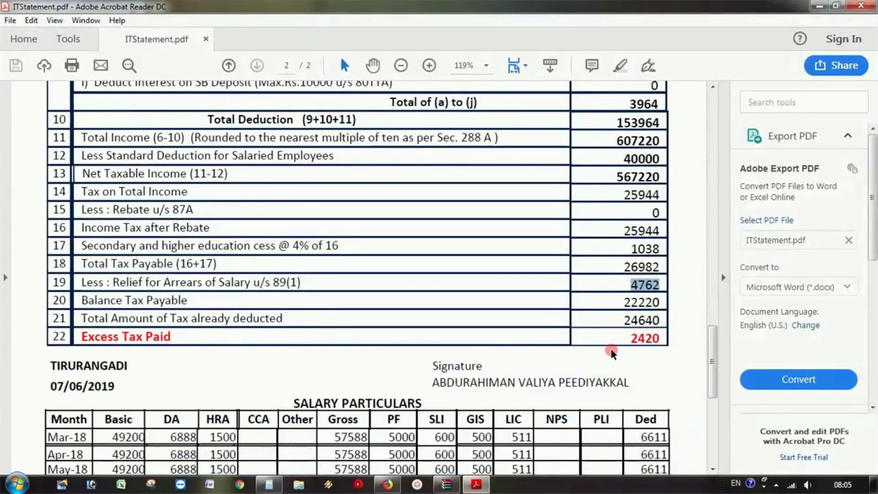
{"action": "double_click", "coordinate": [624, 302]}
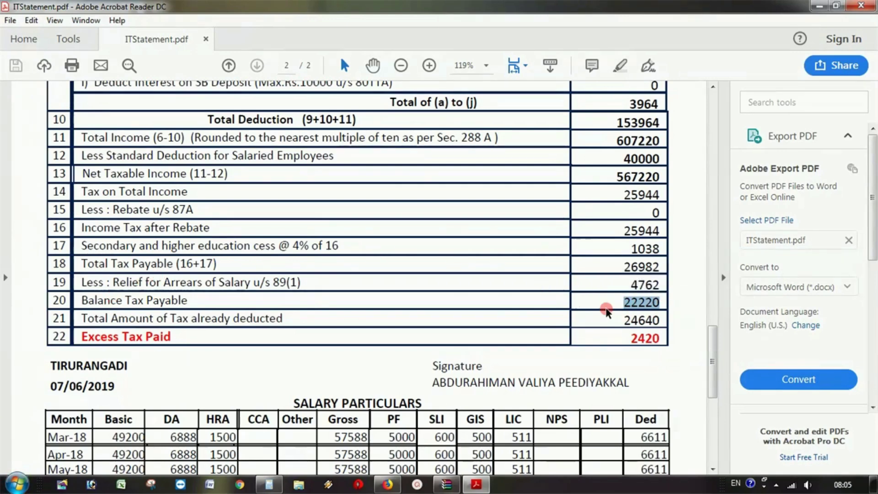
{"action": "left_click", "coordinate": [478, 485]}
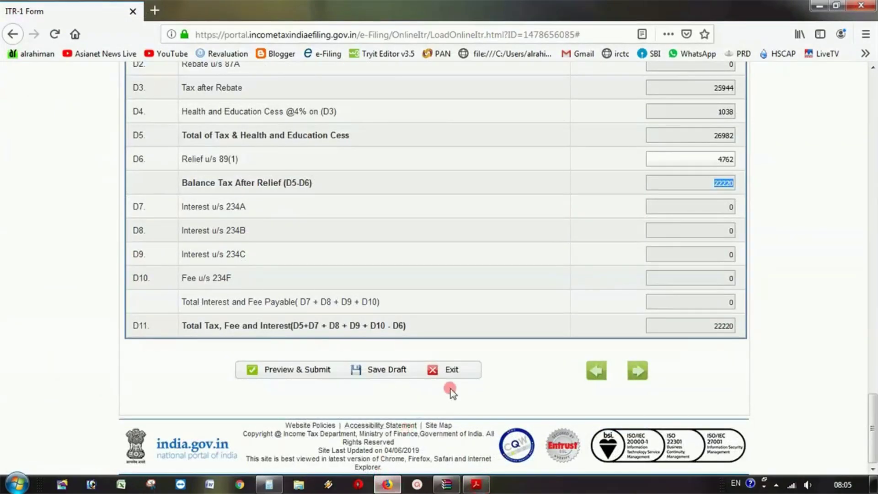
- Save the ITR-1 return as a draft
{"action": "left_click", "coordinate": [389, 369]}
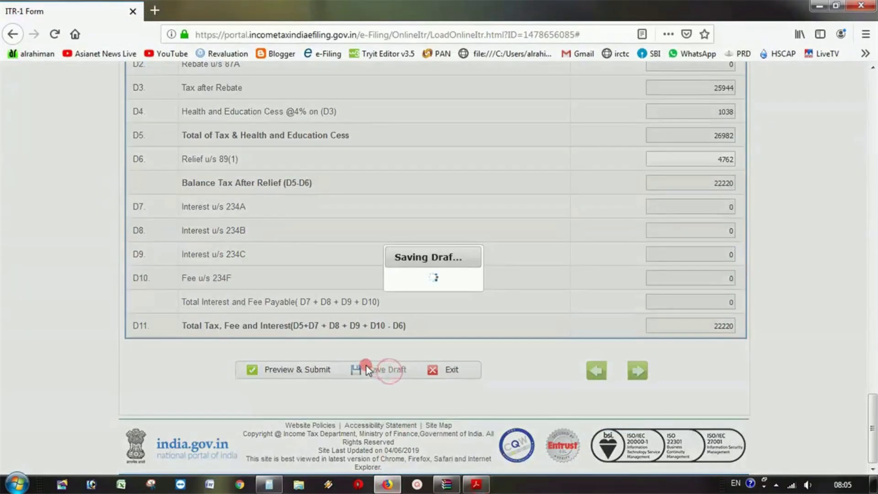
{"action": "scroll", "coordinate": [569, 364], "scroll_direction": "up", "scroll_amount": 15}
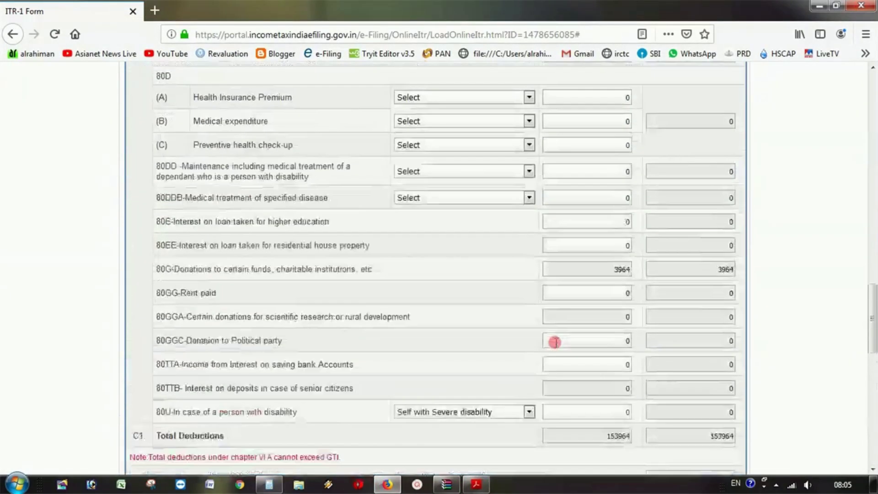
{"action": "scroll", "coordinate": [554, 341], "scroll_direction": "up", "scroll_amount": 15}
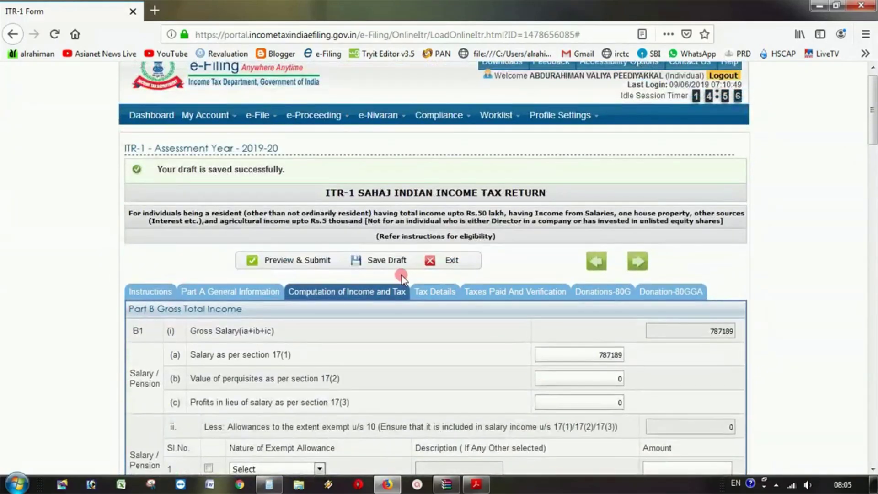
- Review TDS on salary: incomes 178410 and 466824 with total TDS 24640
{"action": "left_click", "coordinate": [427, 295]}
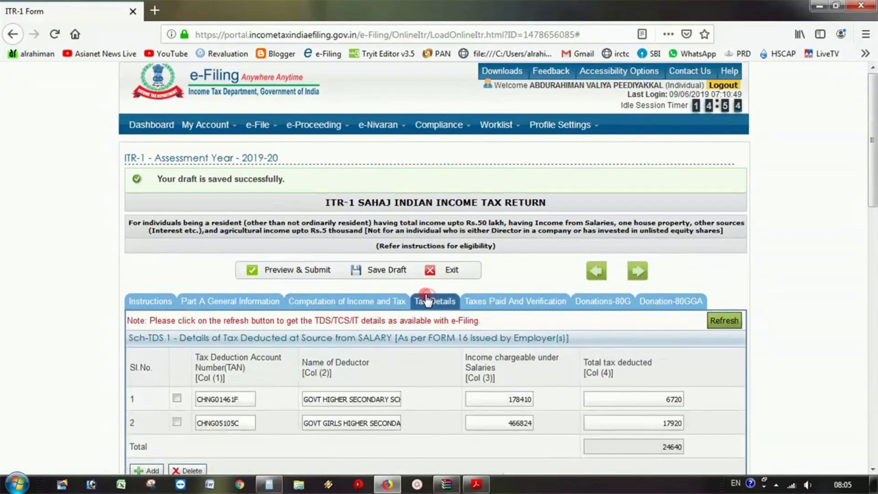
{"action": "scroll", "coordinate": [419, 309], "scroll_direction": "down", "scroll_amount": 3}
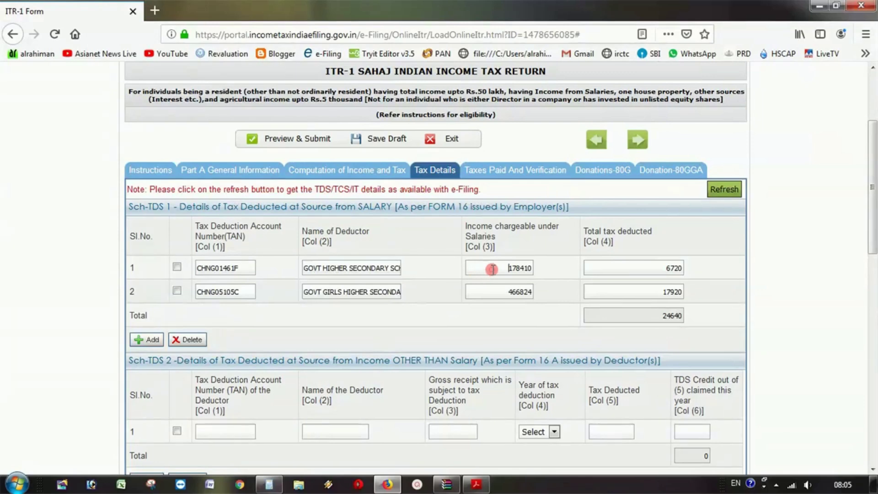
{"action": "double_click", "coordinate": [485, 272]}
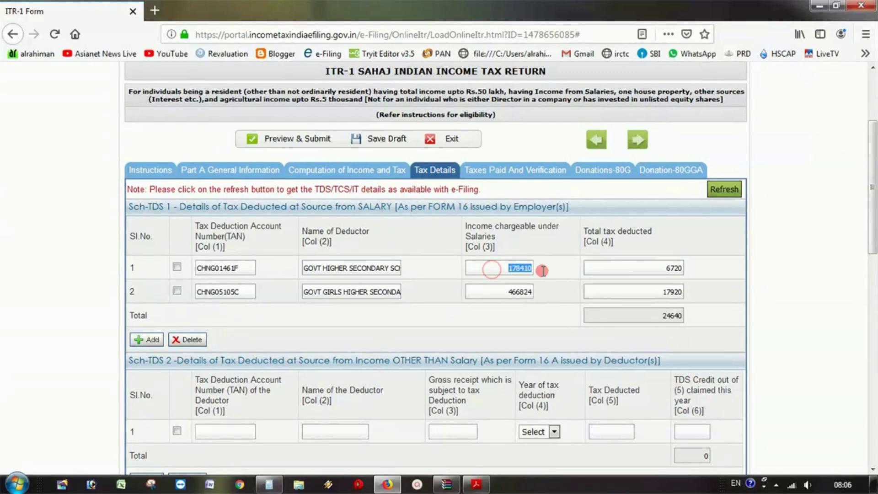
{"action": "double_click", "coordinate": [503, 293]}
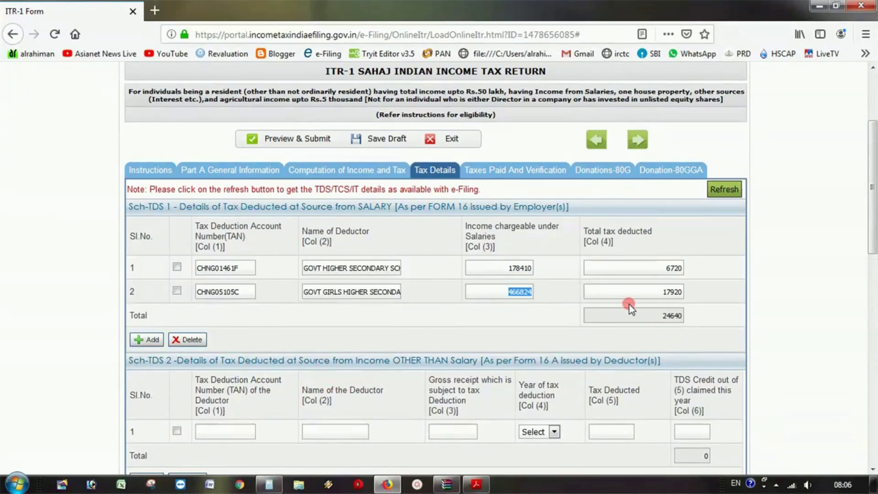
{"action": "left_click_drag", "start_coordinate": [650, 319], "coordinate": [686, 316]}
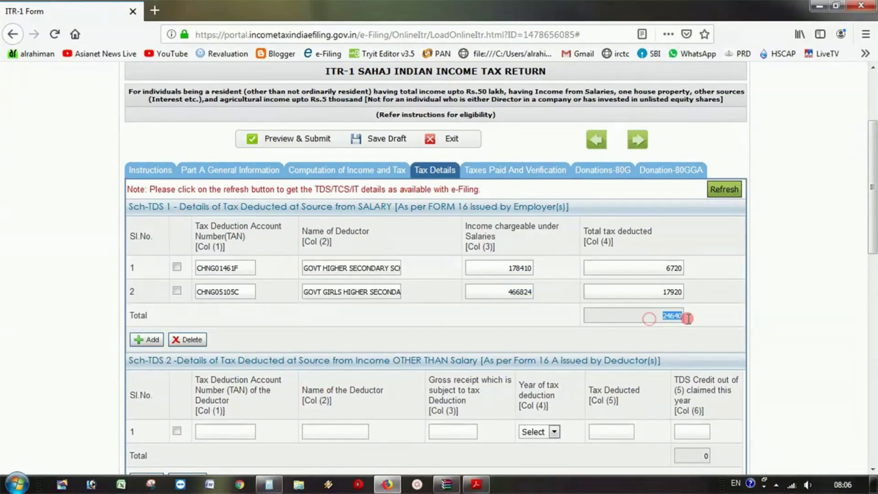
{"action": "left_click", "coordinate": [709, 322]}
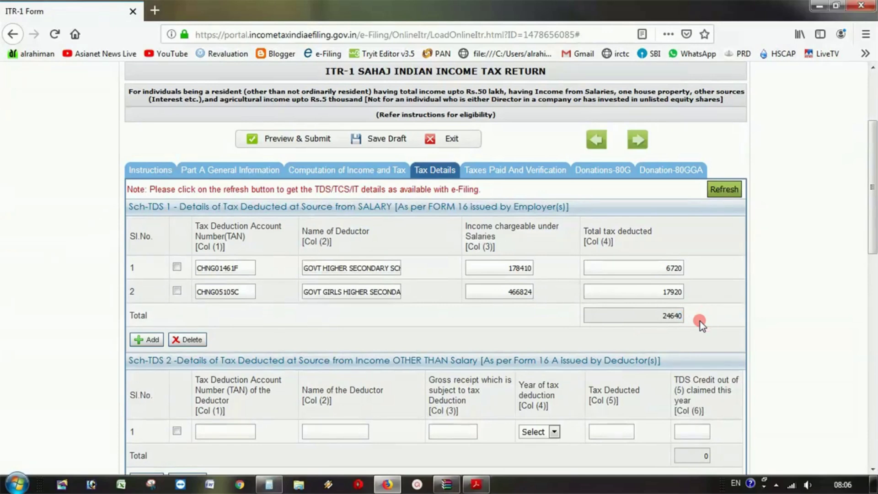
- Check employer TDS of 6720 and 17920 totalling 24640 against ITStatement.pdf
{"action": "scroll", "coordinate": [702, 325], "scroll_direction": "down", "scroll_amount": 1}
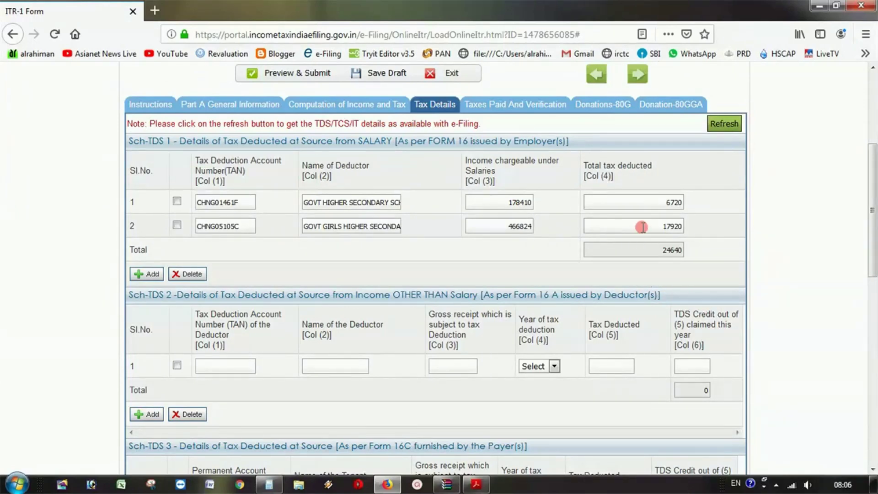
{"action": "left_click_drag", "start_coordinate": [642, 226], "coordinate": [702, 231]}
{"action": "left_click", "coordinate": [655, 206]}
{"action": "double_click", "coordinate": [650, 256]}
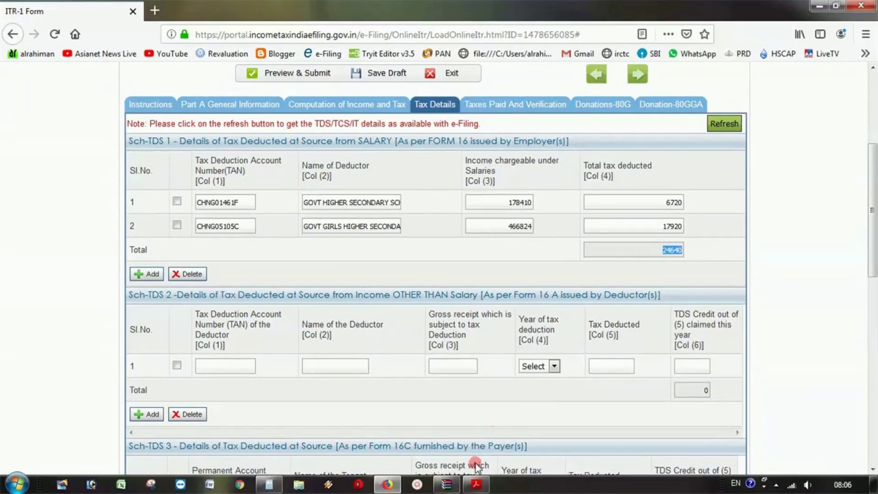
{"action": "left_click", "coordinate": [476, 484]}
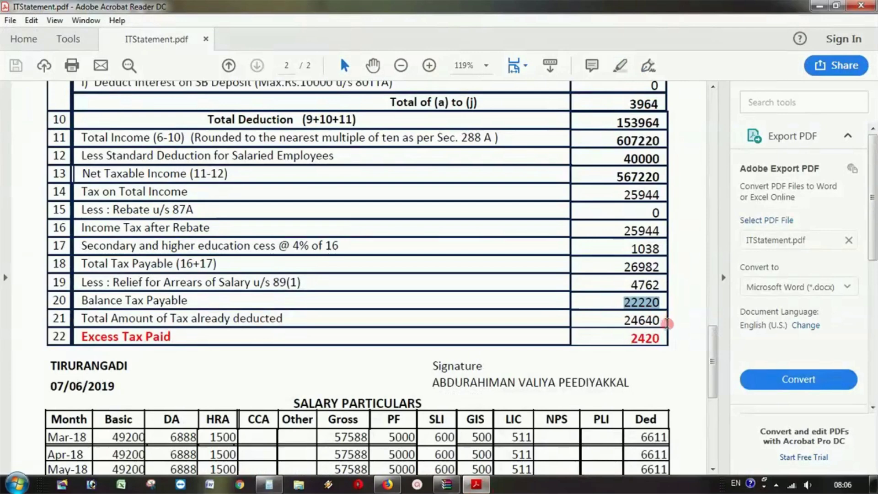
- Confirm the statement's 24640 tax deducted matches the form's TDS total
{"action": "left_click", "coordinate": [625, 322]}
{"action": "left_click_drag", "start_coordinate": [625, 322], "coordinate": [661, 321]}
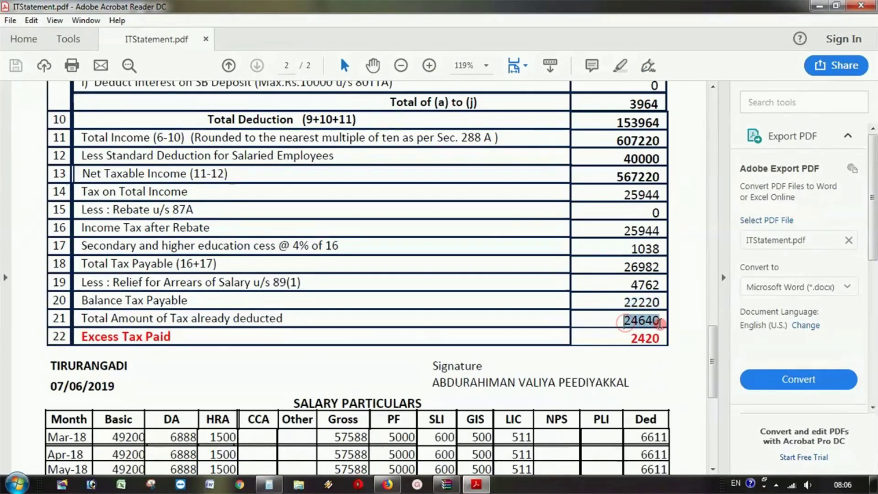
{"action": "left_click", "coordinate": [820, 6]}
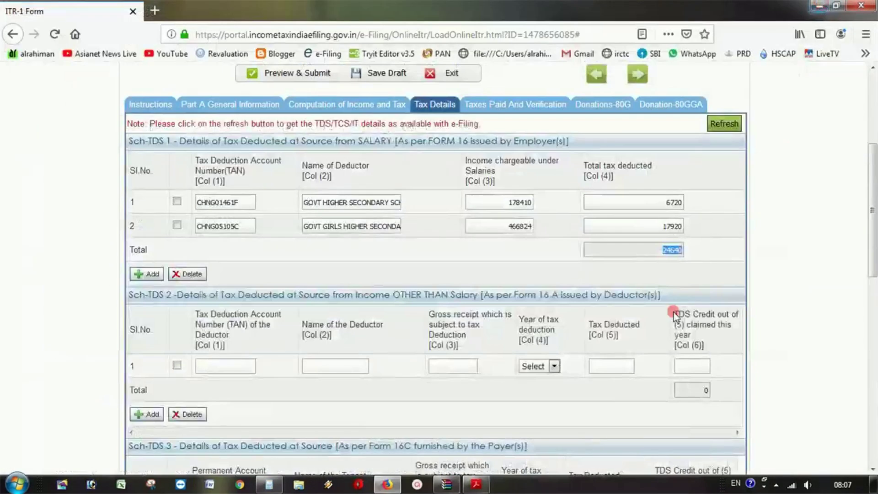
{"action": "double_click", "coordinate": [670, 249]}
{"action": "left_click", "coordinate": [703, 252]}
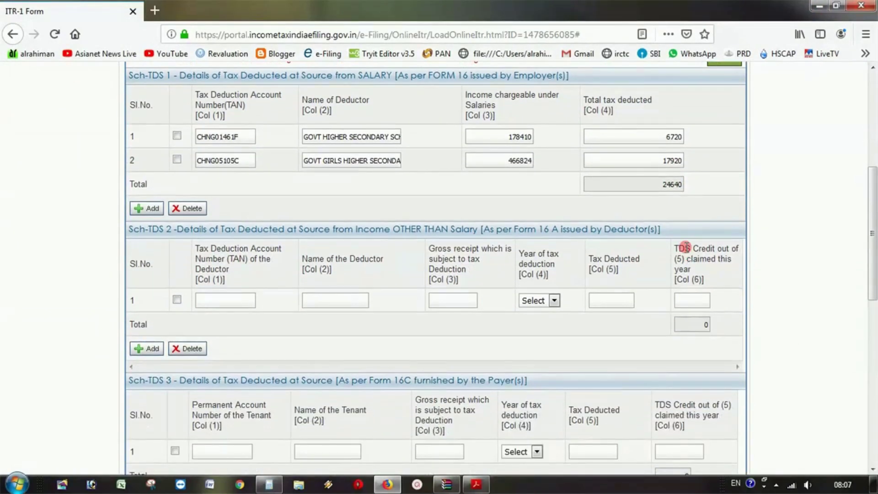
- Check the Sch IT challan fields and save the return as a draft
{"action": "scroll", "coordinate": [684, 244], "scroll_direction": "down", "scroll_amount": 10}
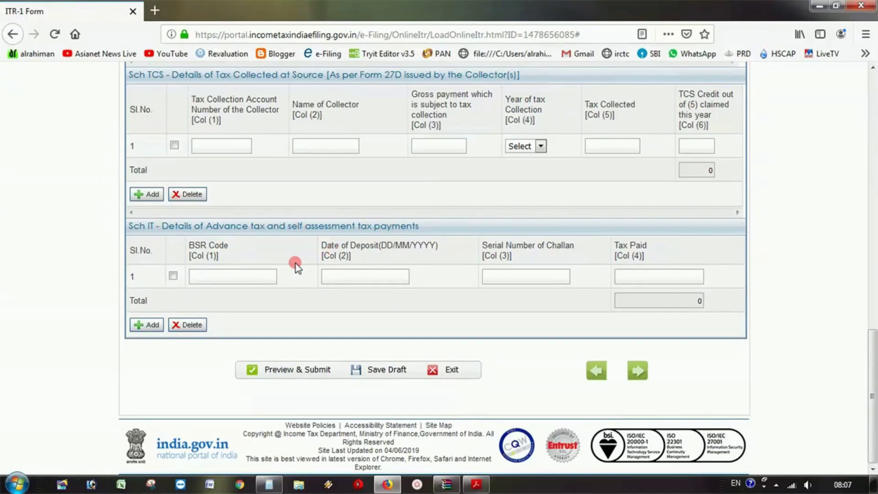
{"action": "left_click", "coordinate": [259, 277]}
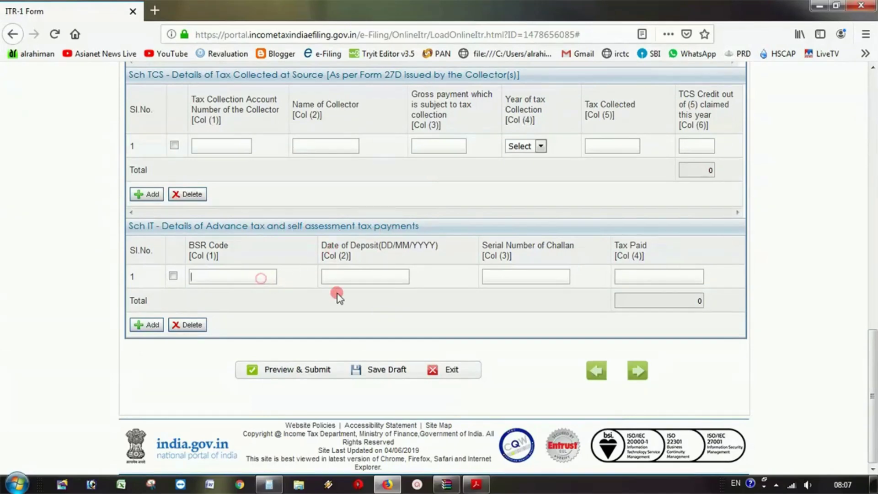
{"action": "left_click", "coordinate": [367, 284]}
{"action": "left_click", "coordinate": [520, 276]}
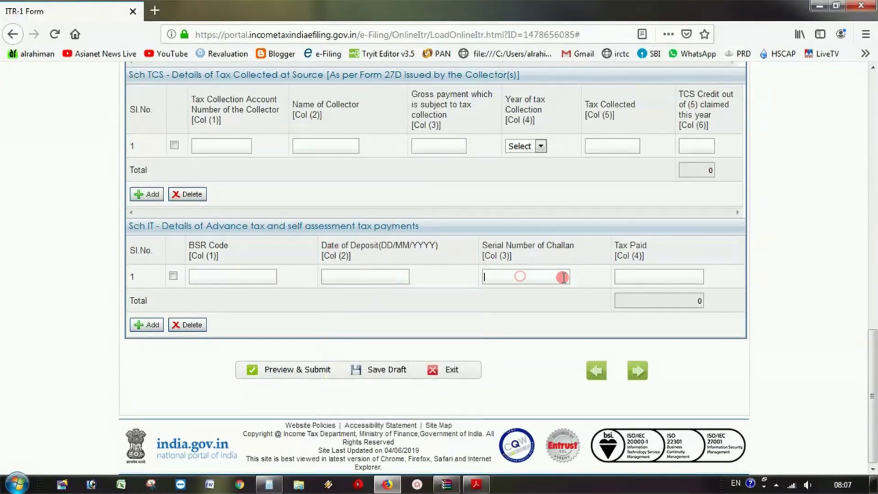
{"action": "key", "text": "Return"}
{"action": "left_click", "coordinate": [383, 373]}
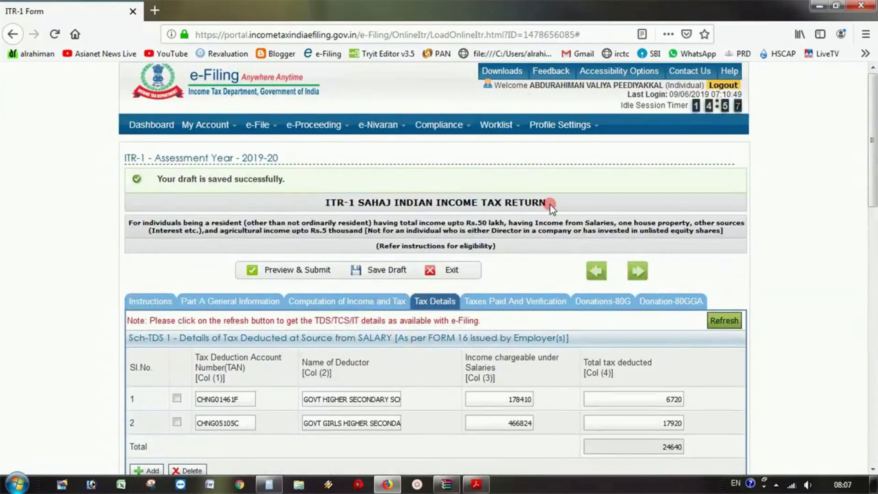
- Open Taxes Paid and Verification and highlight the 24640 TDS claimed and total taxes paid
{"action": "left_click", "coordinate": [520, 302]}
{"action": "scroll", "coordinate": [520, 310], "scroll_direction": "down", "scroll_amount": 4}
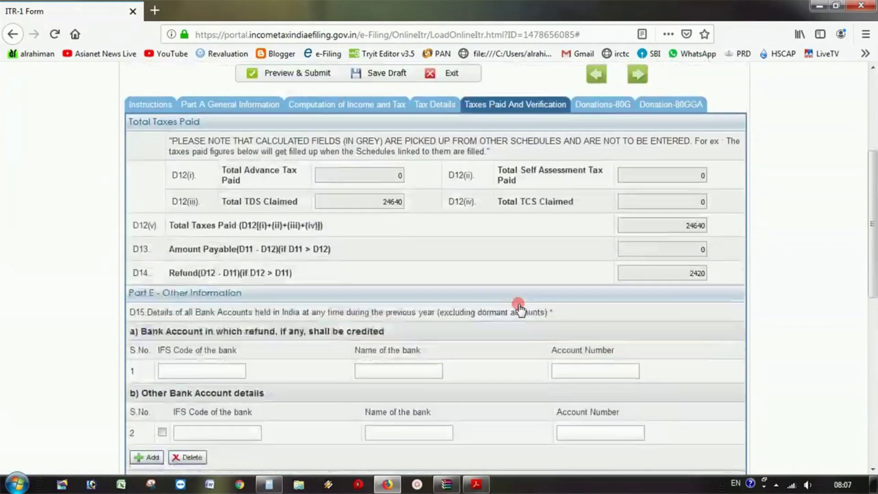
{"action": "left_click_drag", "start_coordinate": [377, 210], "coordinate": [420, 209]}
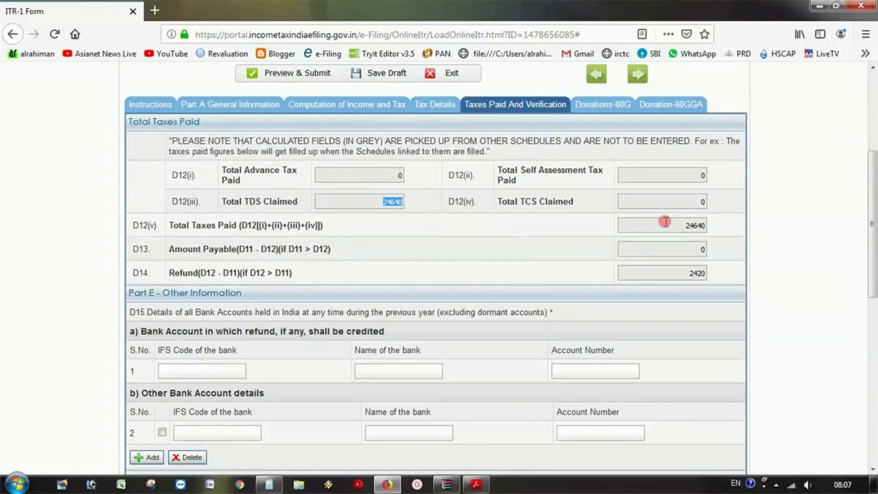
{"action": "left_click_drag", "start_coordinate": [664, 221], "coordinate": [749, 229]}
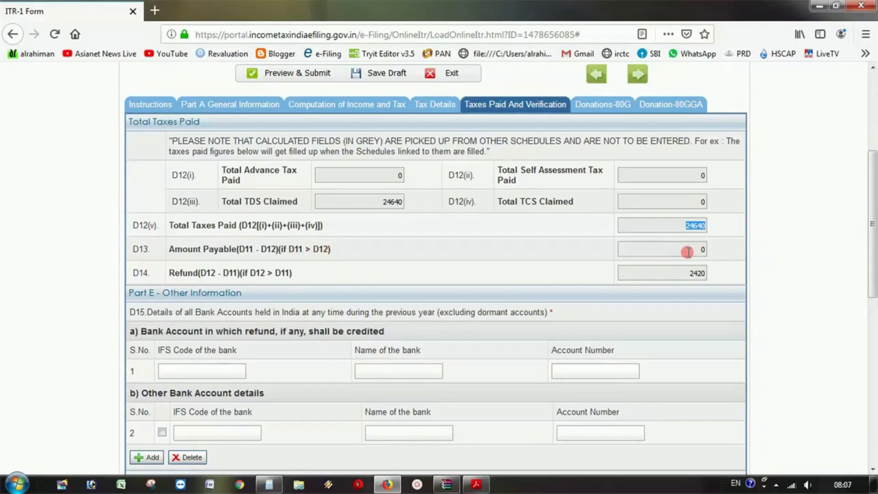
- Highlight the amount payable of 0 and the refund amount of 2420
{"action": "left_click_drag", "start_coordinate": [688, 252], "coordinate": [740, 251]}
{"action": "left_click", "coordinate": [690, 250]}
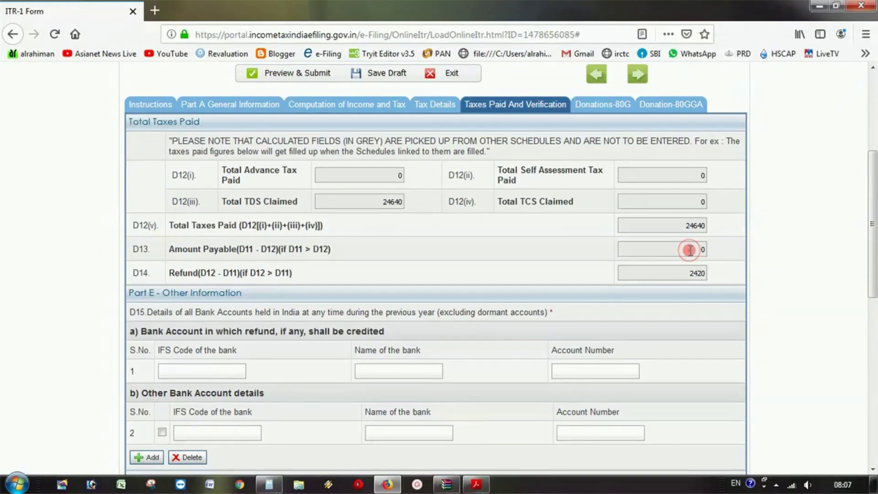
{"action": "left_click_drag", "start_coordinate": [689, 250], "coordinate": [728, 247]}
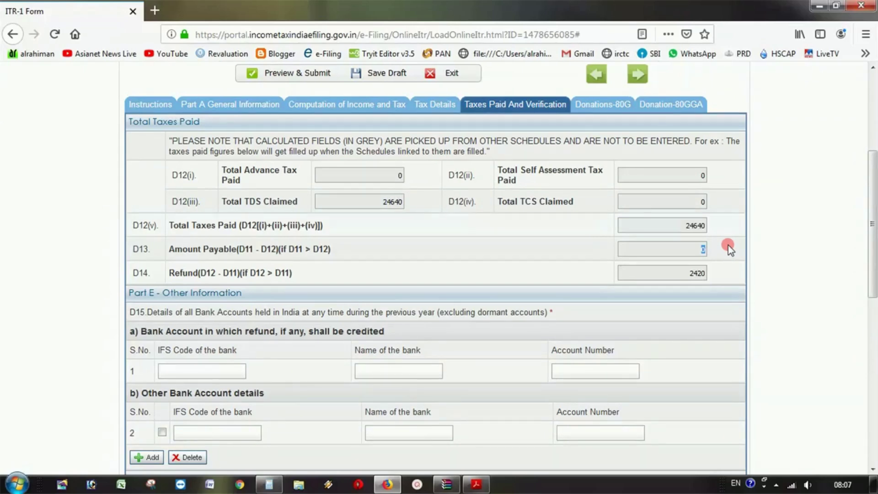
{"action": "left_click", "coordinate": [696, 247]}
{"action": "left_click_drag", "start_coordinate": [679, 273], "coordinate": [732, 273]}
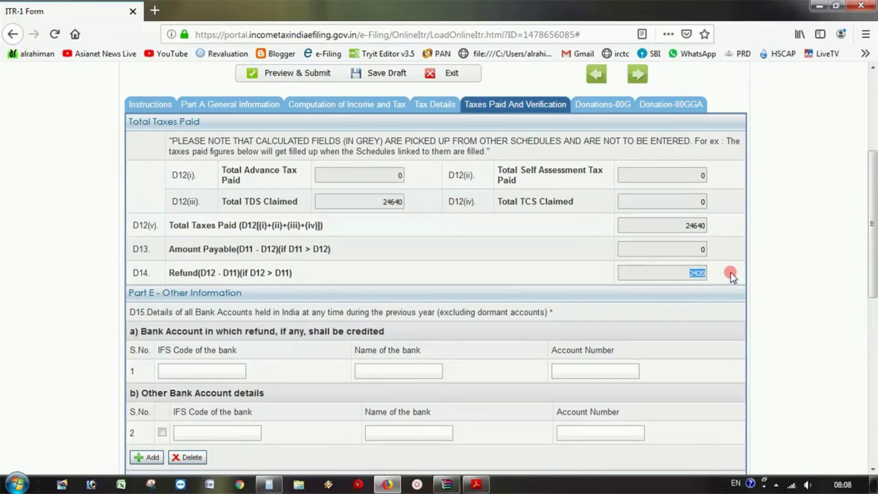
- In the tax statement PDF, mark the 24640 tax deducted and excess tax paid rows
{"action": "left_click", "coordinate": [476, 484]}
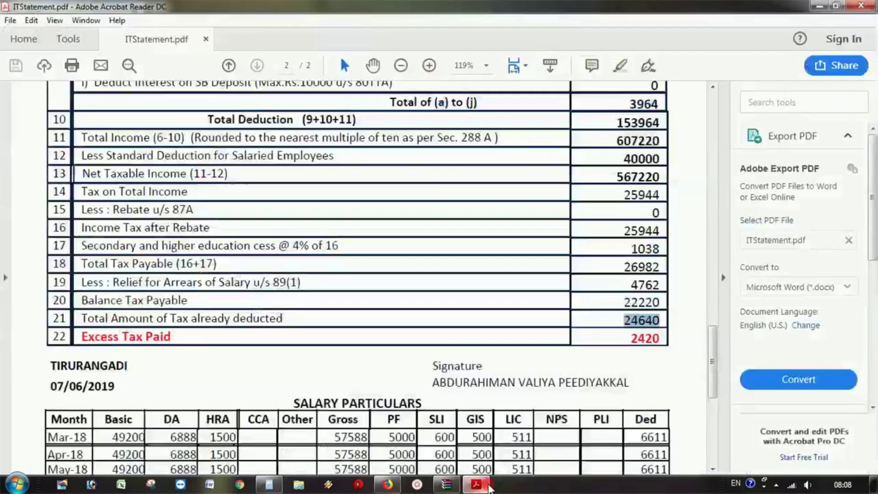
{"action": "left_click_drag", "start_coordinate": [663, 258], "coordinate": [590, 260]}
{"action": "left_click", "coordinate": [635, 260]}
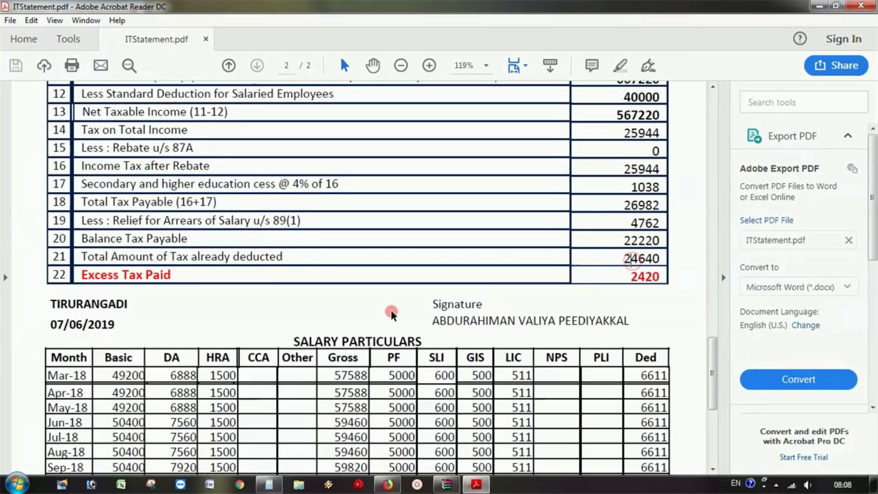
{"action": "left_click", "coordinate": [148, 257]}
{"action": "mouse_move", "coordinate": [148, 258]}
{"action": "left_mouse_down"}
{"action": "mouse_move", "coordinate": [131, 273]}
{"action": "mouse_move", "coordinate": [210, 270]}
{"action": "left_mouse_up"}
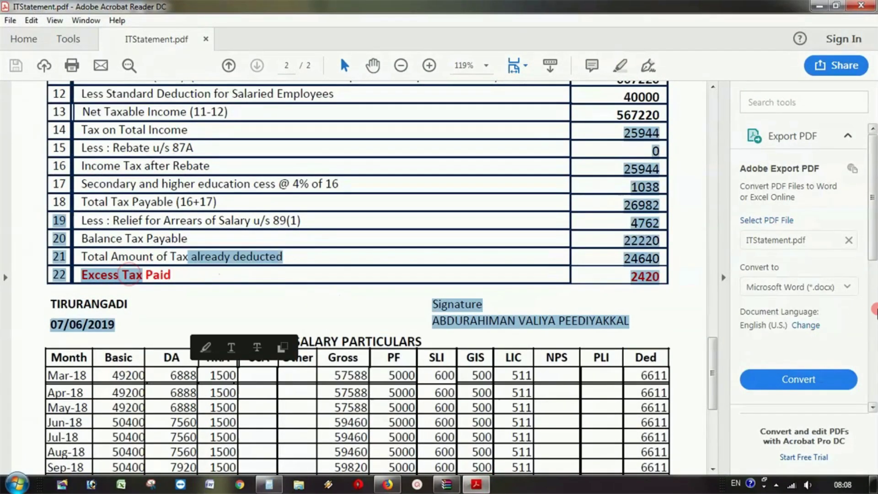
- Highlight the statement's 2420 excess tax paid, then go back to the e-filing form
{"action": "left_click", "coordinate": [685, 298]}
{"action": "left_click_drag", "start_coordinate": [628, 279], "coordinate": [658, 277]}
{"action": "left_click", "coordinate": [615, 309]}
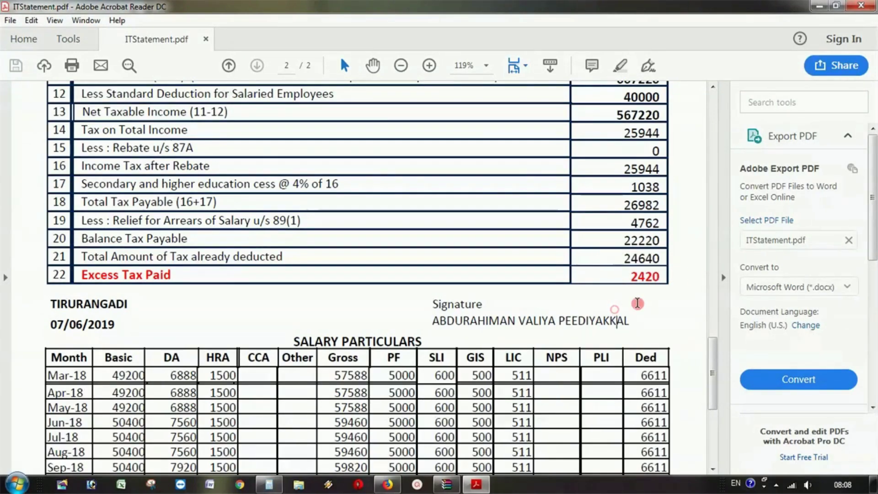
{"action": "left_click", "coordinate": [819, 6]}
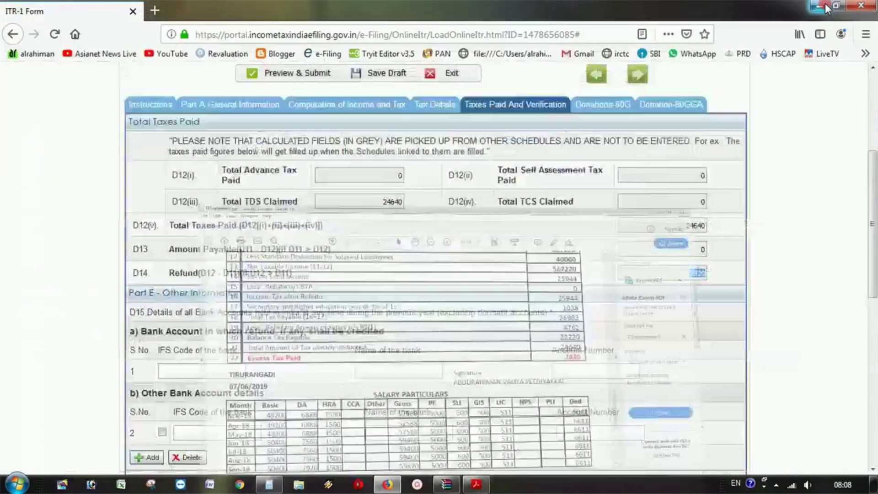
- Highlight the form's D14 refund of 2420 and scroll down to the bank account table
{"action": "left_click", "coordinate": [700, 273]}
{"action": "left_click_drag", "start_coordinate": [687, 268], "coordinate": [721, 269]}
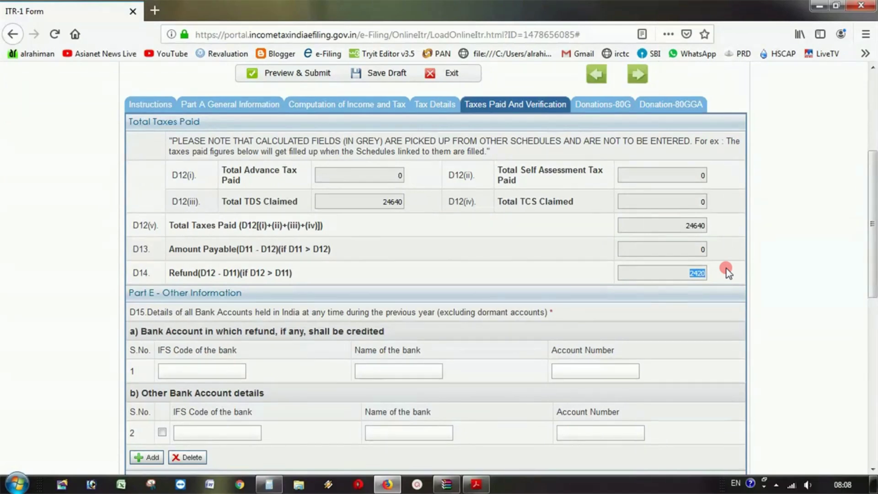
{"action": "left_click", "coordinate": [688, 270]}
{"action": "scroll", "coordinate": [698, 276], "scroll_direction": "down", "scroll_amount": 3}
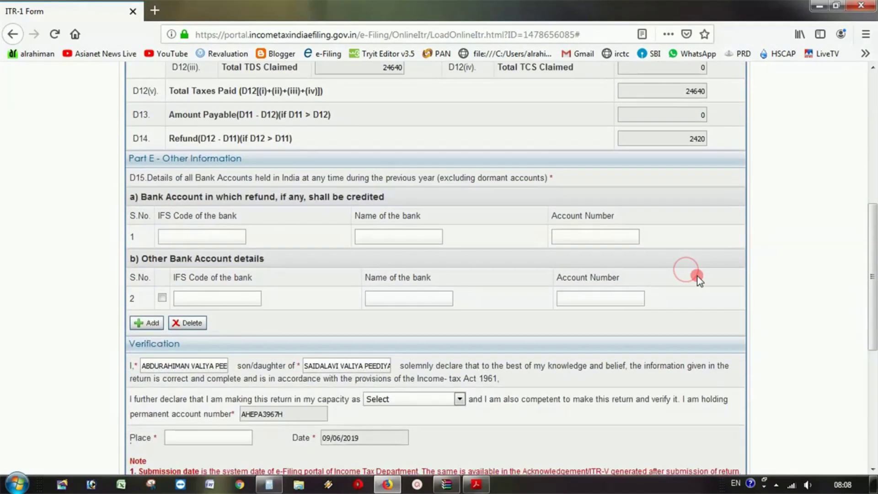
{"action": "scroll", "coordinate": [699, 277], "scroll_direction": "down", "scroll_amount": 1}
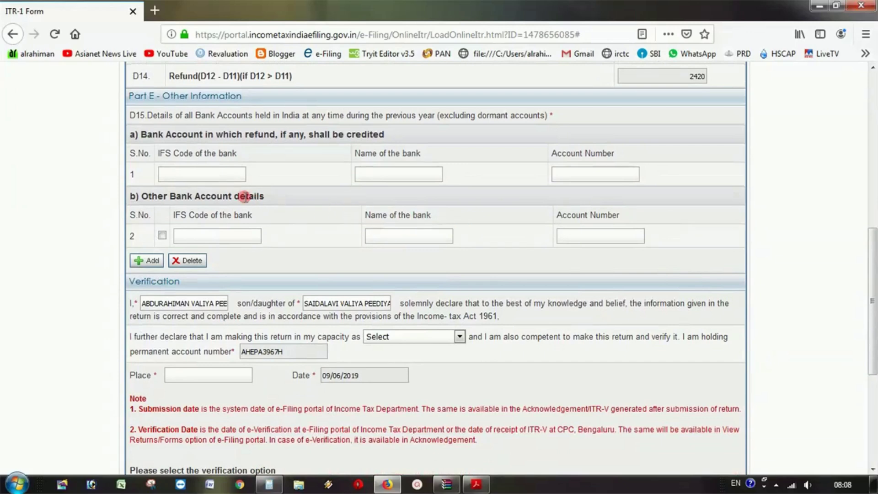
- Enter IFS code SBIN0008678, State Bank of India and the account number for the refund account
{"action": "left_click", "coordinate": [194, 176]}
{"action": "type", "text": "SBIN0008678"}
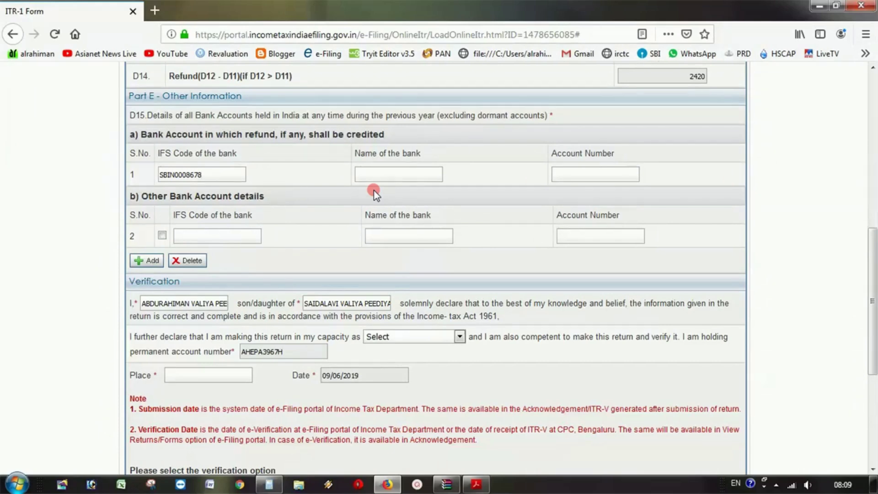
{"action": "left_click", "coordinate": [392, 176]}
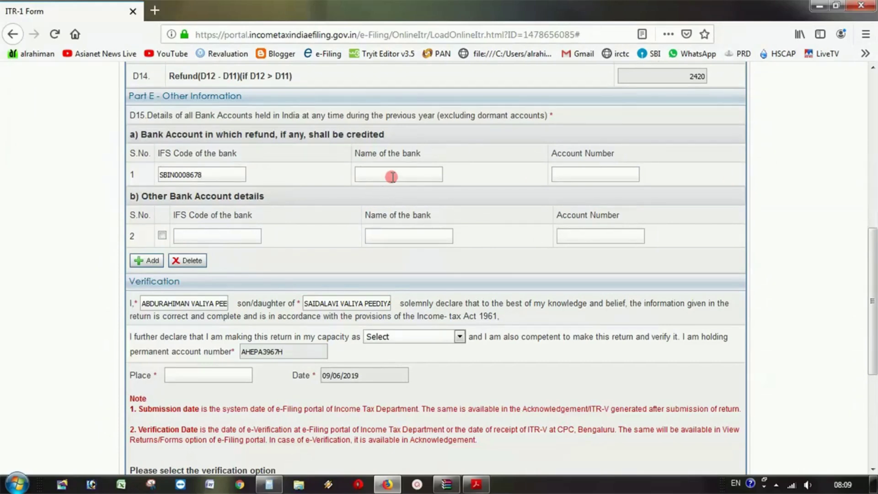
{"action": "left_click", "coordinate": [589, 174]}
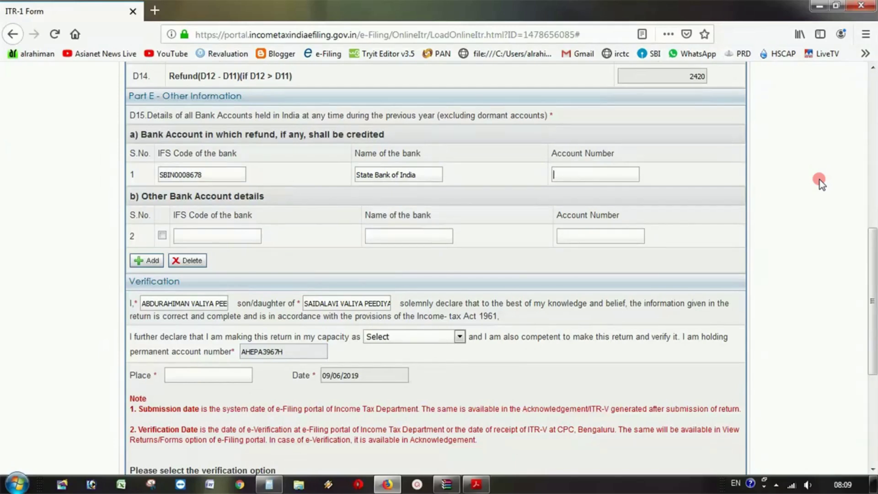
{"action": "left_click", "coordinate": [241, 239]}
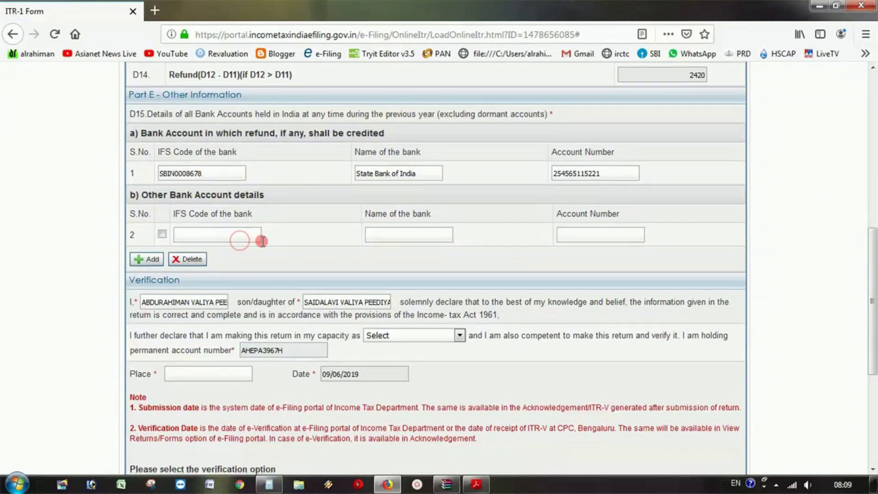
{"action": "scroll", "coordinate": [240, 239], "scroll_direction": "down", "scroll_amount": 3}
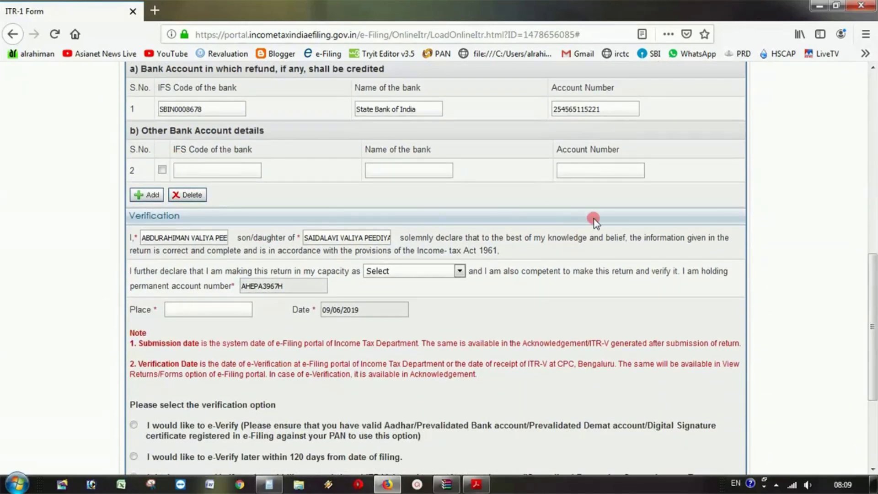
- Declare filing in the capacity of Self and enter the place of filing
{"action": "scroll", "coordinate": [579, 225], "scroll_direction": "down", "scroll_amount": 3}
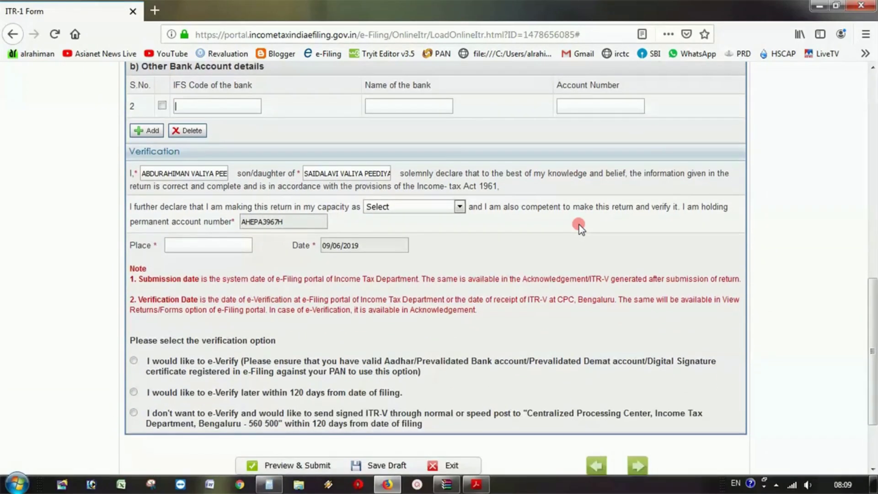
{"action": "scroll", "coordinate": [579, 224], "scroll_direction": "down", "scroll_amount": 1}
{"action": "scroll", "coordinate": [579, 224], "scroll_direction": "down", "scroll_amount": 2}
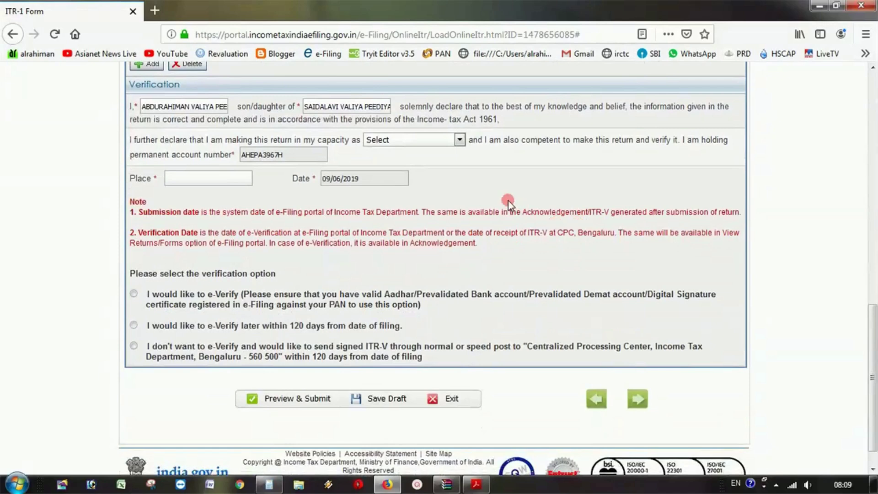
{"action": "left_click", "coordinate": [404, 140]}
{"action": "left_click", "coordinate": [391, 168]}
{"action": "left_click", "coordinate": [185, 178]}
{"action": "type", "text": "NIRAMARUTHUR"}
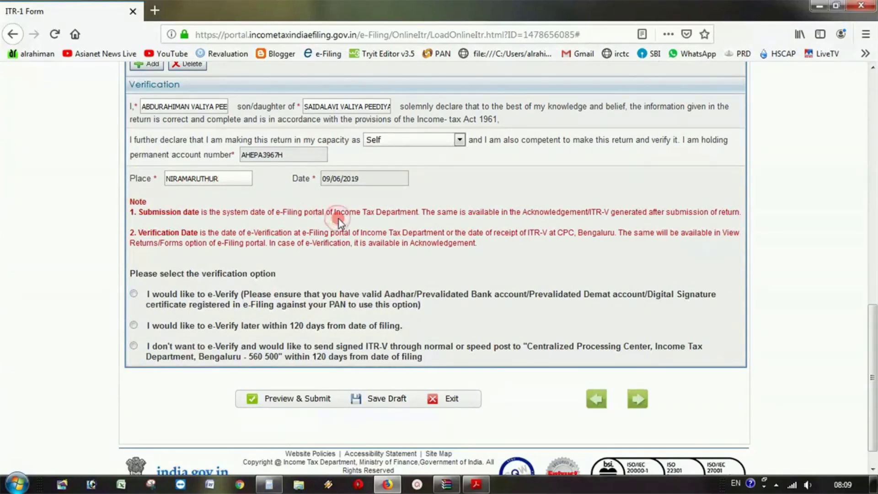
- Try each verification option, settling on sending a signed ITR-V by post
{"action": "scroll", "coordinate": [339, 219], "scroll_direction": "down", "scroll_amount": 1}
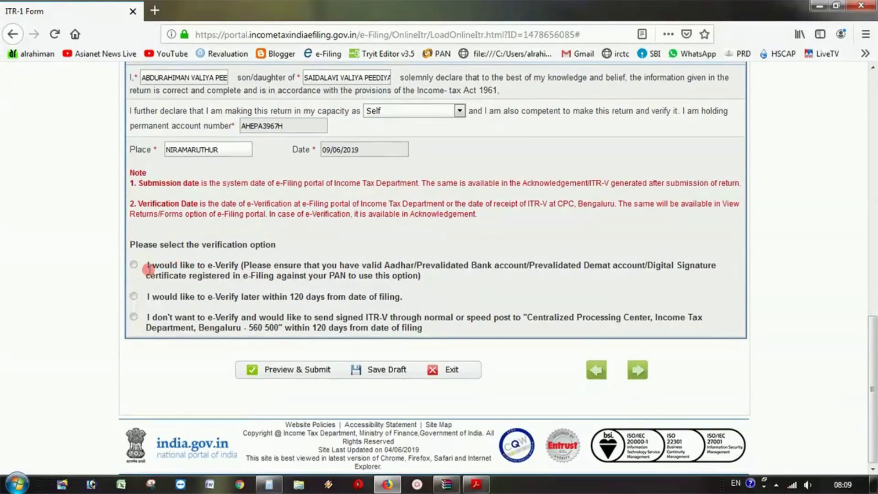
{"action": "left_click", "coordinate": [133, 264]}
{"action": "left_click", "coordinate": [133, 297]}
{"action": "left_click", "coordinate": [298, 322]}
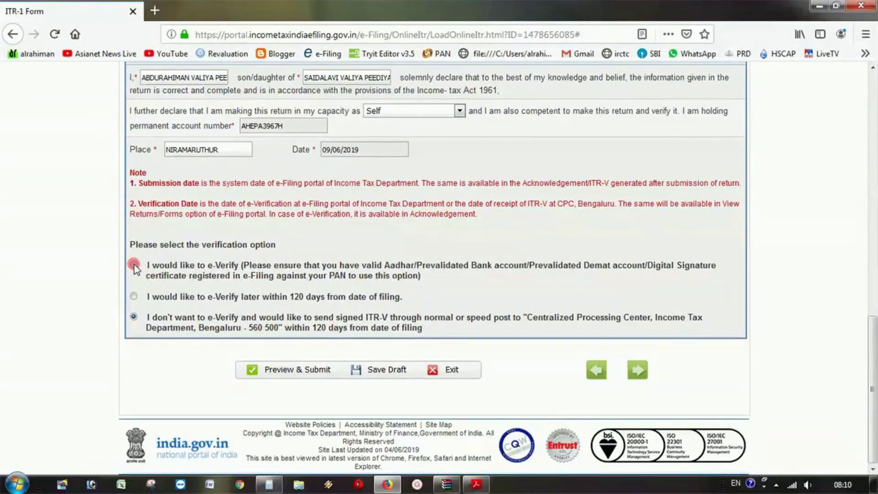
- Choose e-Verify, save the draft and confirm to open the ITR-1 Sahaj preview
{"action": "left_click", "coordinate": [134, 264]}
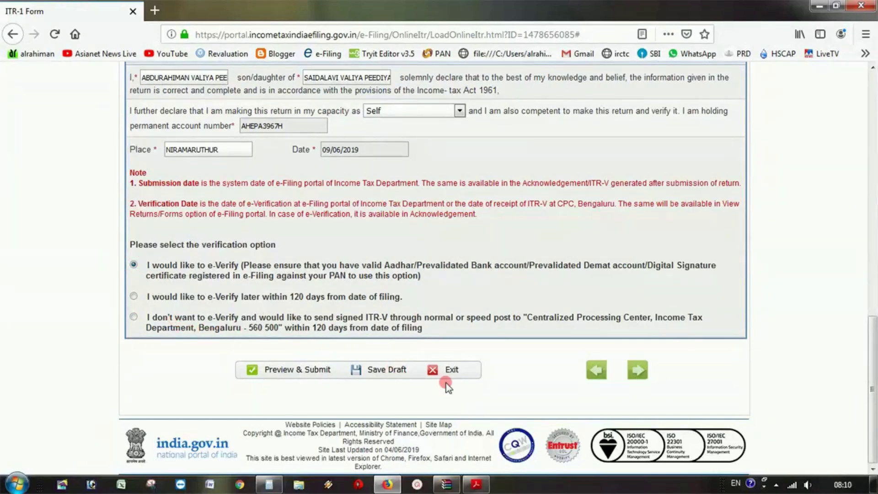
{"action": "left_click", "coordinate": [389, 369]}
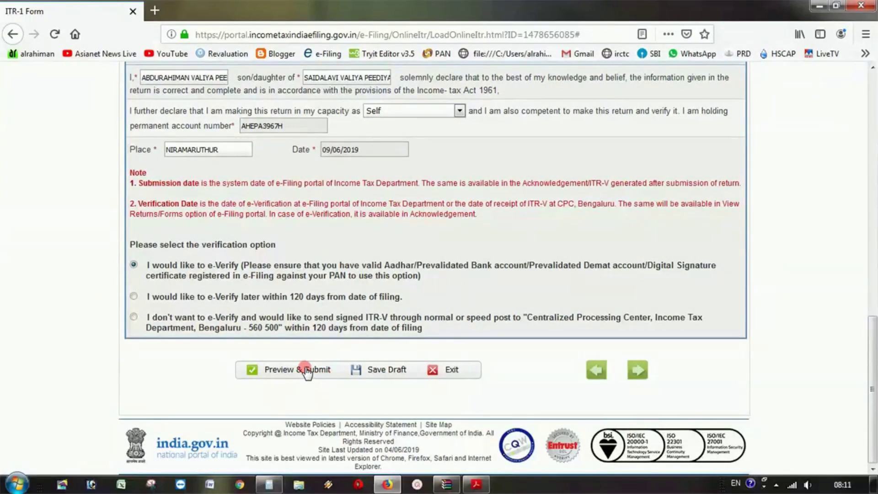
{"action": "left_click", "coordinate": [307, 371]}
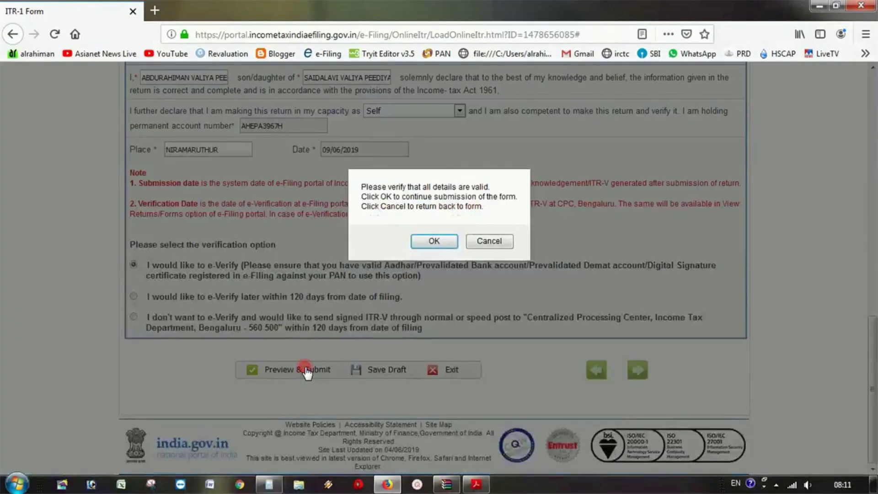
{"action": "left_click", "coordinate": [435, 241]}
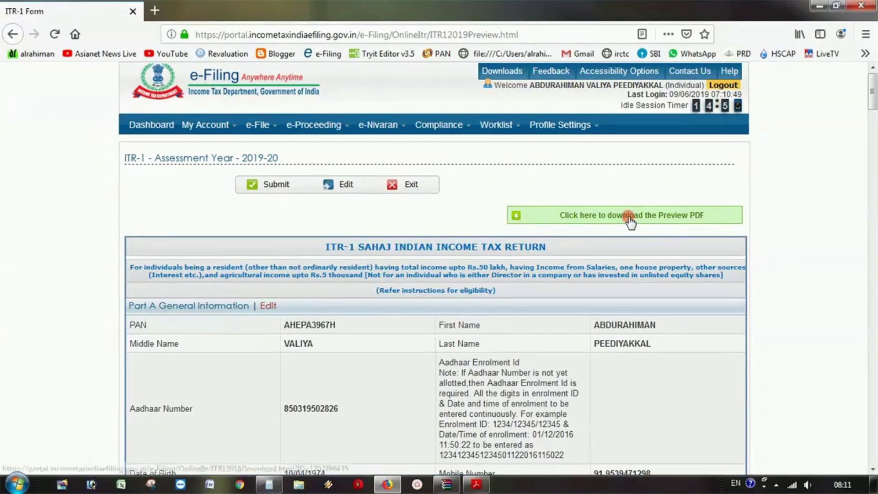
- Review the downloaded preview PDF, close it, and scroll the preview to the 3964 80G donations
{"action": "left_click", "coordinate": [629, 216]}
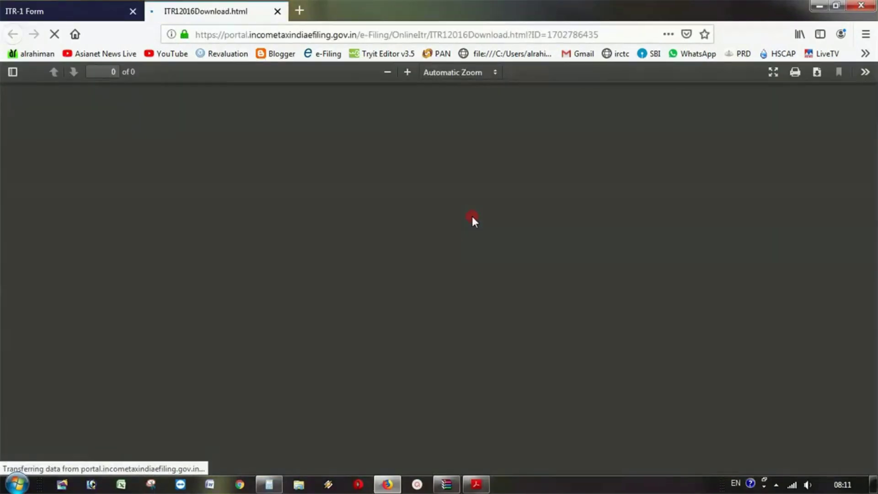
{"action": "scroll", "coordinate": [500, 203], "scroll_direction": "down", "scroll_amount": 20}
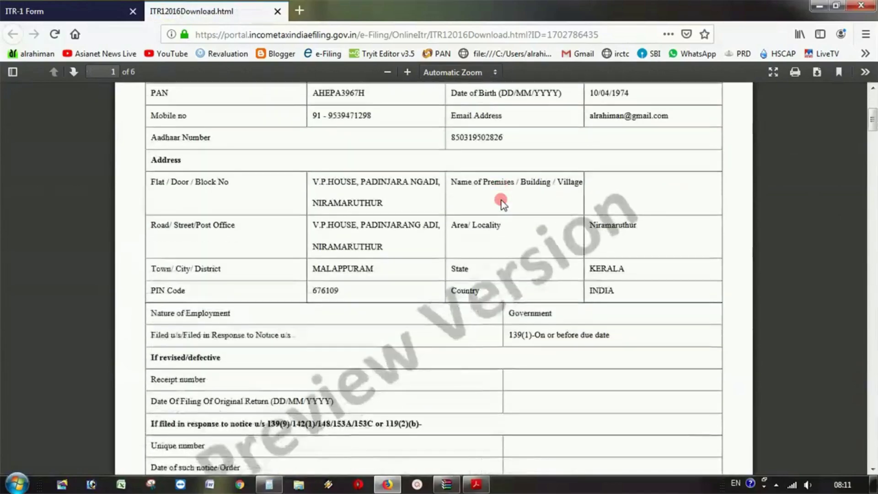
{"action": "scroll", "coordinate": [505, 198], "scroll_direction": "down", "scroll_amount": 20}
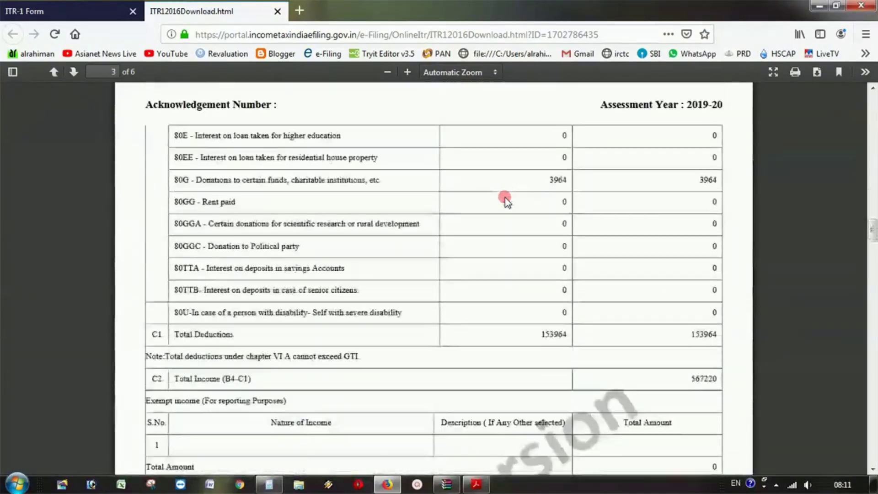
{"action": "scroll", "coordinate": [504, 198], "scroll_direction": "down", "scroll_amount": 3}
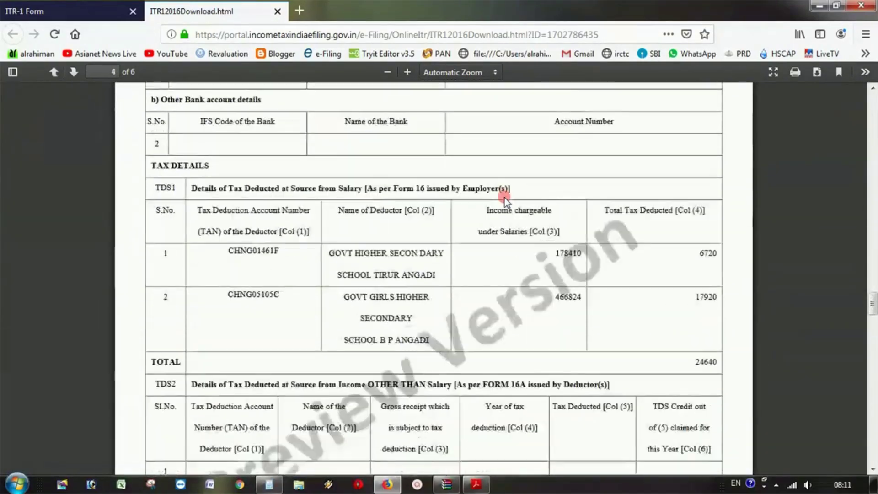
{"action": "scroll", "coordinate": [503, 194], "scroll_direction": "up", "scroll_amount": 15}
{"action": "scroll", "coordinate": [436, 155], "scroll_direction": "up", "scroll_amount": 3}
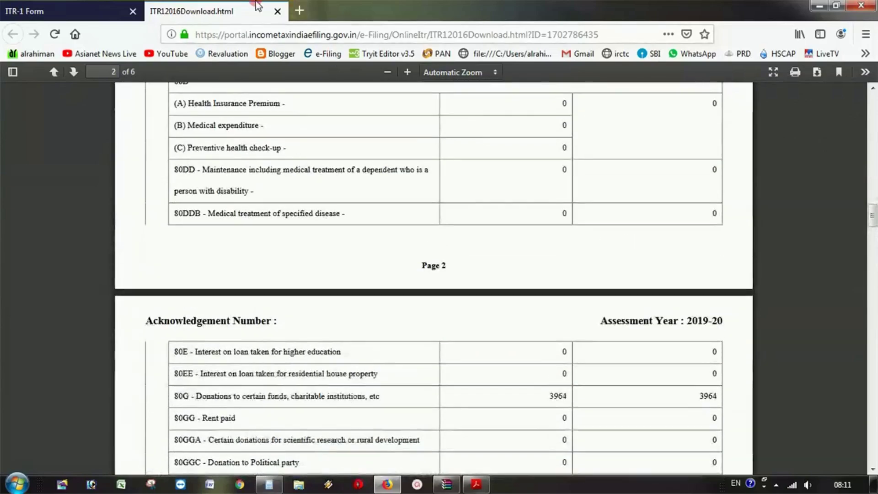
{"action": "left_click", "coordinate": [277, 11]}
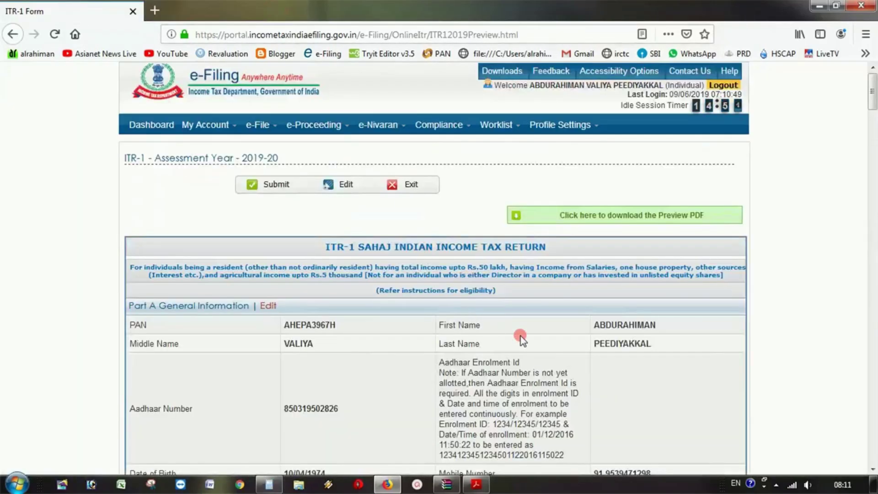
{"action": "scroll", "coordinate": [537, 345], "scroll_direction": "down", "scroll_amount": 20}
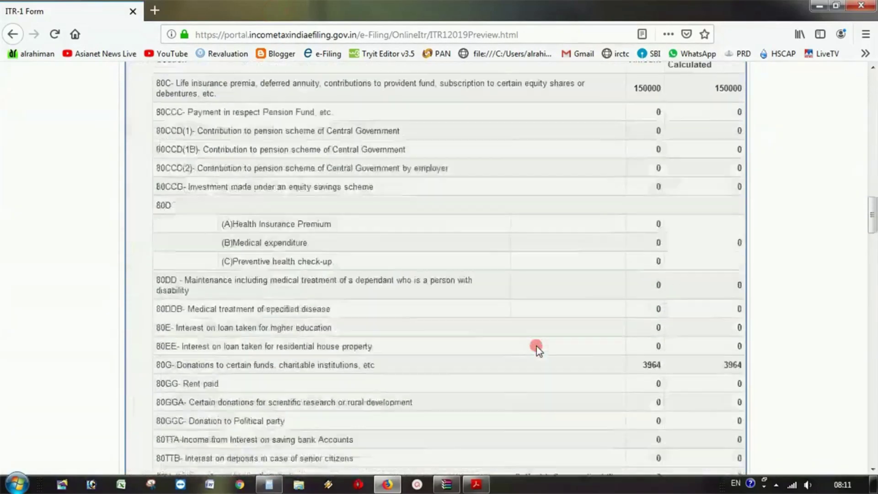
{"action": "scroll", "coordinate": [536, 346], "scroll_direction": "down", "scroll_amount": 20}
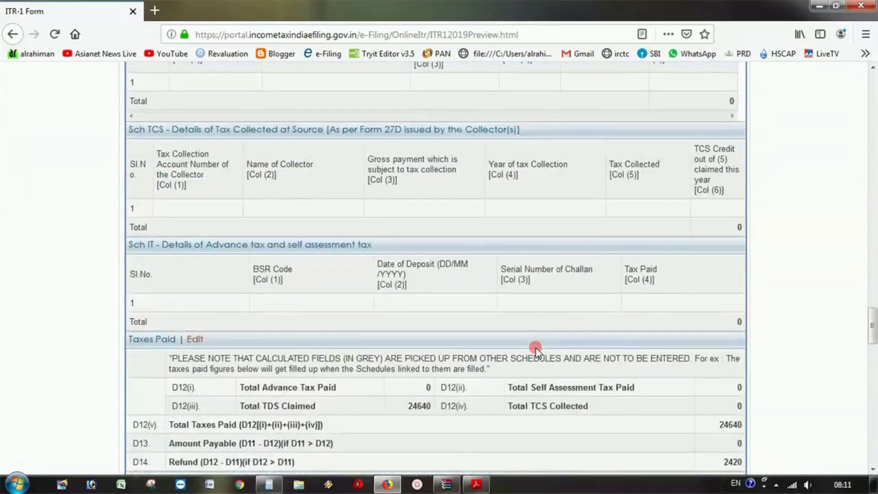
{"action": "scroll", "coordinate": [536, 347], "scroll_direction": "down", "scroll_amount": 20}
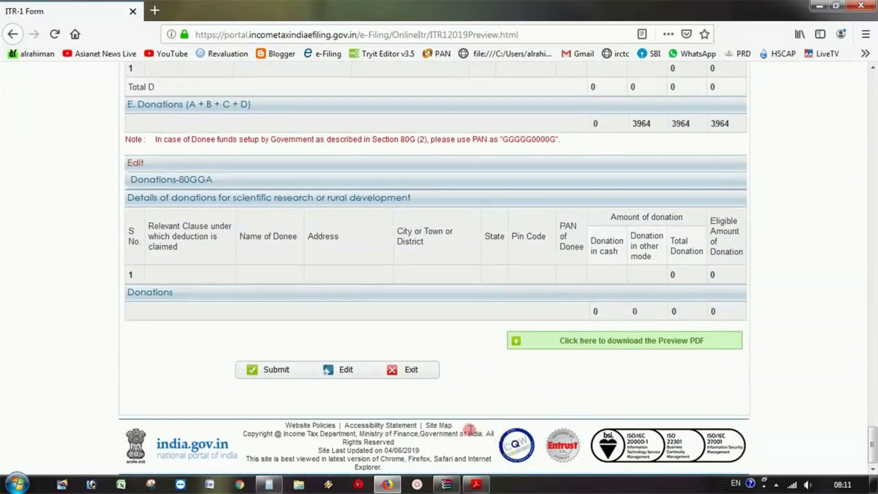
- Submit the ITR-1 return and select Aadhaar OTP in the EVC verification dialog
{"action": "left_click", "coordinate": [269, 369]}
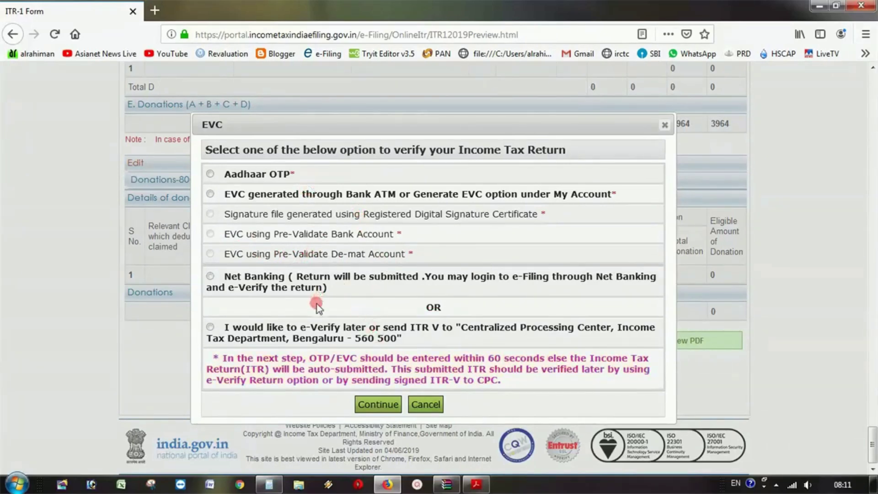
{"action": "left_click", "coordinate": [210, 327]}
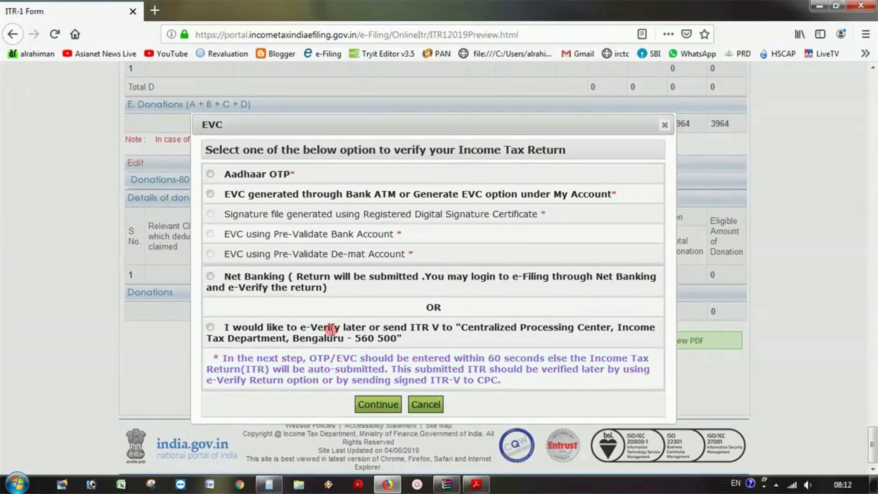
{"action": "left_click", "coordinate": [211, 173]}
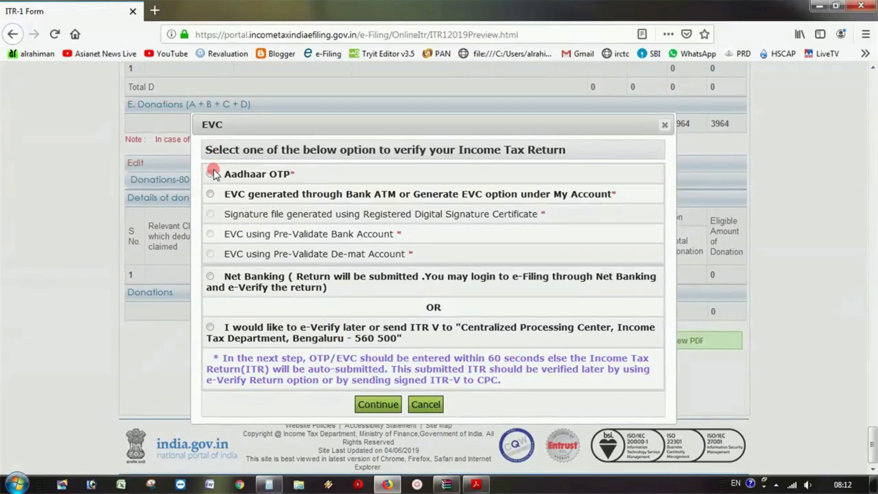